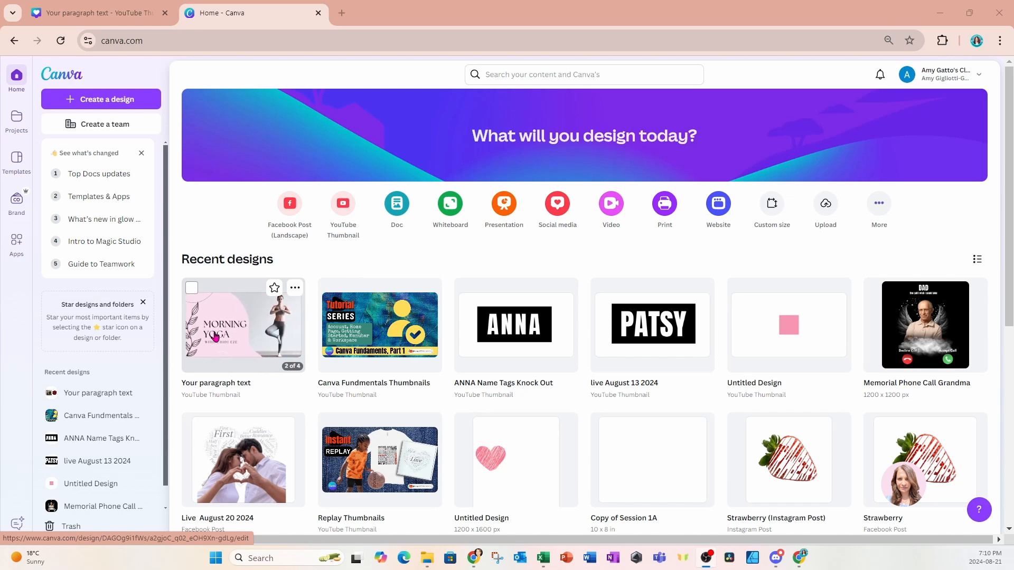
Step: Open the recent "Your paragraph text" design in a full editor tab and review the recent designs in its main menu
click(215, 336)
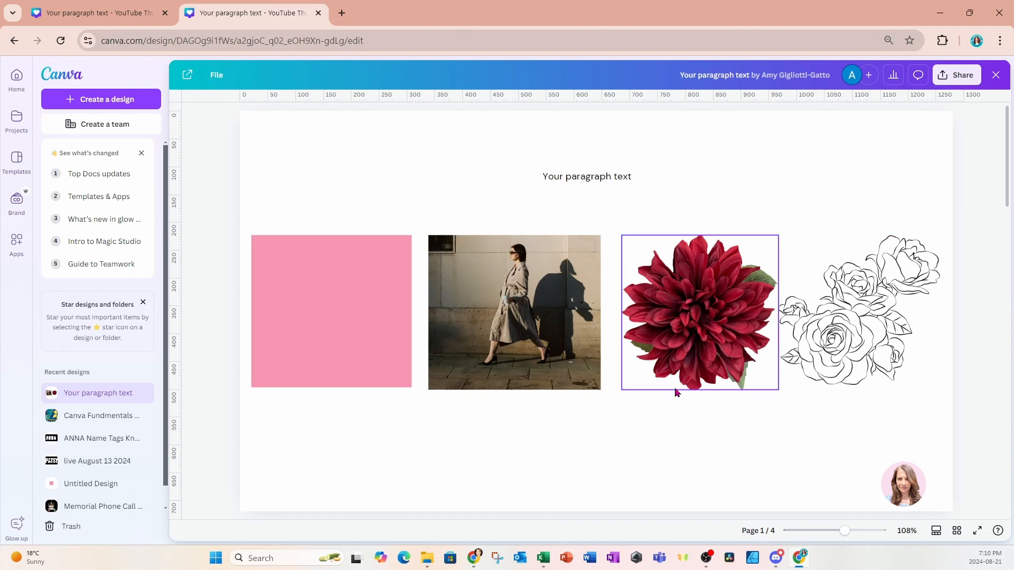
click(188, 77)
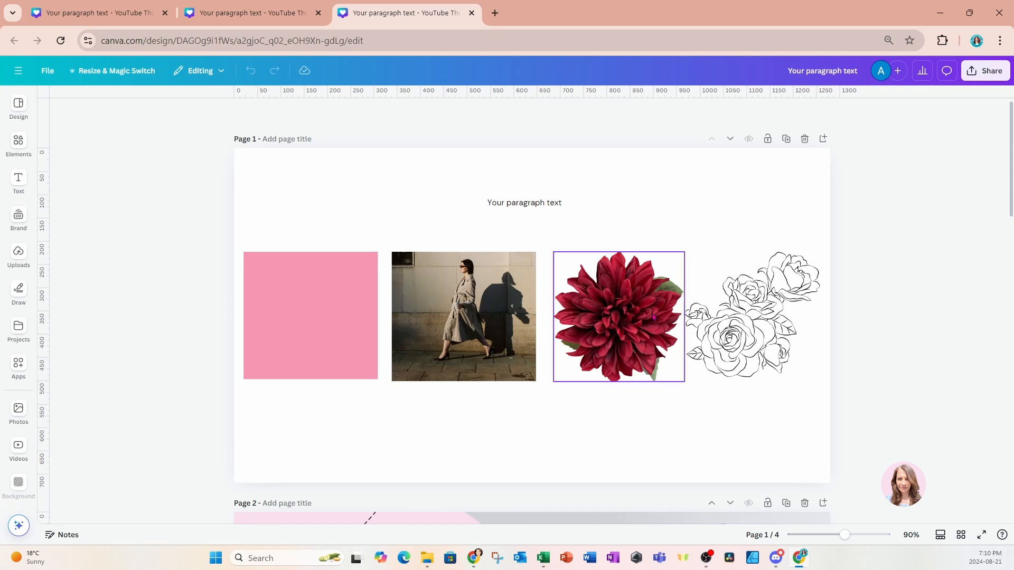
click(20, 73)
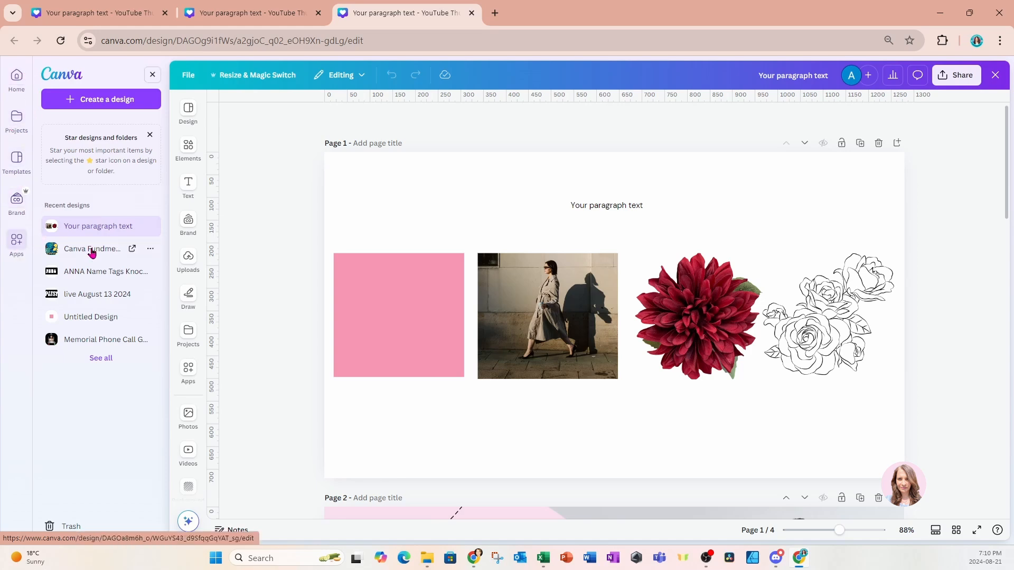
mouse_move(186, 298)
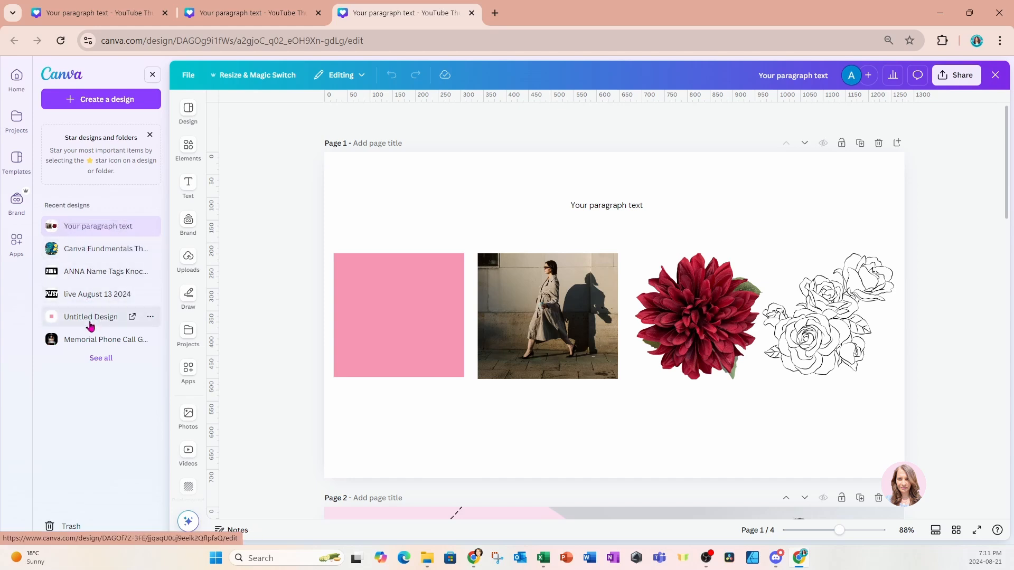
click(190, 338)
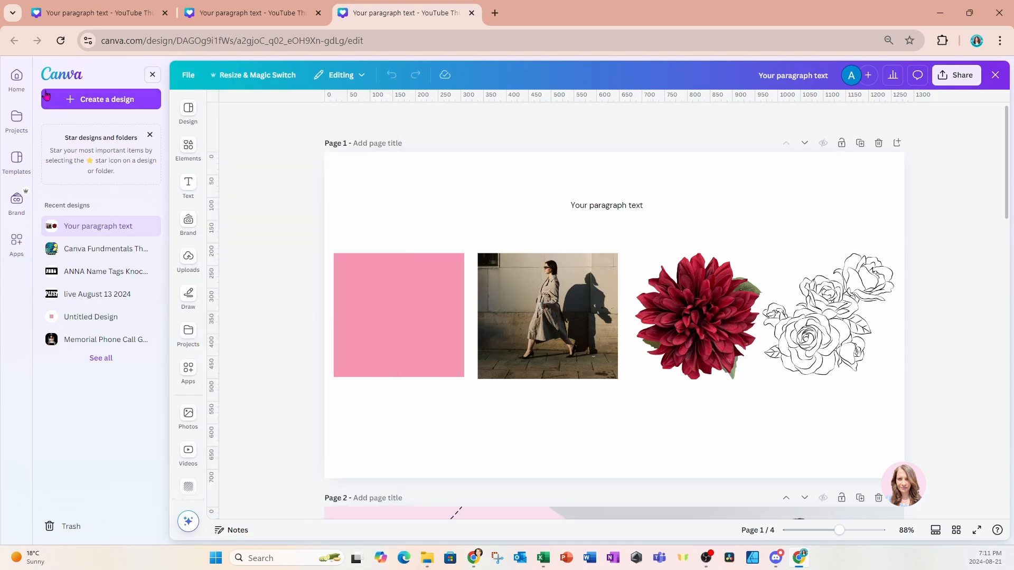
click(152, 74)
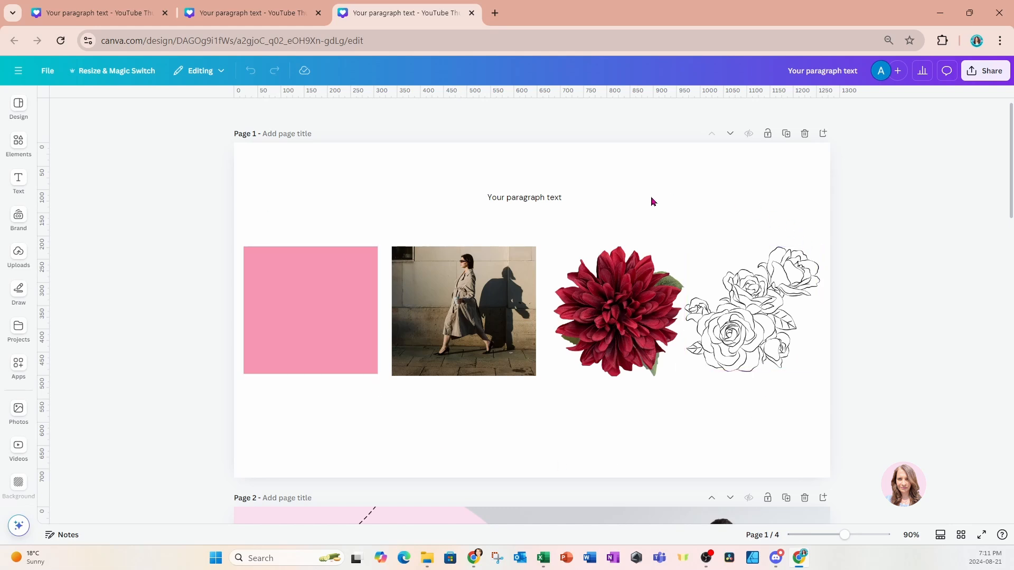
Step: Close the two extra browser tabs showing the "Your paragraph text" design
click(471, 13)
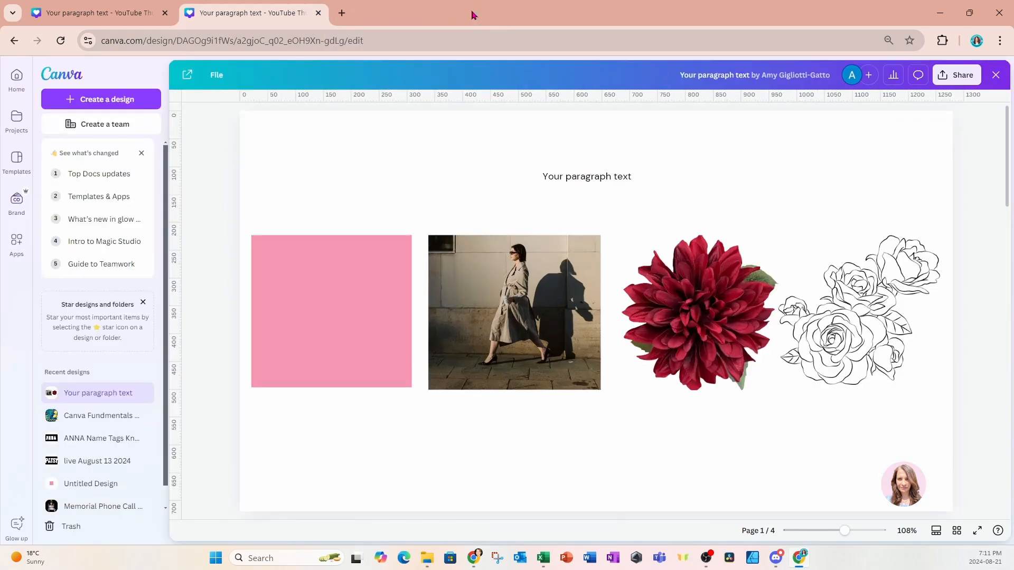
click(318, 13)
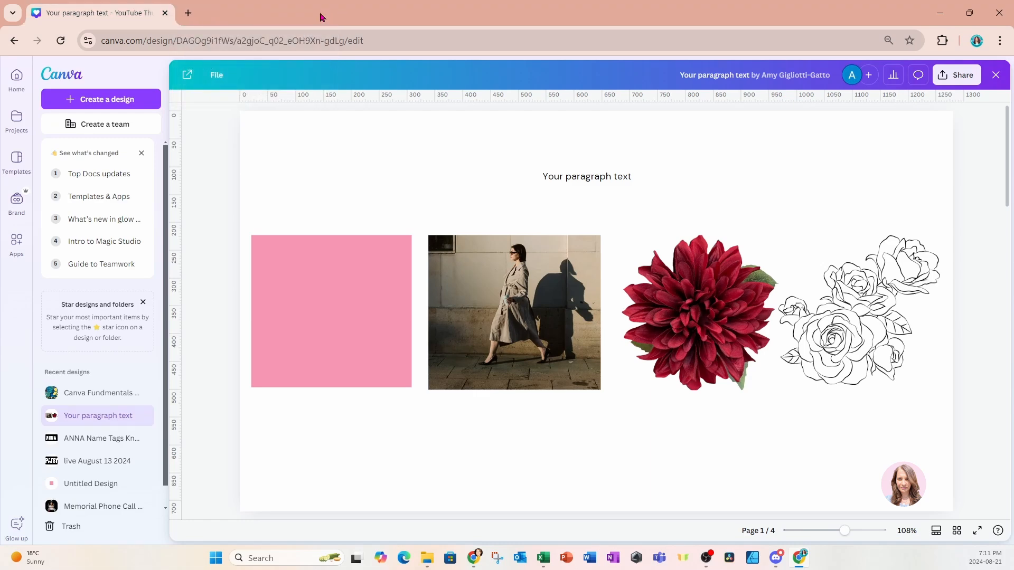
Step: Return to the home page and create a new custom-size 8.5 × 11 in design
click(11, 84)
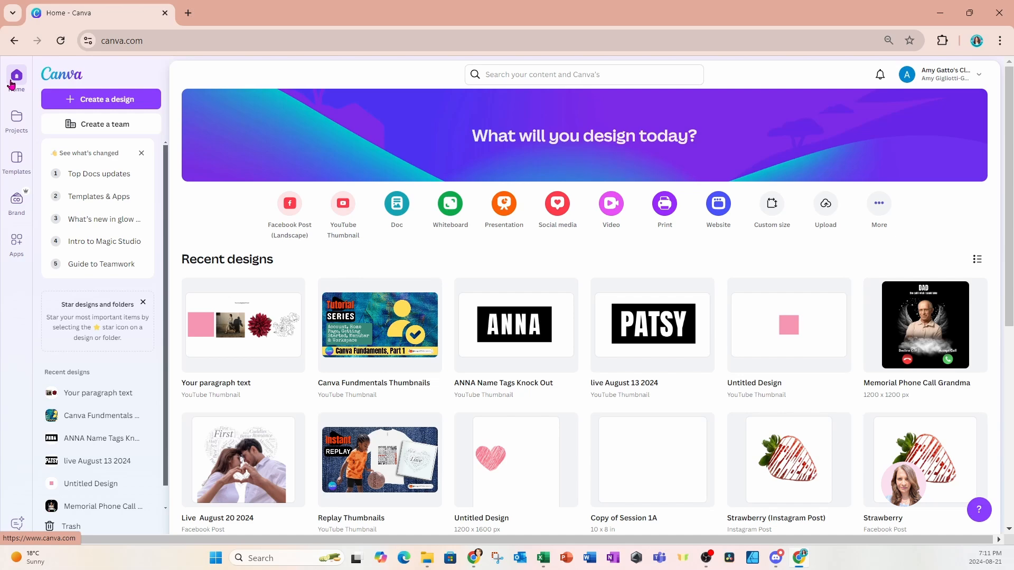
click(772, 207)
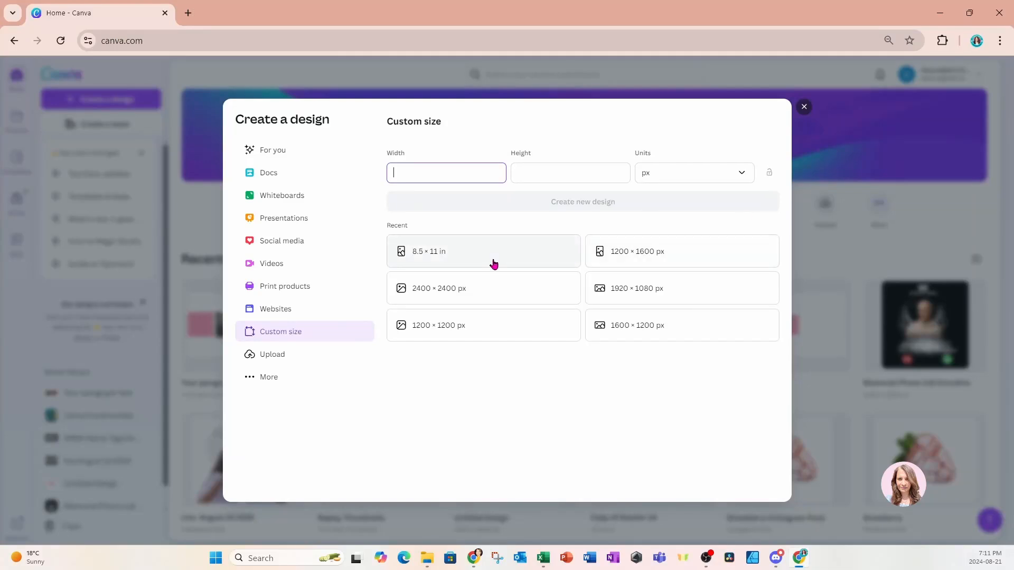
click(455, 257)
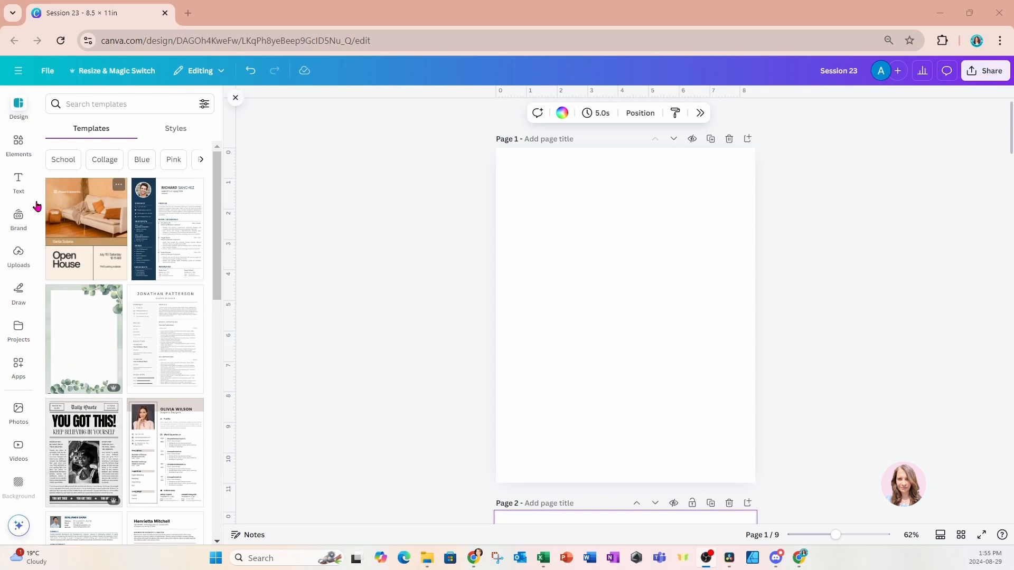
Step: Add a text box to page 1 and enlarge it to a font size of 64.4
click(19, 179)
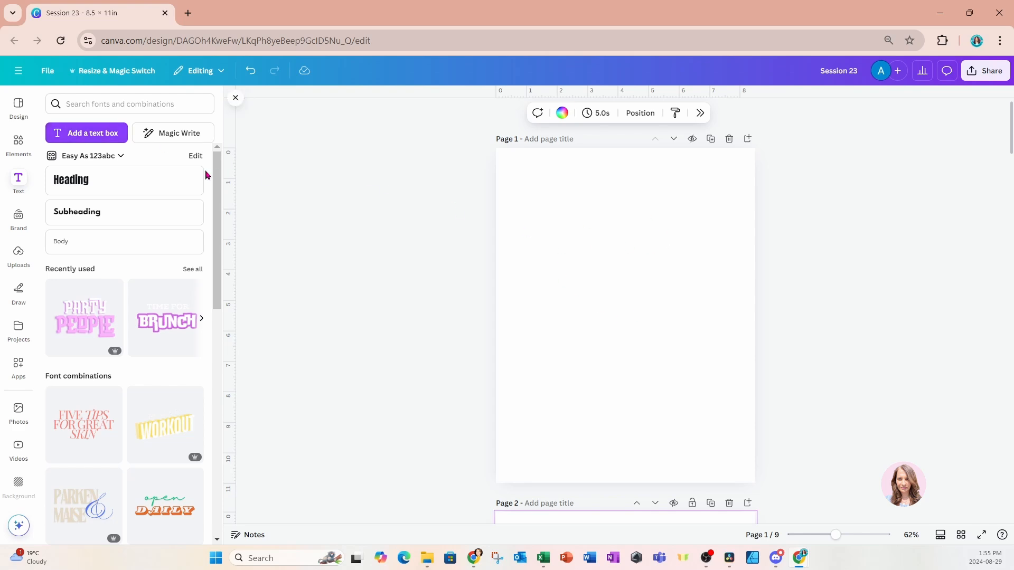
click(69, 139)
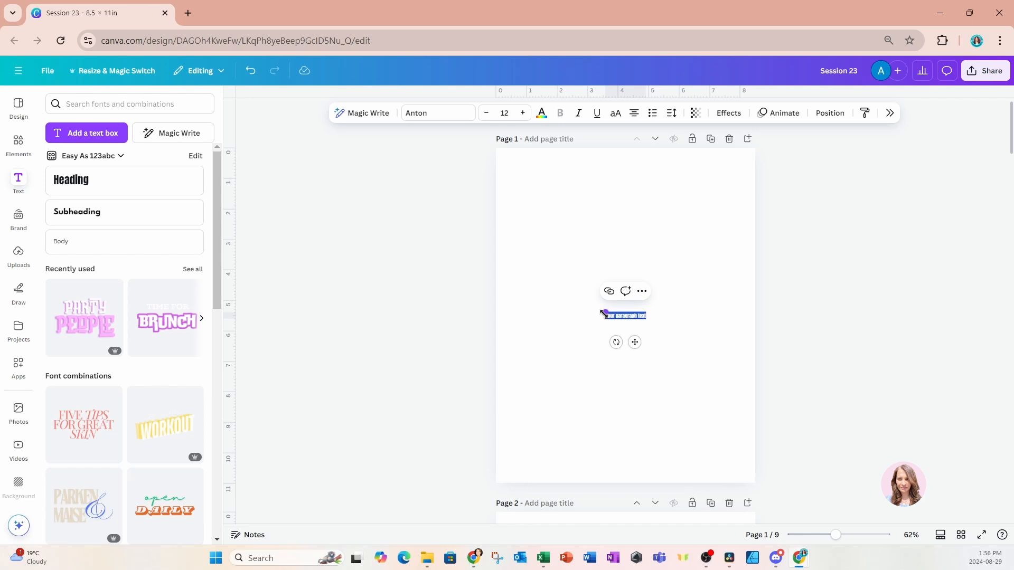
drag(602, 314, 545, 280)
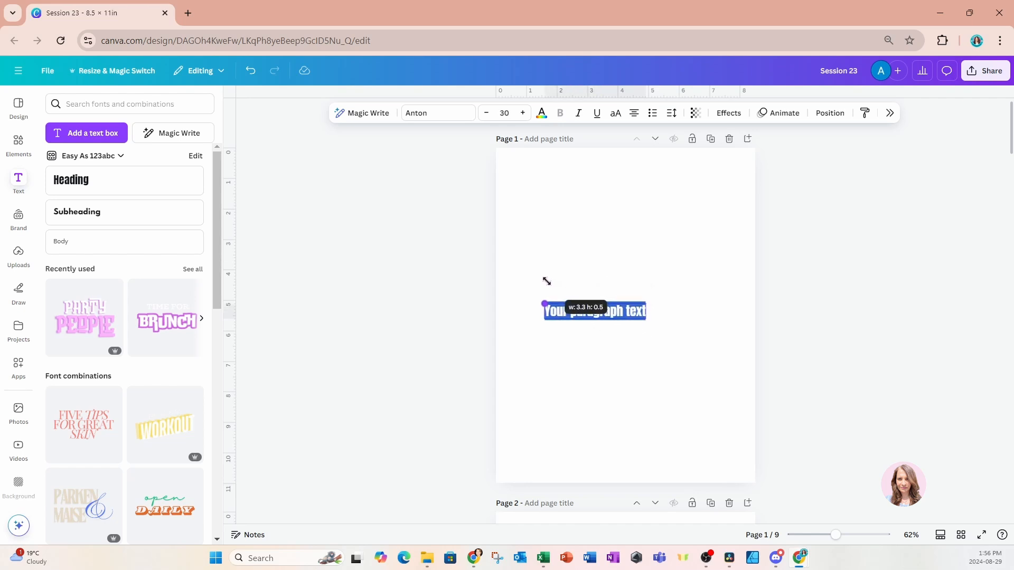
click(652, 331)
click(626, 313)
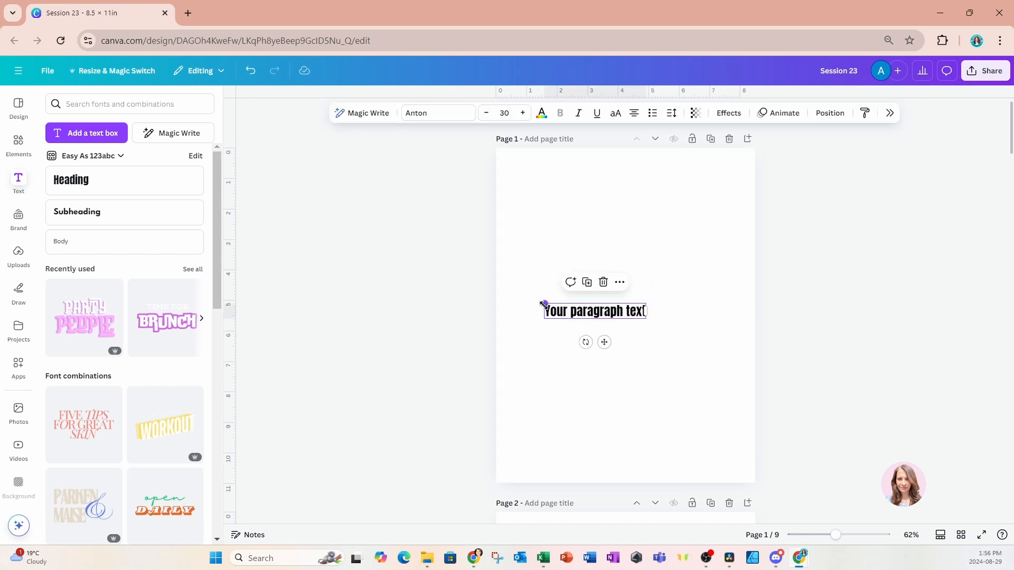
drag(543, 304, 512, 288)
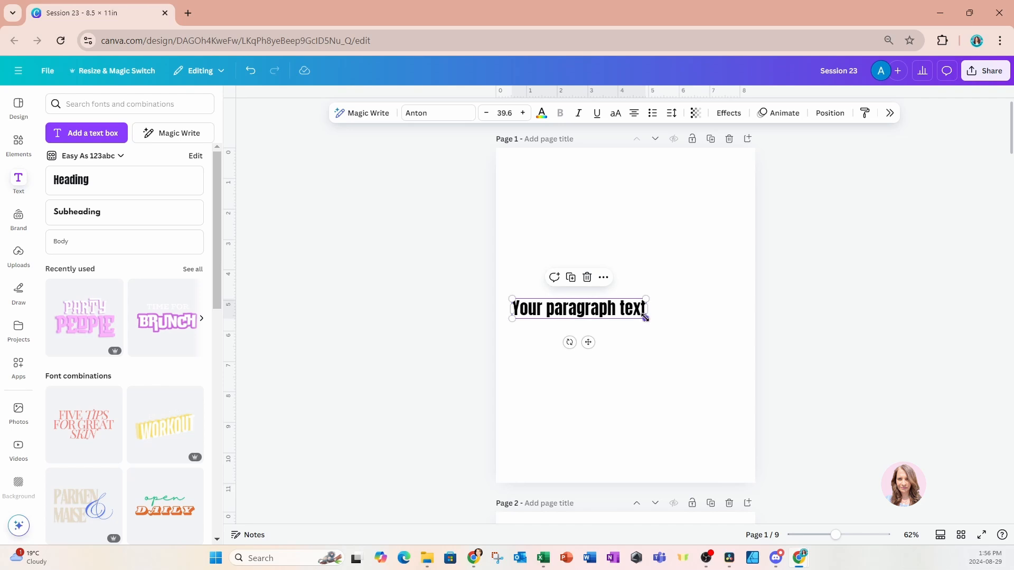
drag(645, 317, 725, 347)
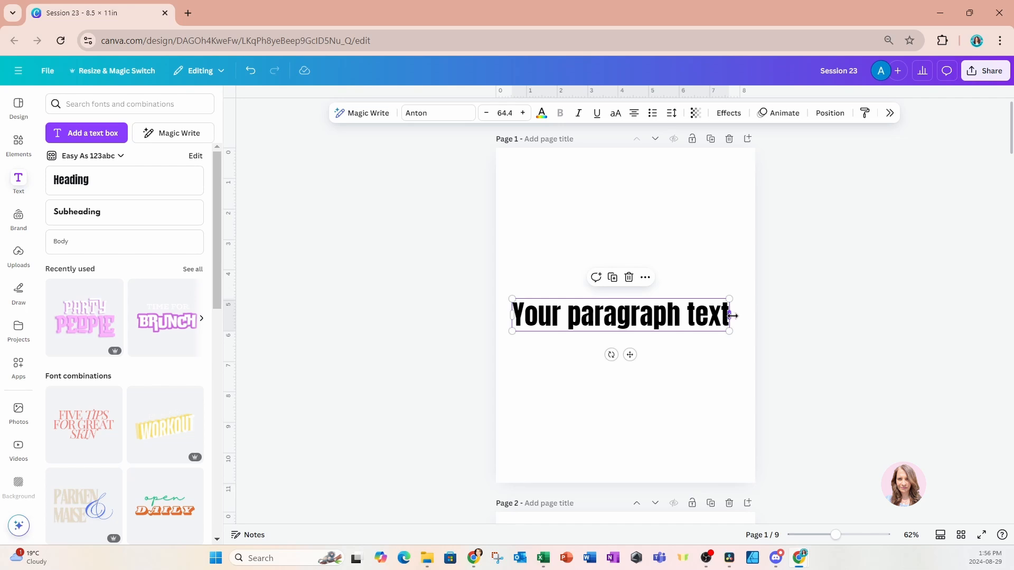
Step: Resize the text box to nearly the page's width at font size 55.6 and move it above the centre of page 1
mouse_move(730, 316)
mouse_down()
mouse_move(806, 322)
mouse_move(730, 317)
mouse_up()
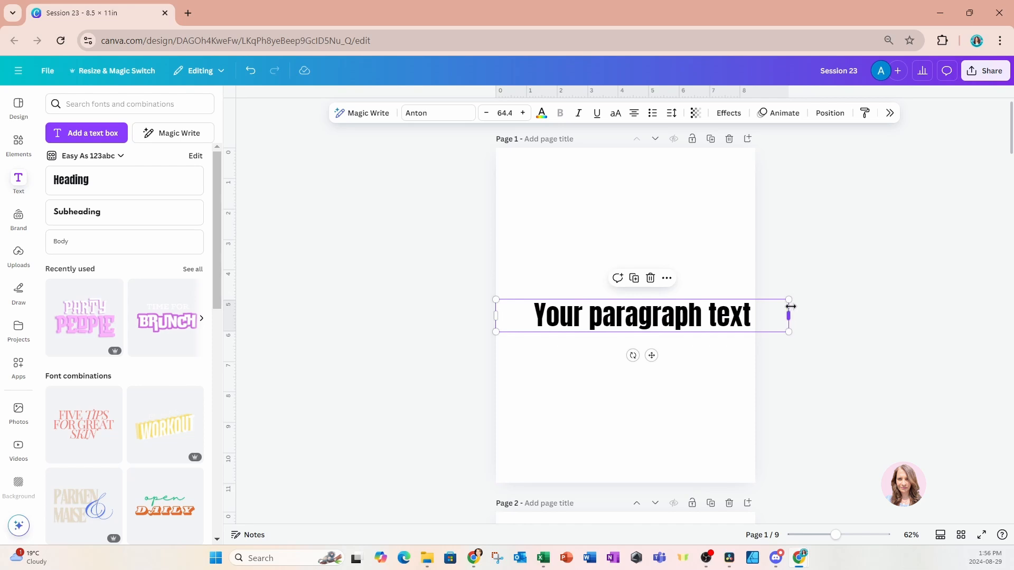
drag(790, 299, 748, 300)
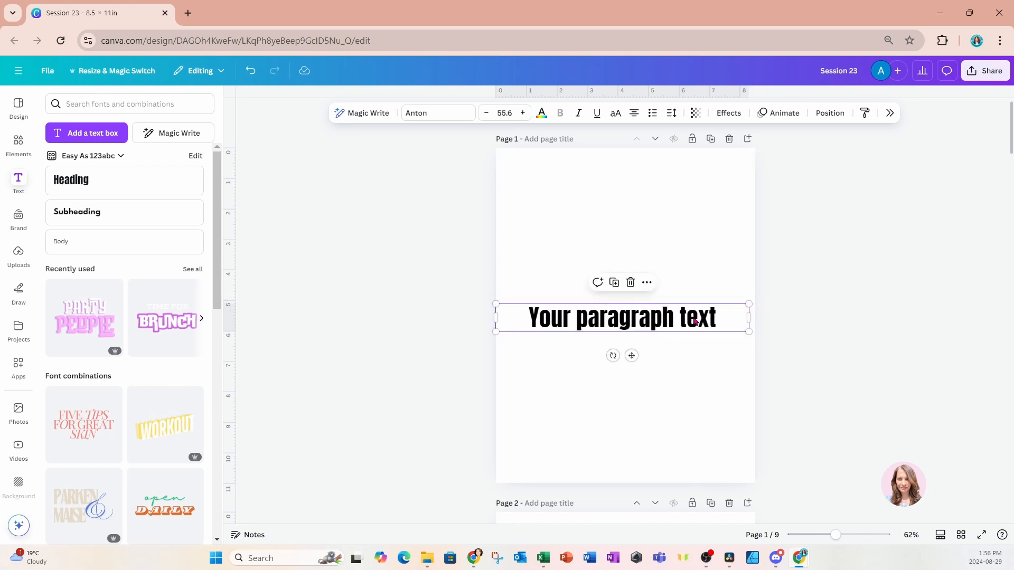
drag(693, 316, 693, 267)
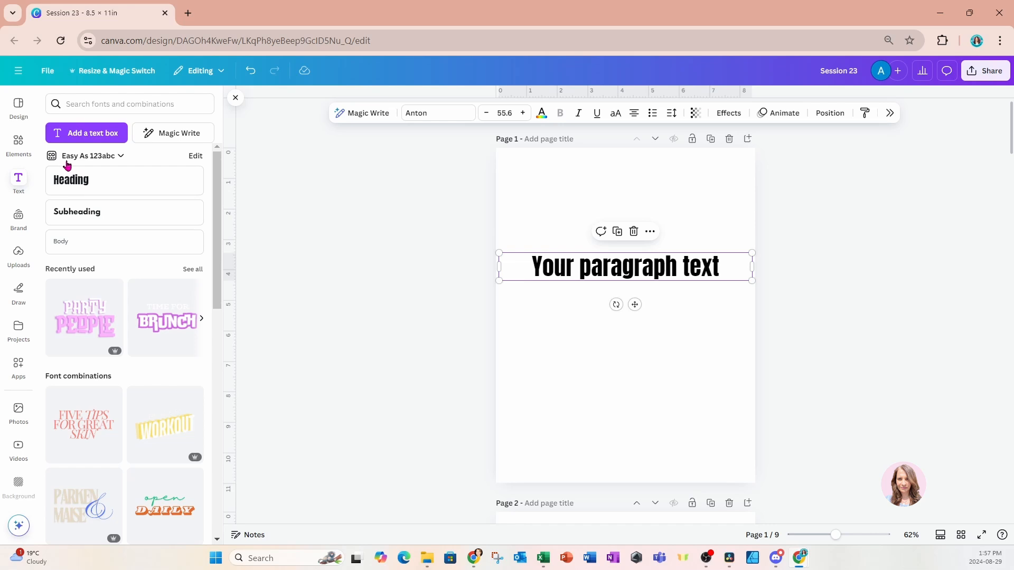
Step: Examine the available Brand Kits and the logos, colors and fonts stored in the Easy As 123abc kit
click(121, 157)
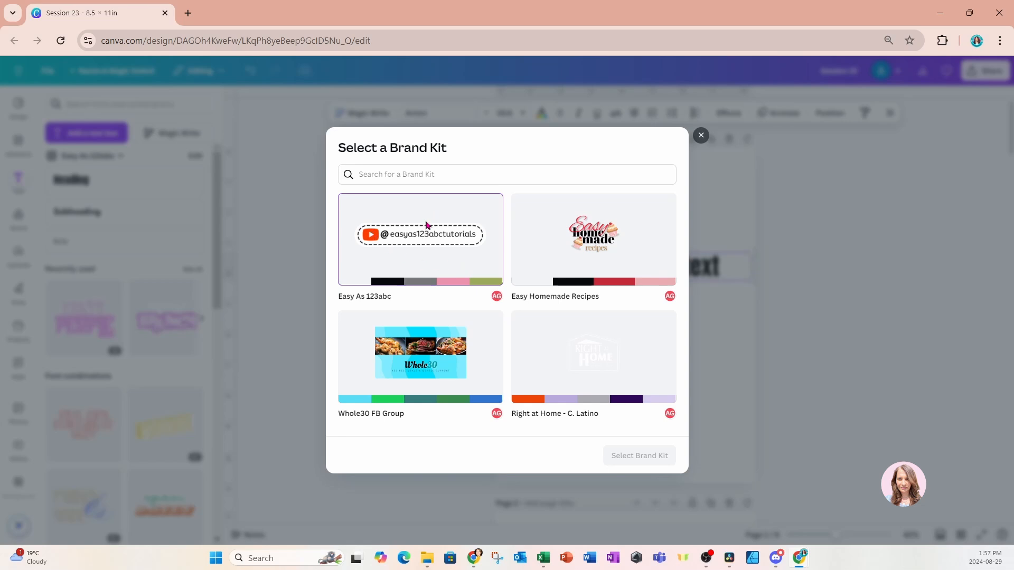
click(701, 136)
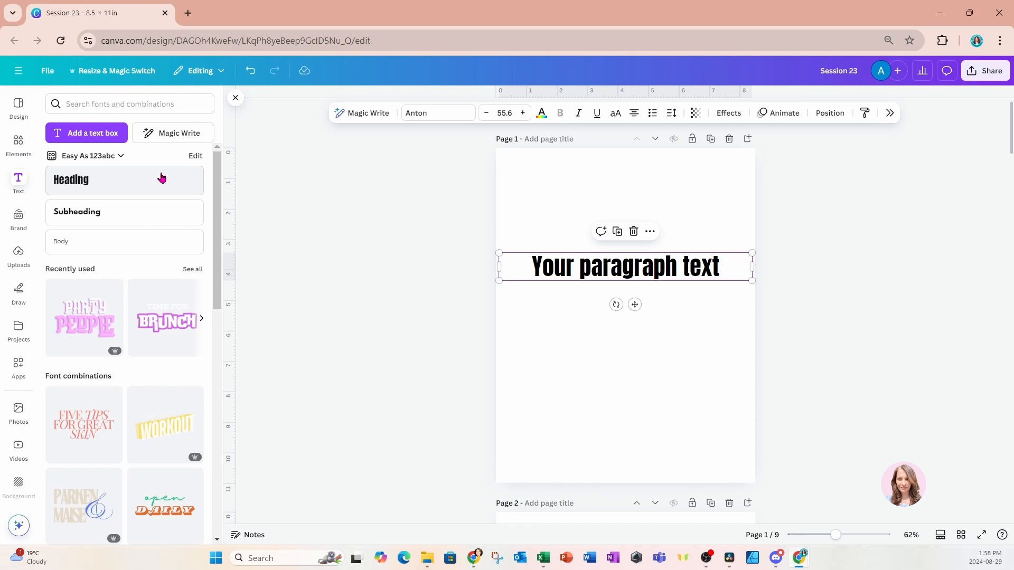
click(196, 156)
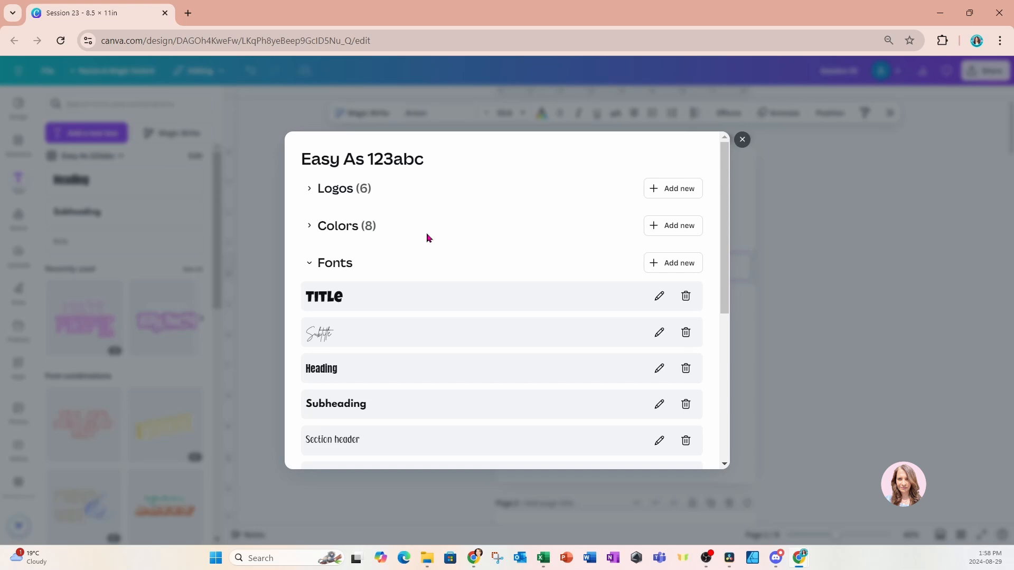
click(310, 193)
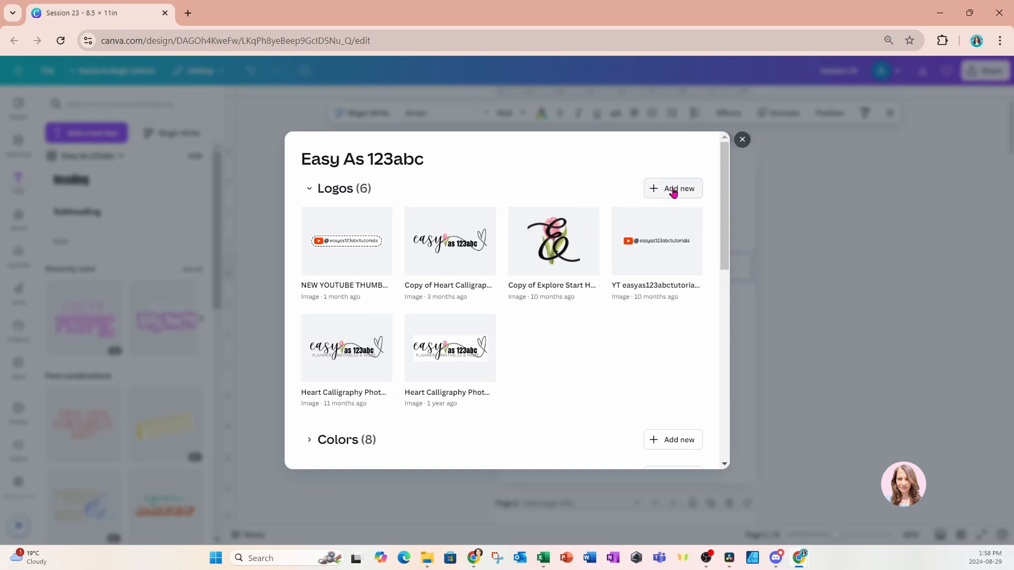
scroll(565, 288, down, 3)
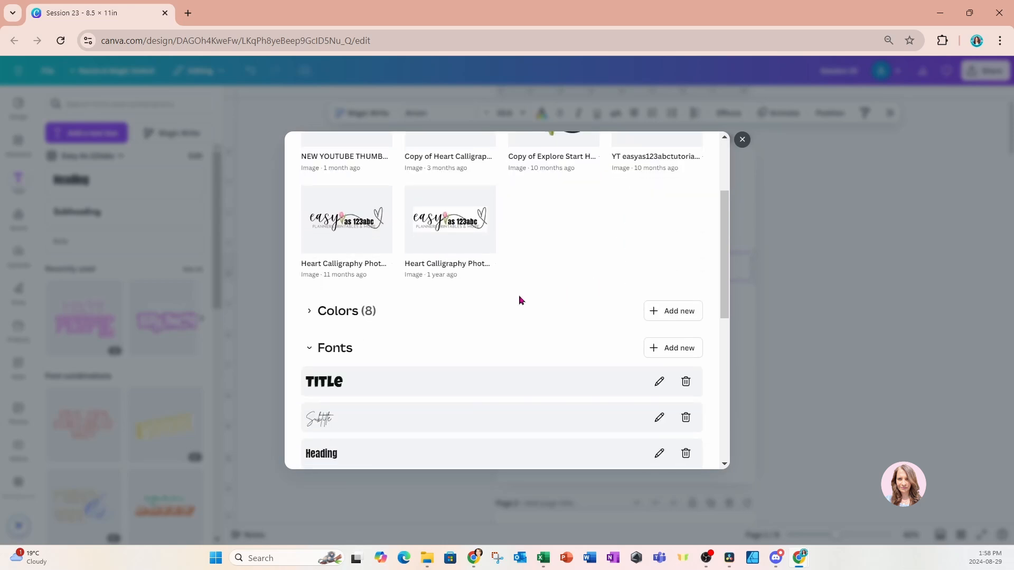
click(310, 311)
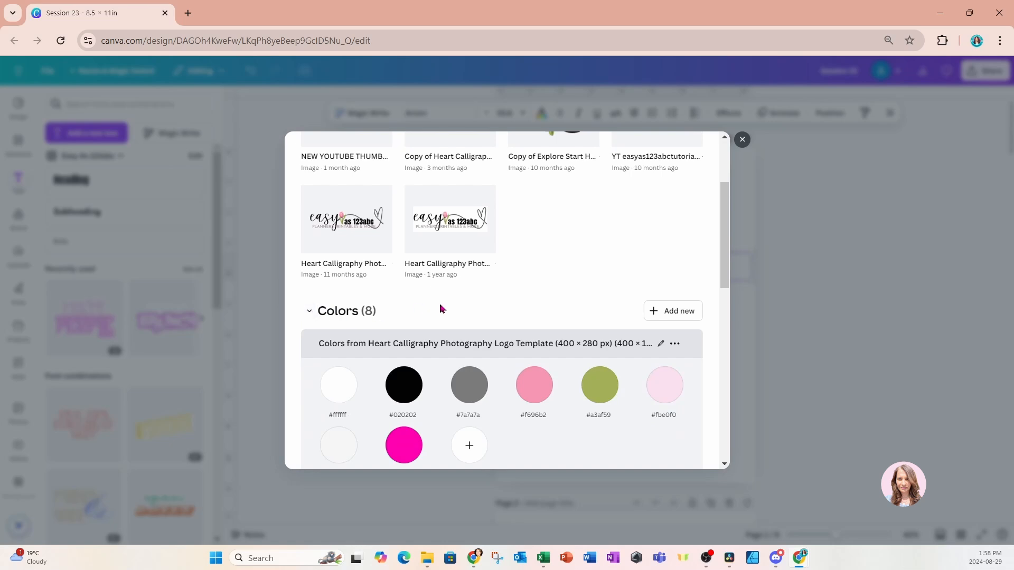
scroll(443, 309, down, 2)
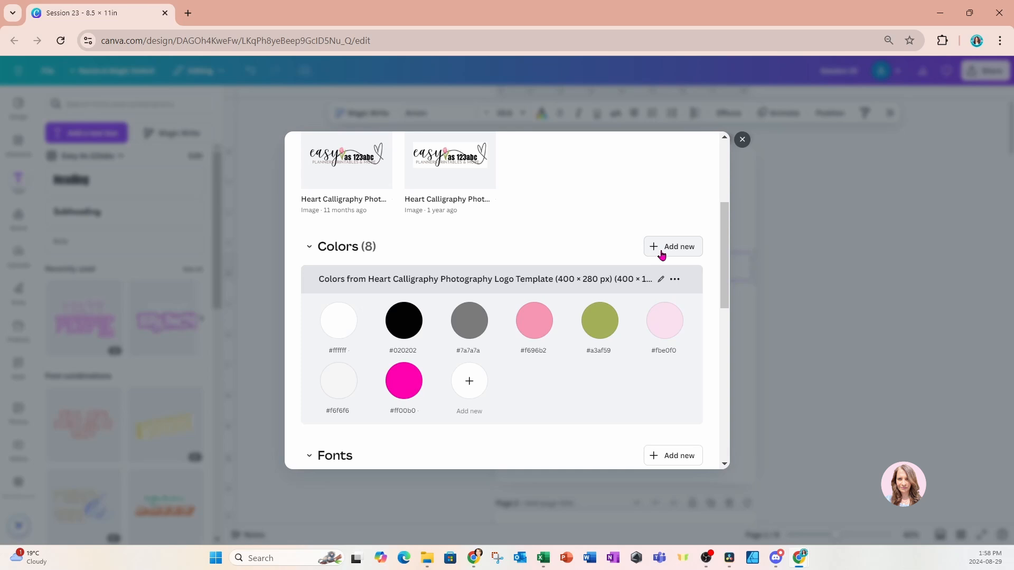
scroll(661, 256, down, 3)
scroll(396, 355, down, 3)
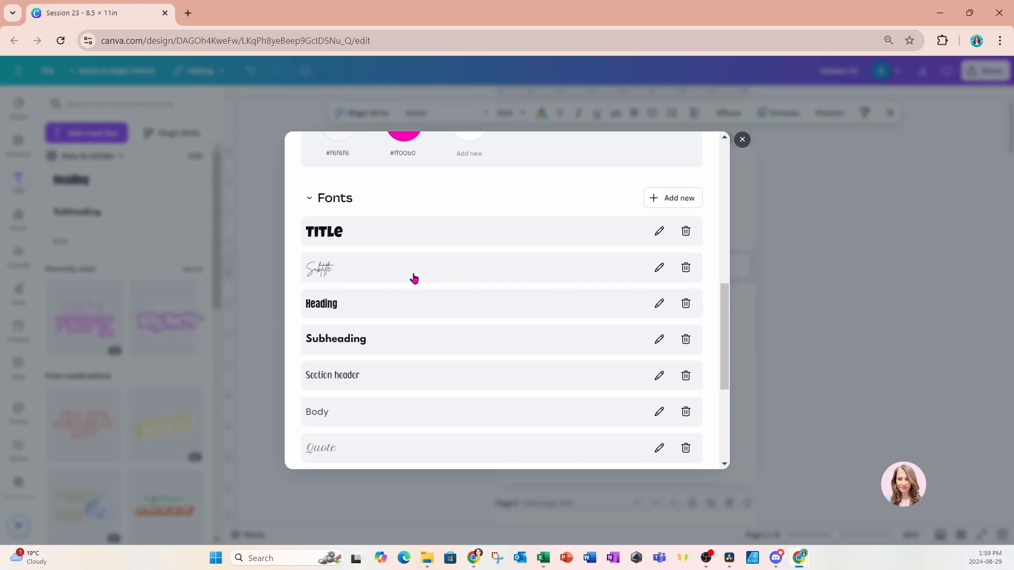
Step: Open the Title style in the brand fonts for editing and review its font, style and size choices and the other text styles
double_click(340, 233)
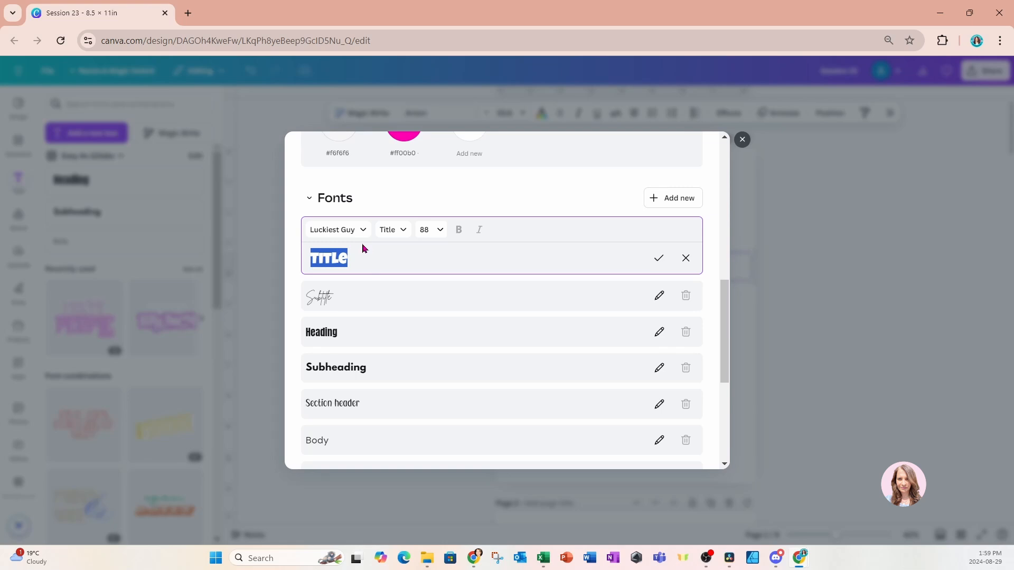
click(351, 232)
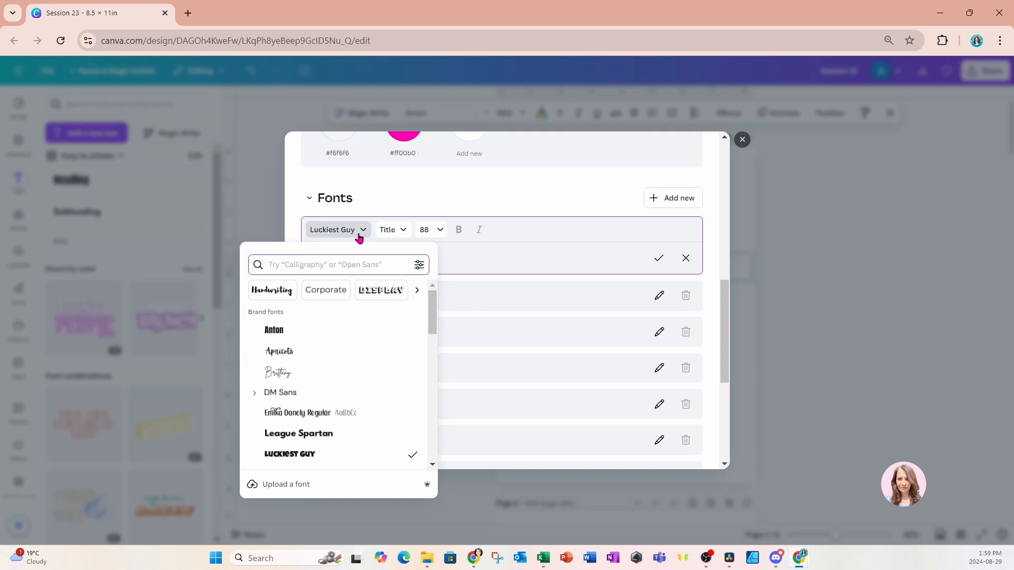
click(393, 230)
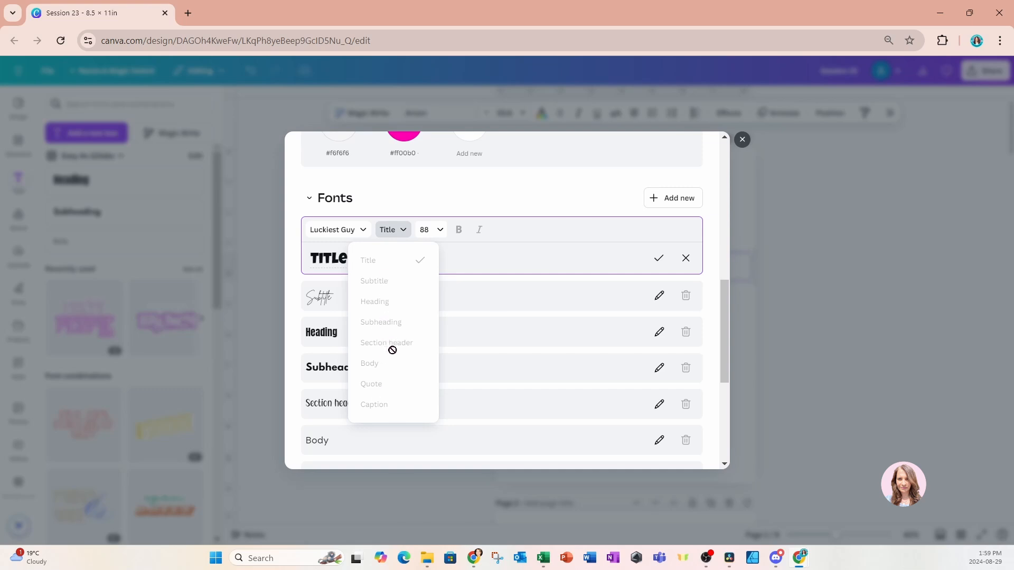
click(440, 230)
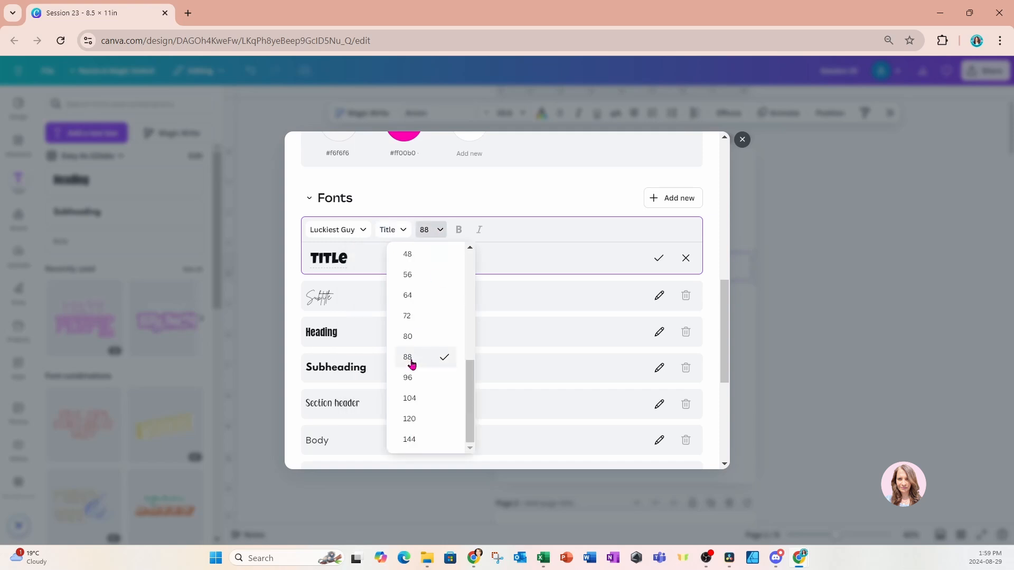
scroll(453, 250, up, 1)
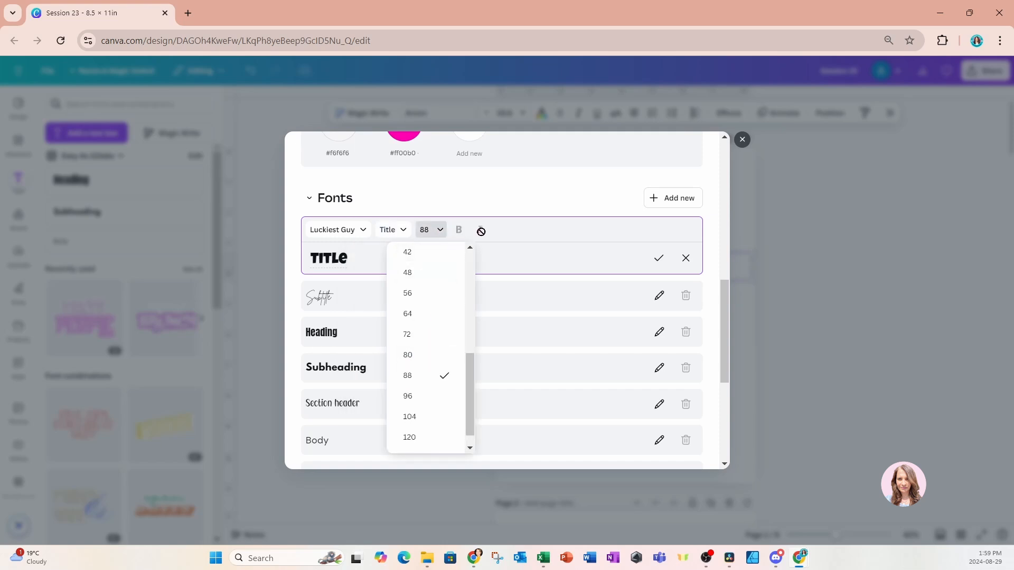
click(553, 194)
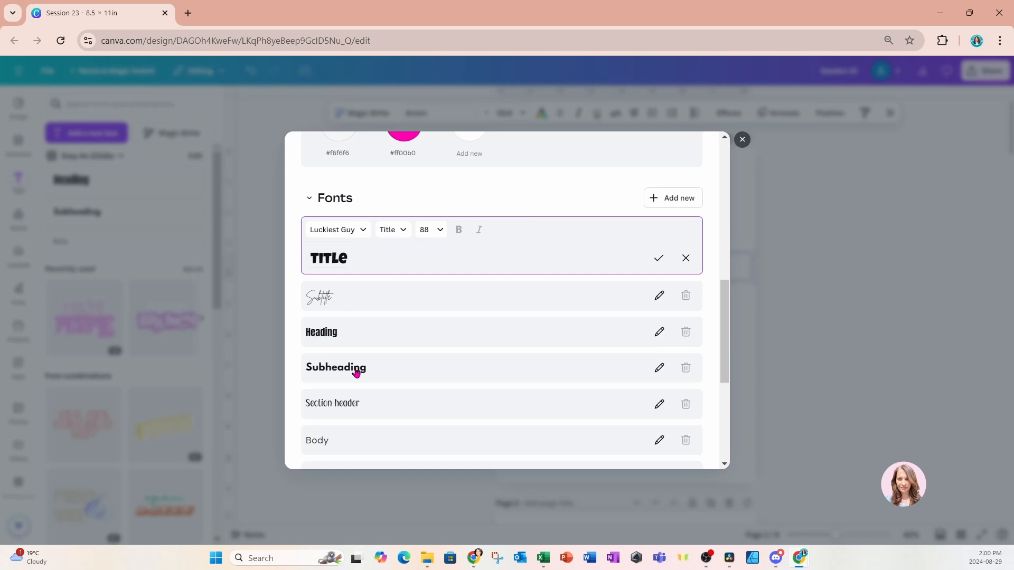
scroll(391, 403, down, 1)
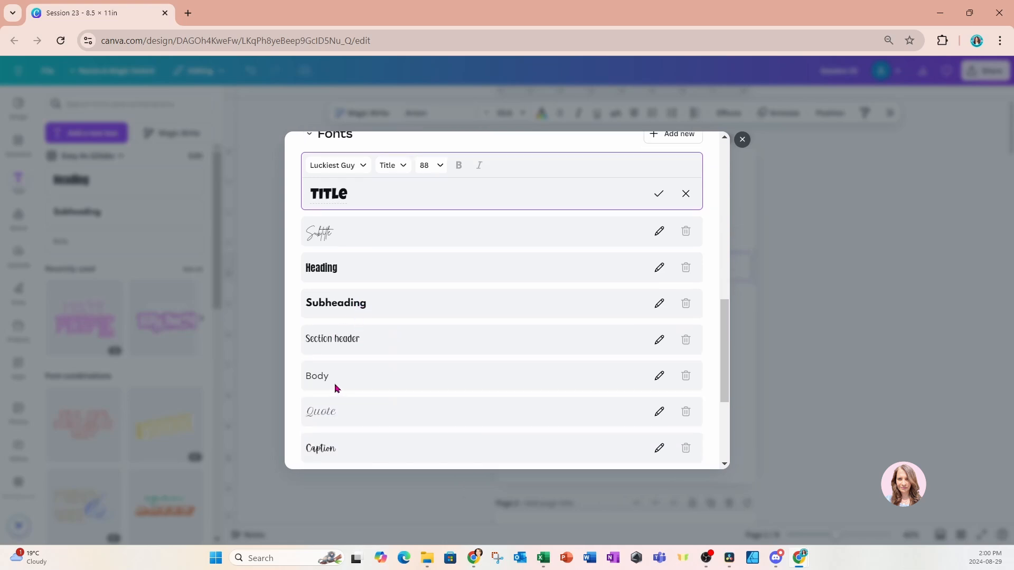
Step: Clear the font assigned to the Caption style in the Easy As 123abc brand fonts
scroll(348, 394, down, 1)
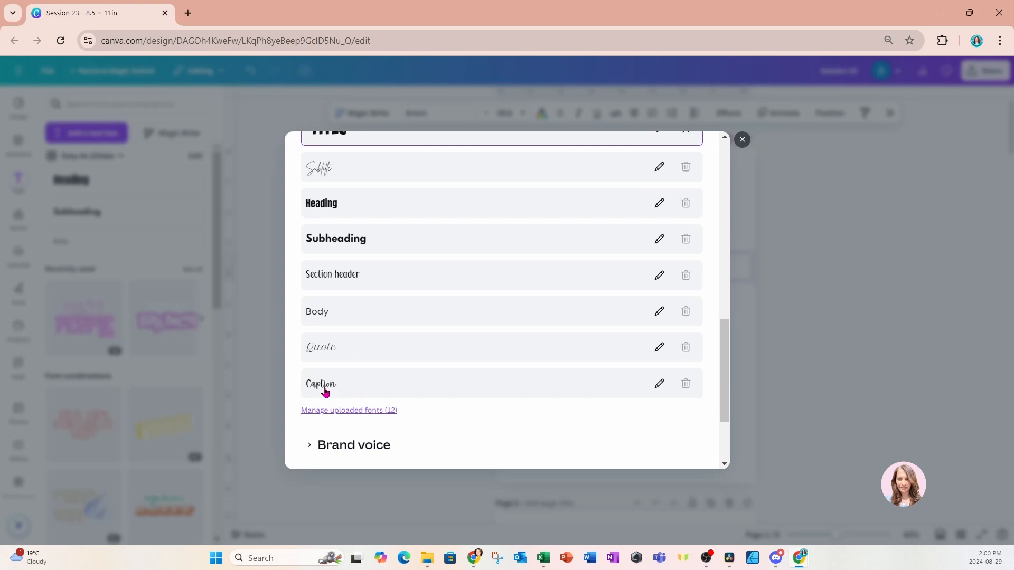
click(362, 393)
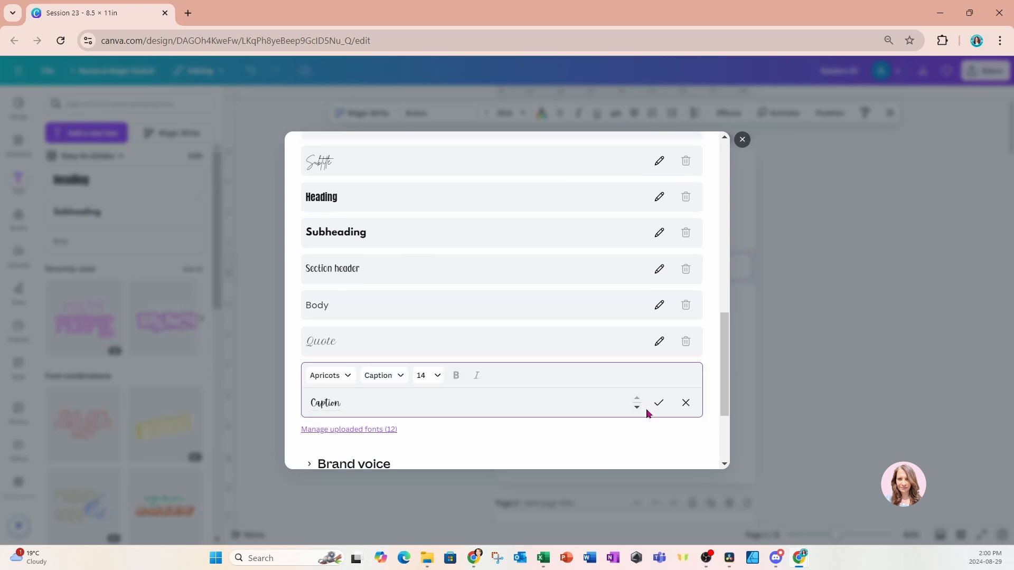
click(685, 403)
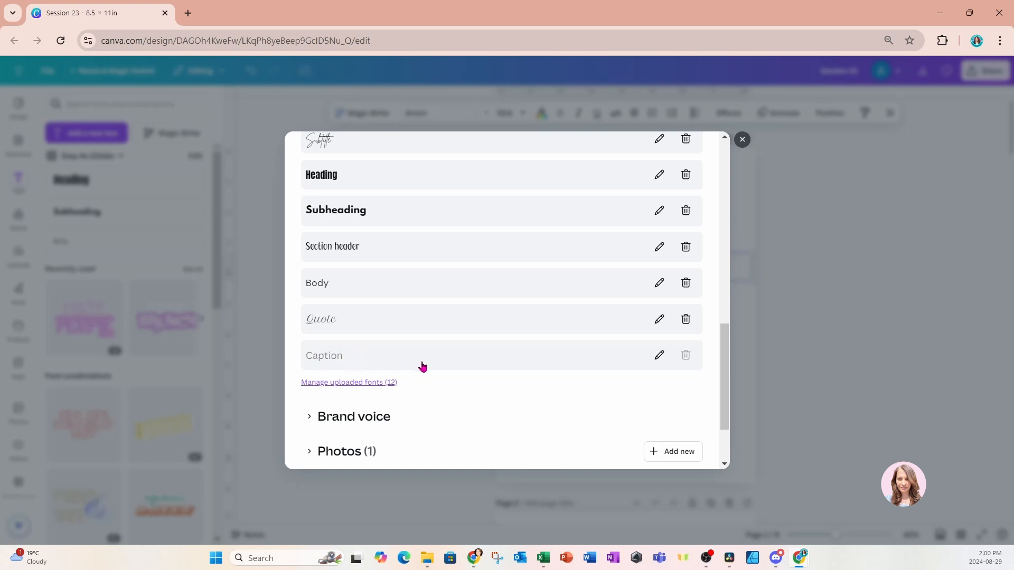
Step: Assign the Emika Danely font to the Caption brand style, save it and close the Brand Kit
click(661, 357)
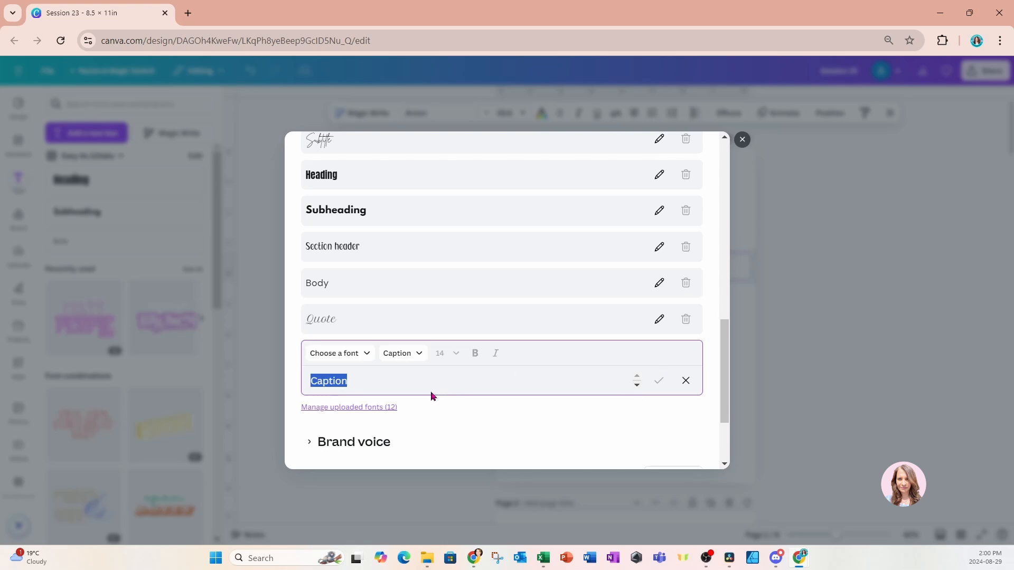
click(369, 357)
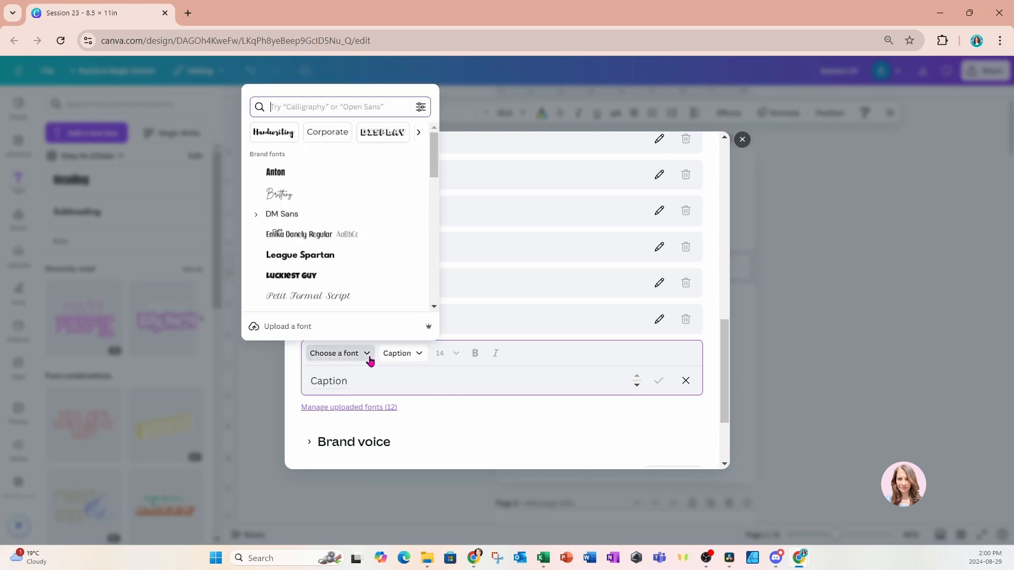
click(287, 234)
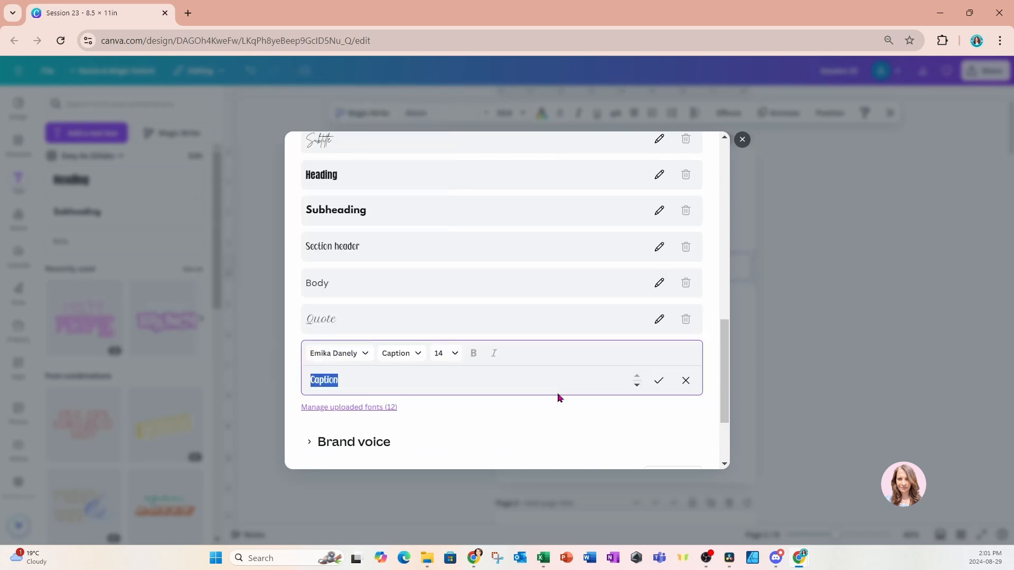
click(659, 383)
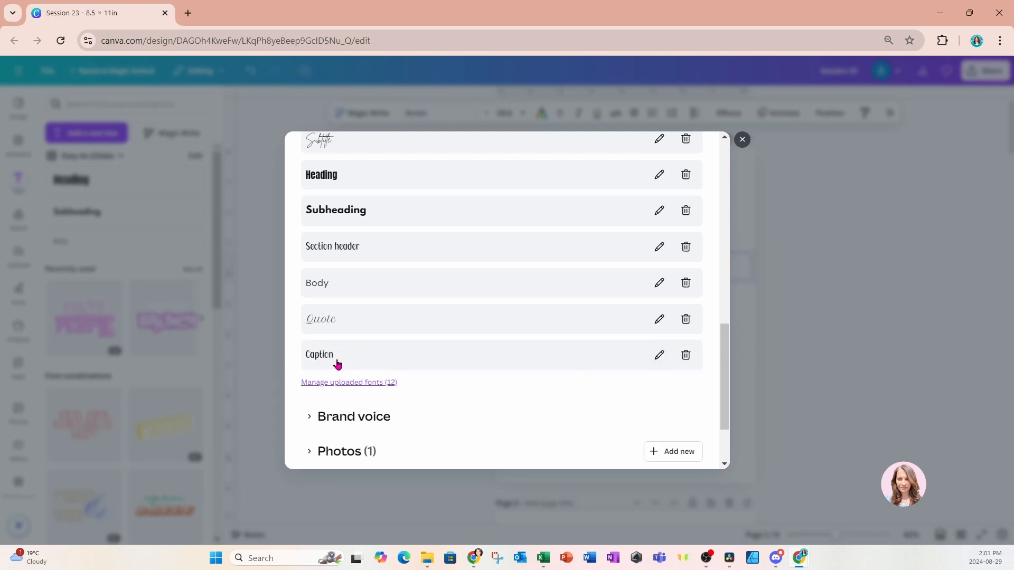
scroll(436, 362, down, 1)
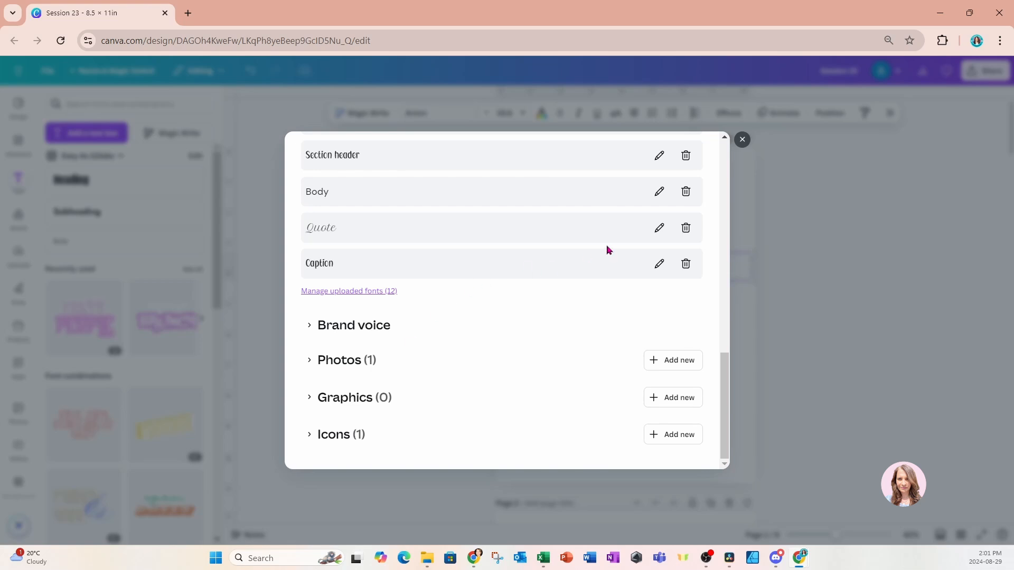
click(742, 139)
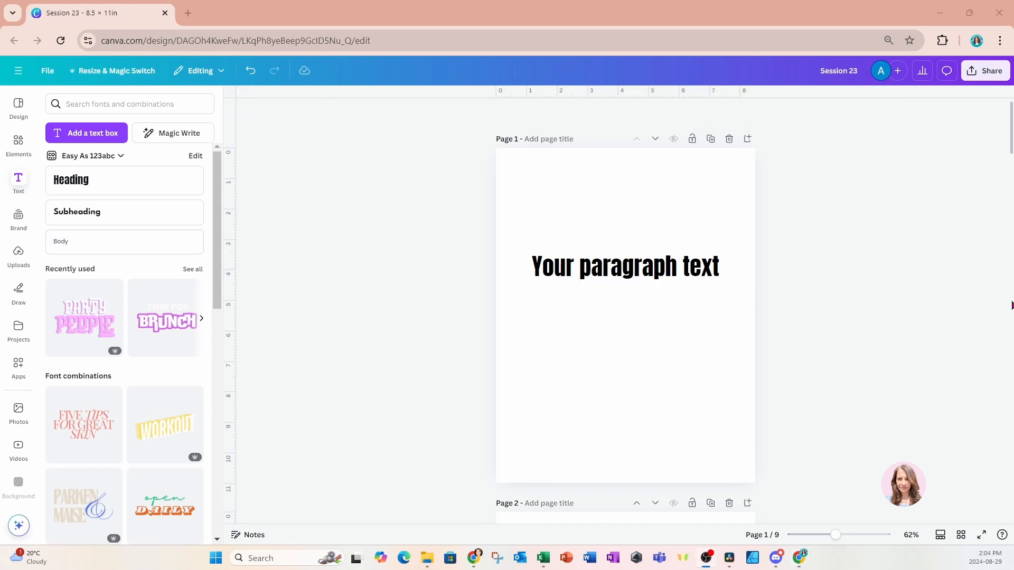
Step: Replace the "Your paragraph text" box on page 1 with a brand Heading text box placed in the page's upper part
click(600, 273)
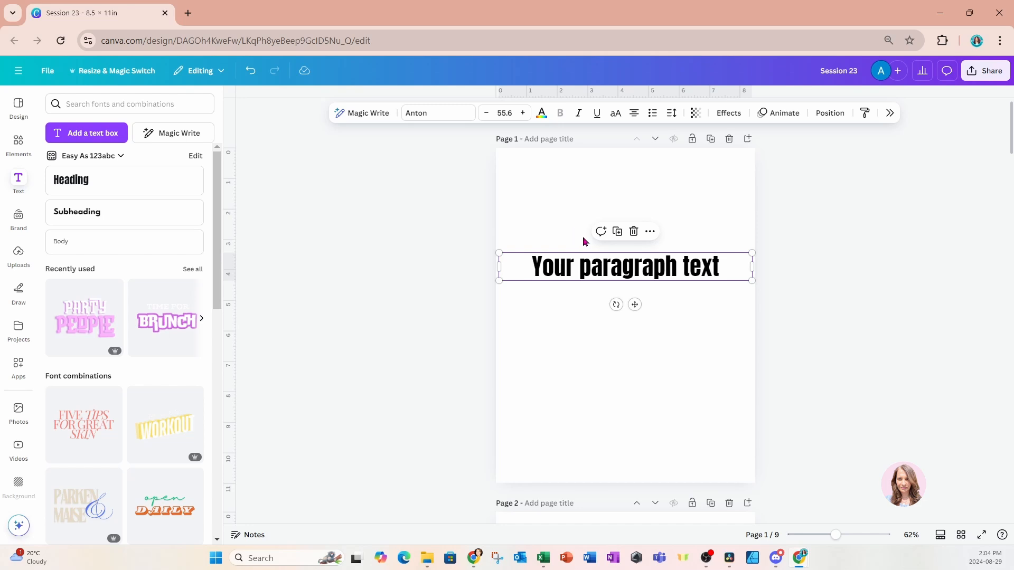
click(633, 233)
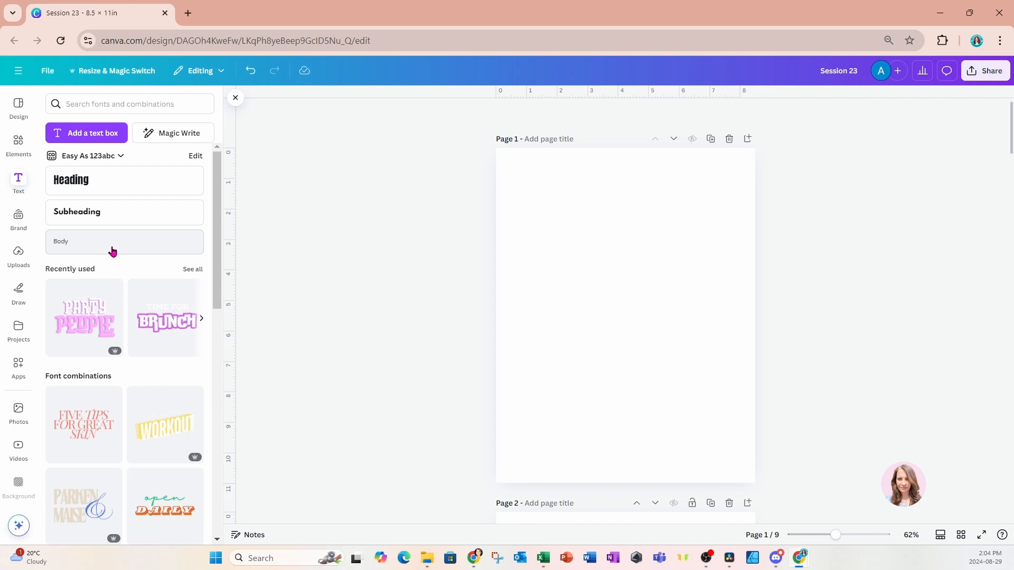
click(68, 182)
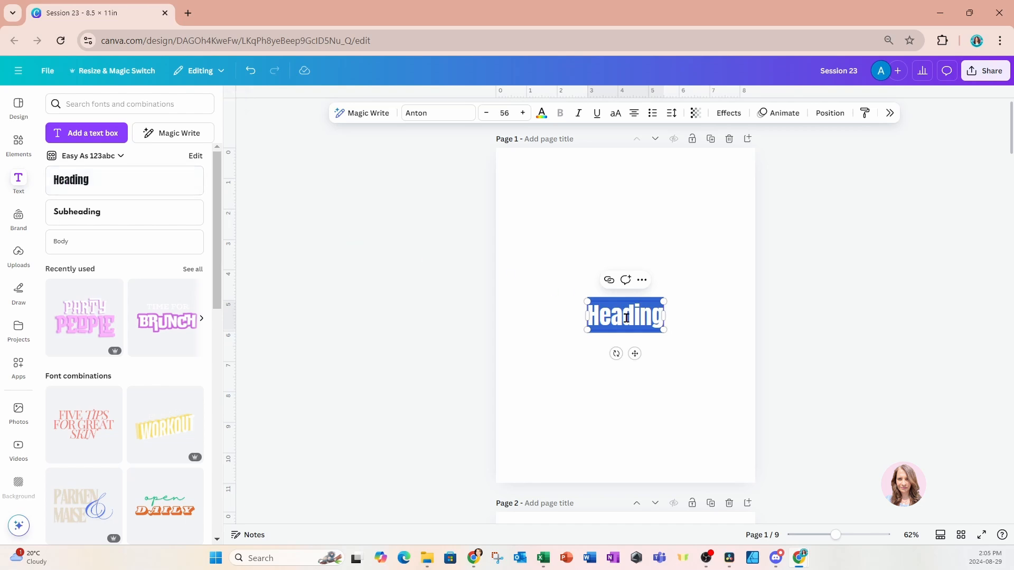
drag(635, 352, 635, 270)
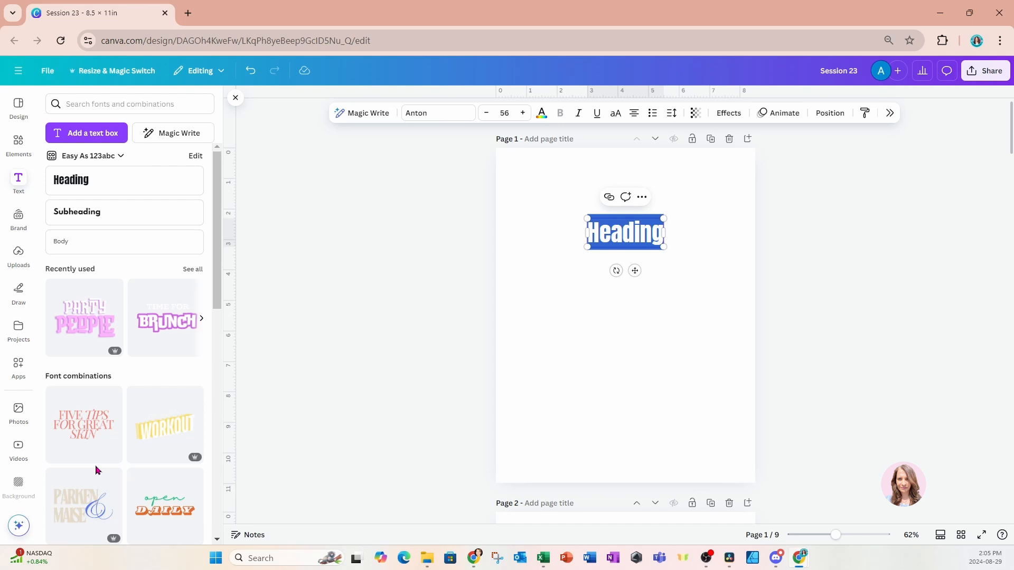
Step: Browse the font combinations and add the recently used "Party People" combination to the page
scroll(86, 469, down, 3)
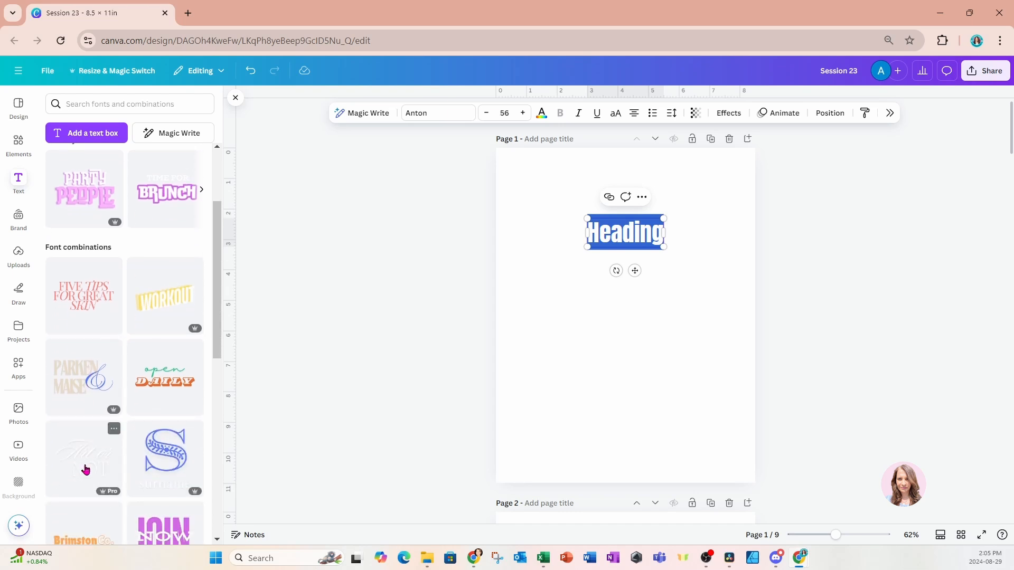
scroll(86, 469, down, 1)
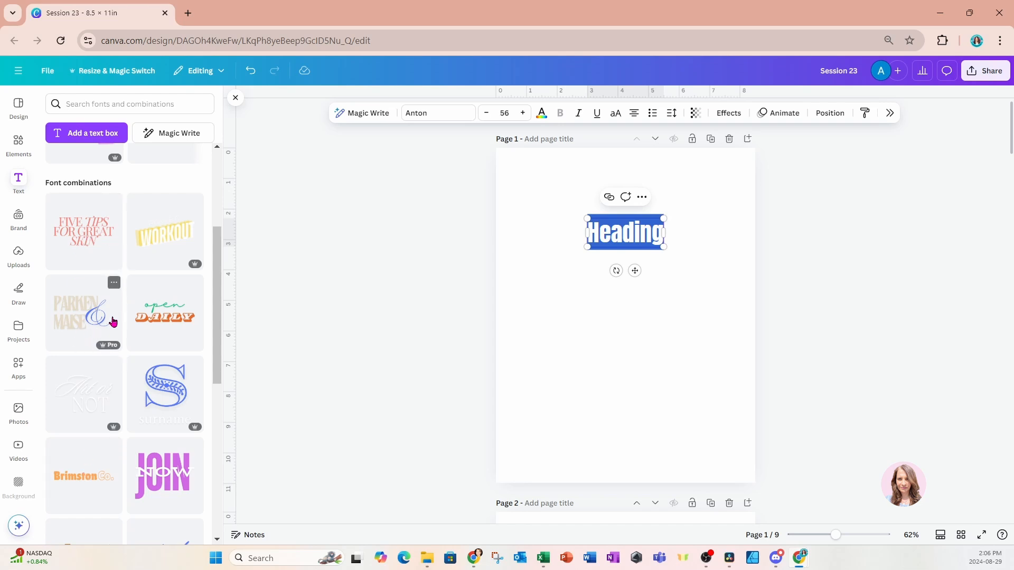
scroll(111, 322, down, 6)
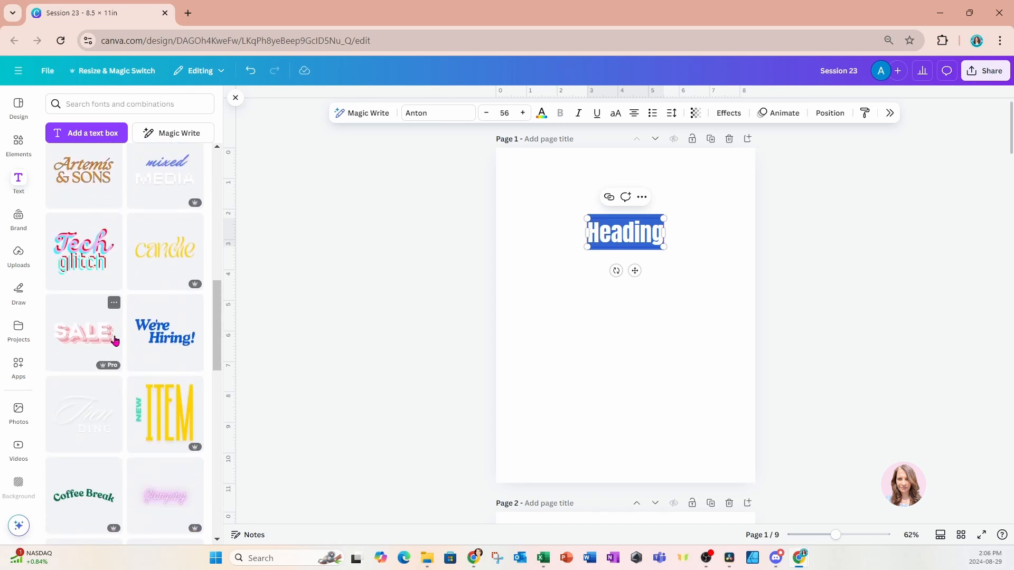
scroll(115, 340, up, 12)
scroll(115, 340, up, 1)
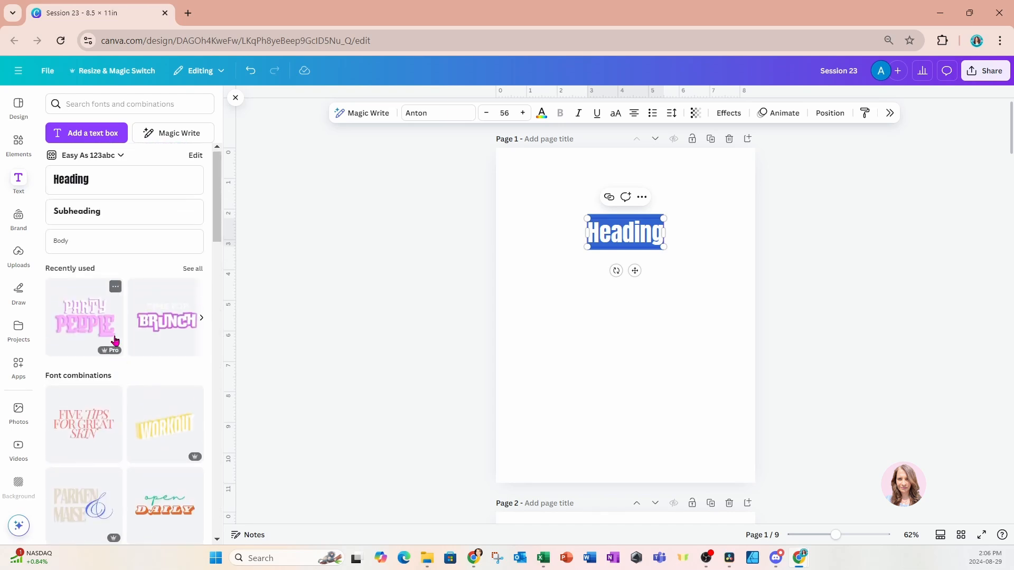
click(78, 326)
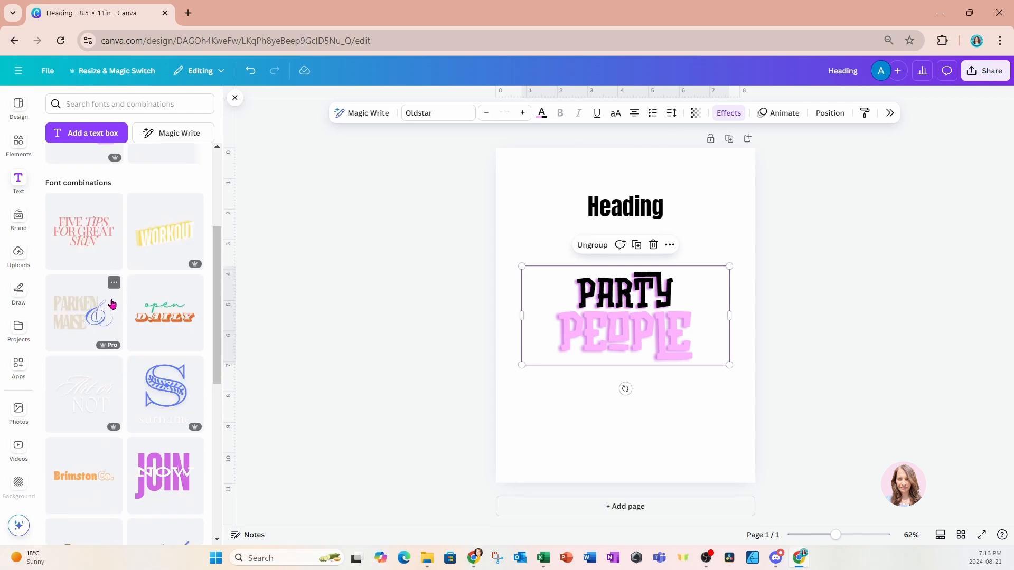
Step: Replace the text of the "Heading" text box with "Canada"
scroll(121, 433, down, 3)
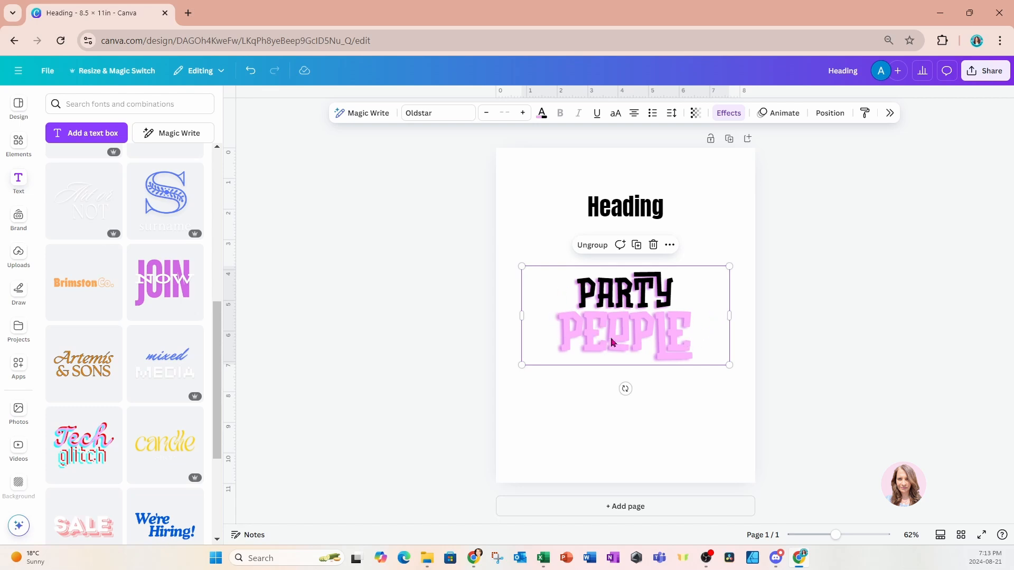
click(633, 210)
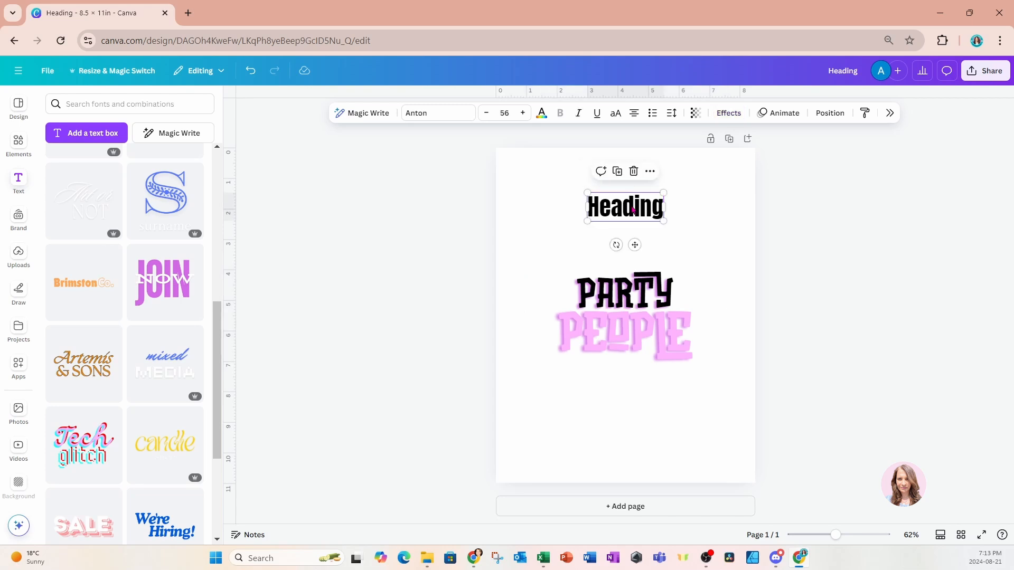
double_click(633, 209)
click(633, 210)
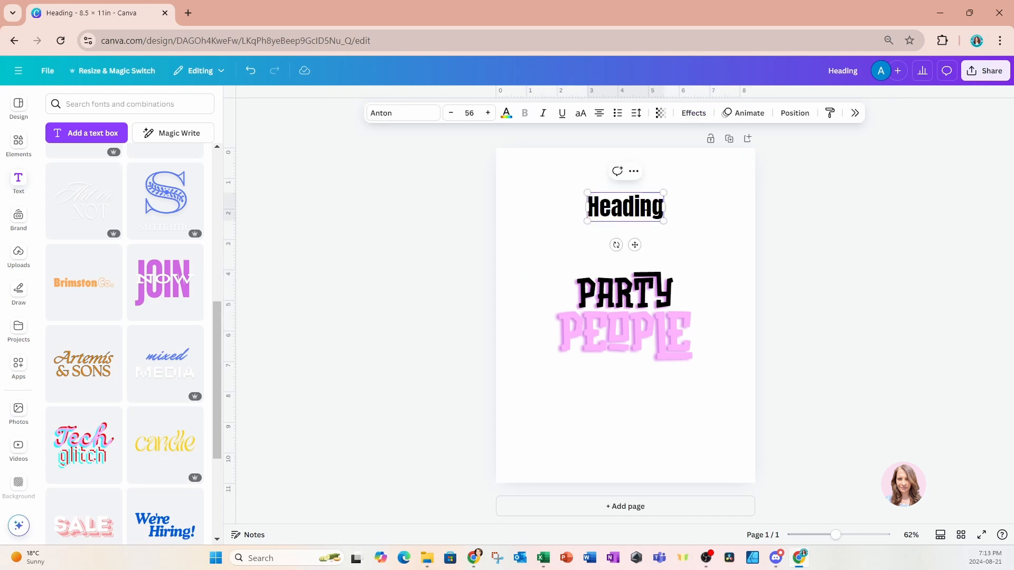
drag(663, 206, 590, 207)
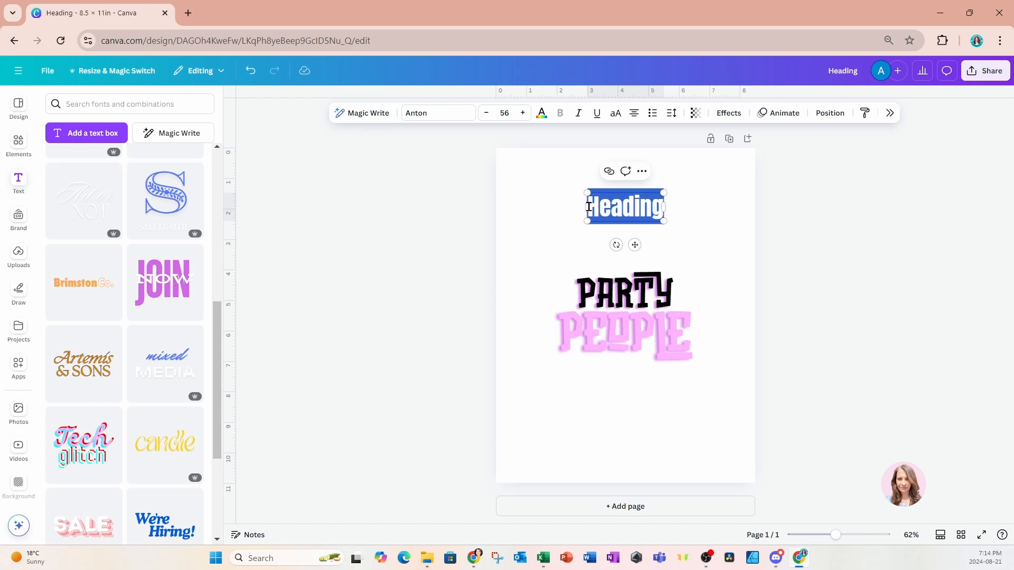
text(Canada)
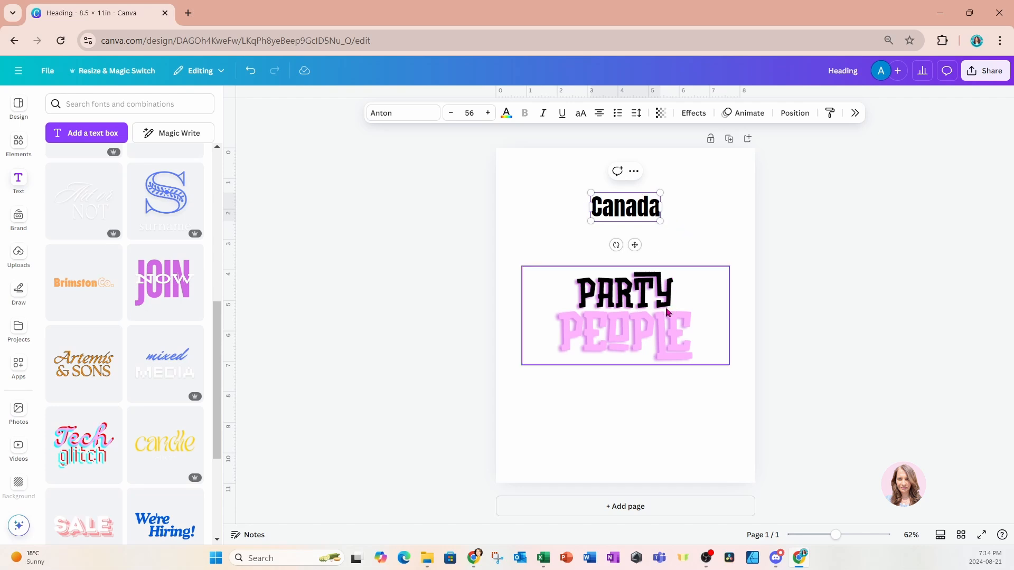
Step: Ungroup the "Party People" combination and move the word PEOPLE slightly down
scroll(121, 280, up, 10)
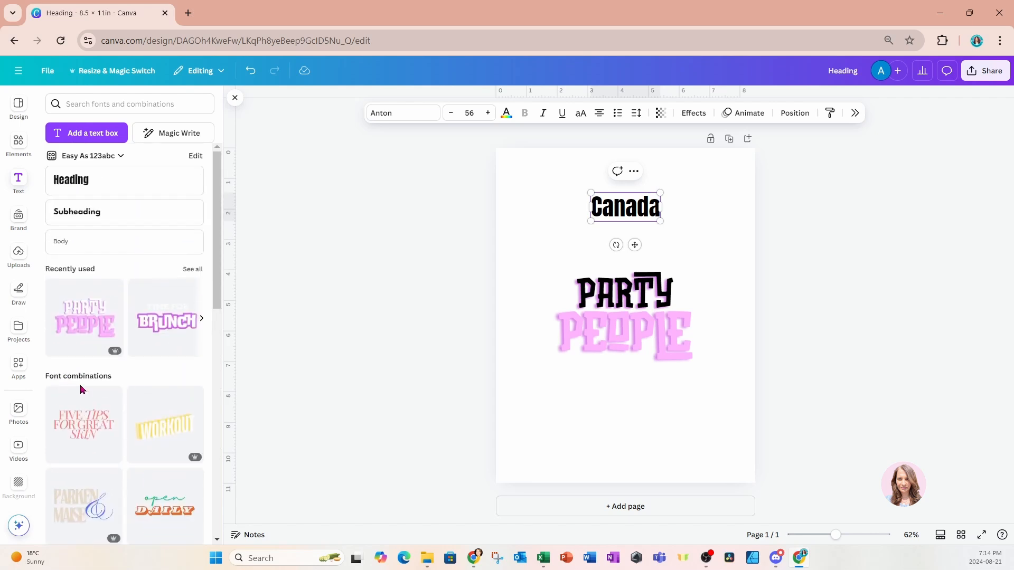
click(638, 346)
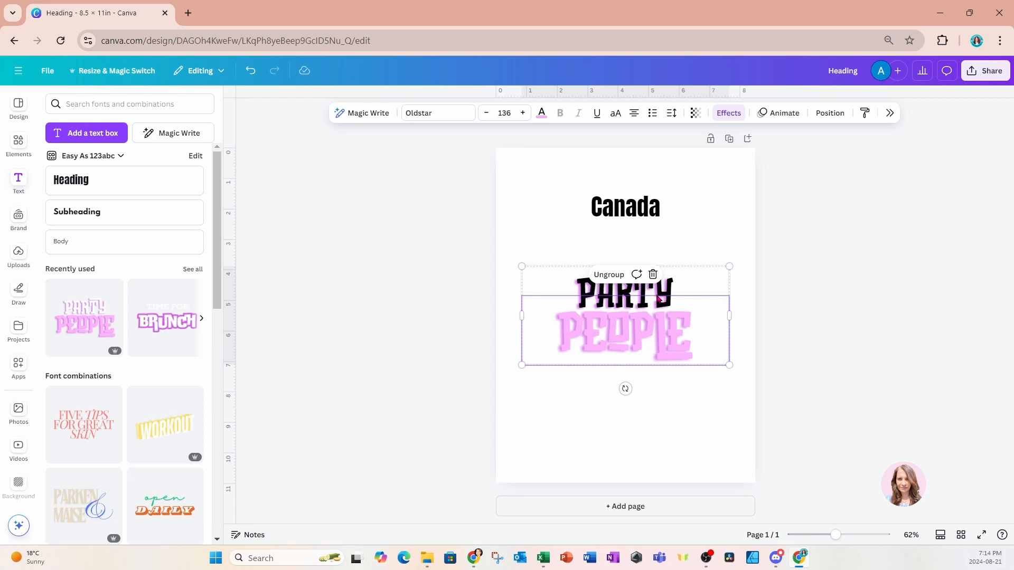
click(609, 274)
click(592, 410)
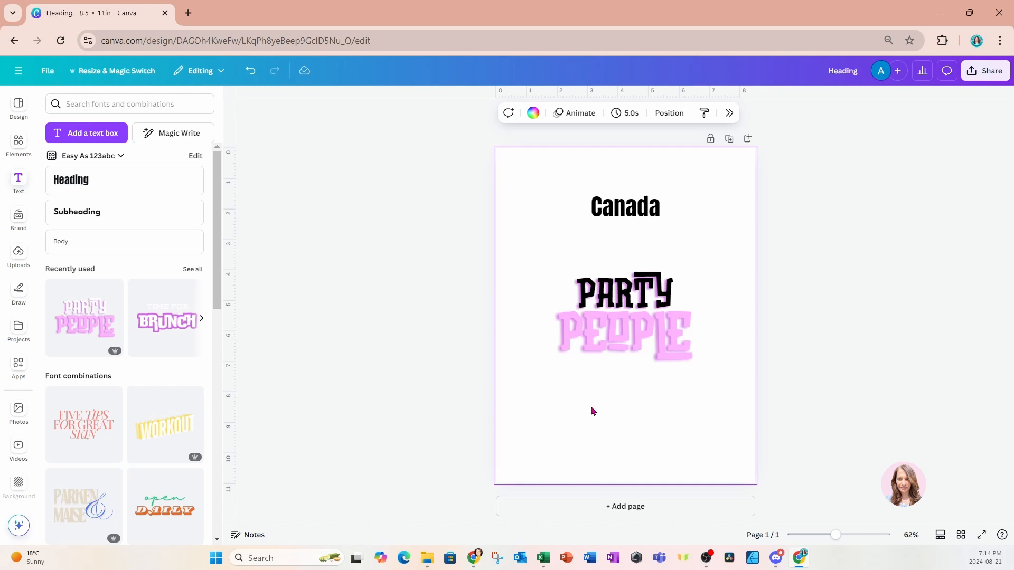
click(639, 327)
mouse_move(653, 324)
mouse_down()
mouse_move(649, 366)
mouse_move(648, 321)
mouse_move(650, 332)
mouse_up()
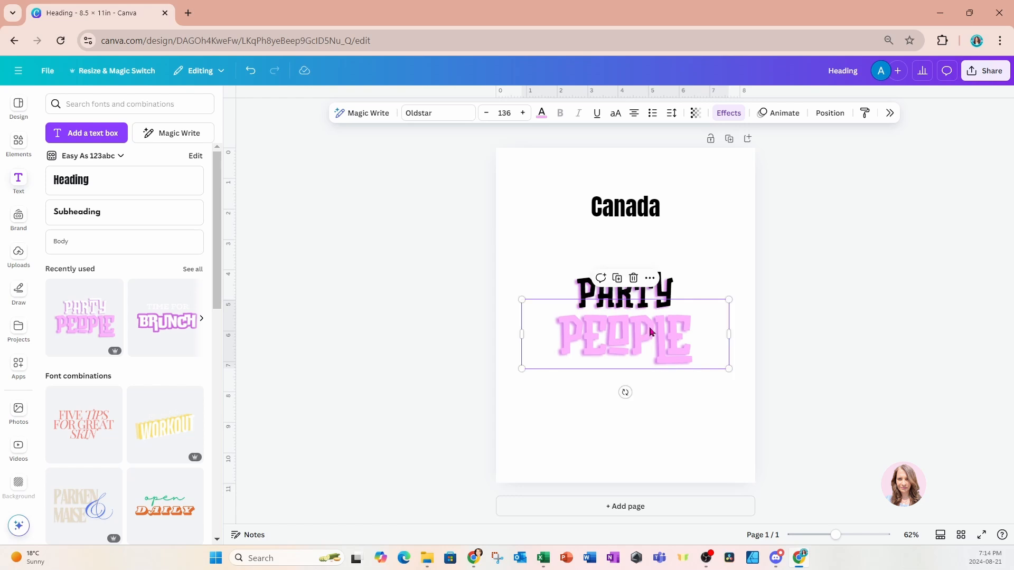
Step: Group the words PARTY and PEOPLE together again and deselect the group
shift+click(678, 278)
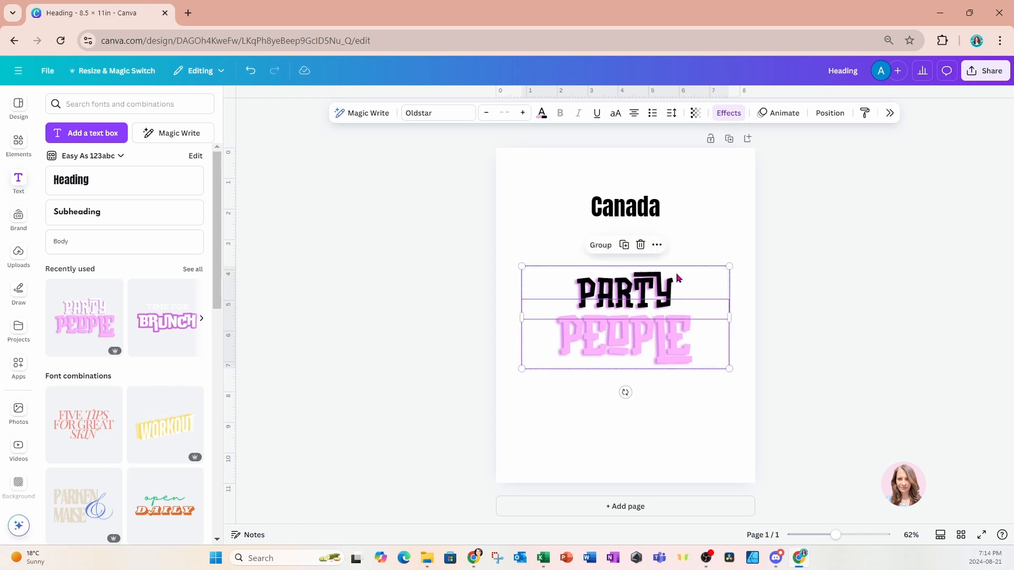
click(600, 246)
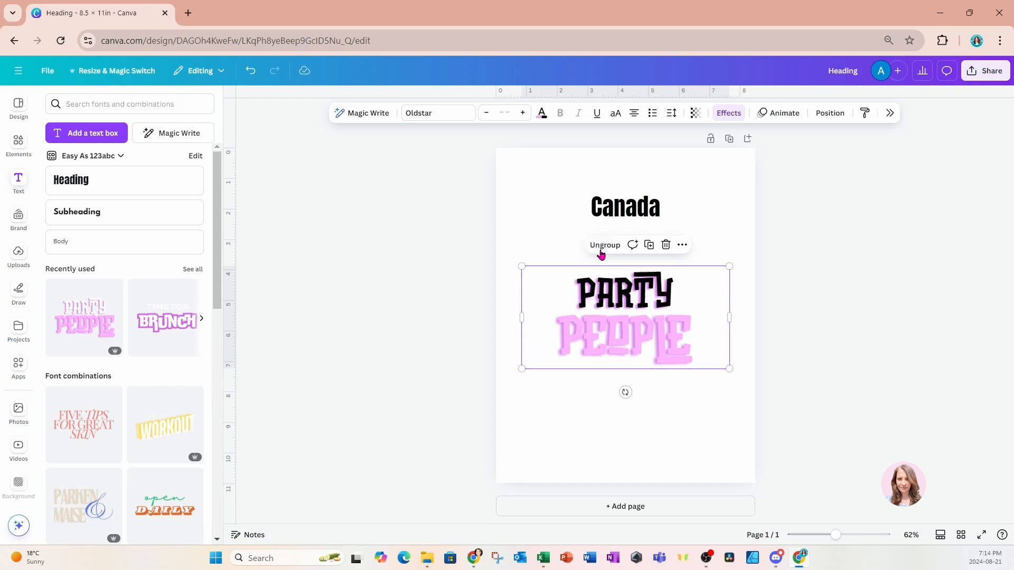
click(615, 427)
Step: With the "Canada" text selected, search the fonts and combinations for "script", browse the results and undo the last change
click(594, 217)
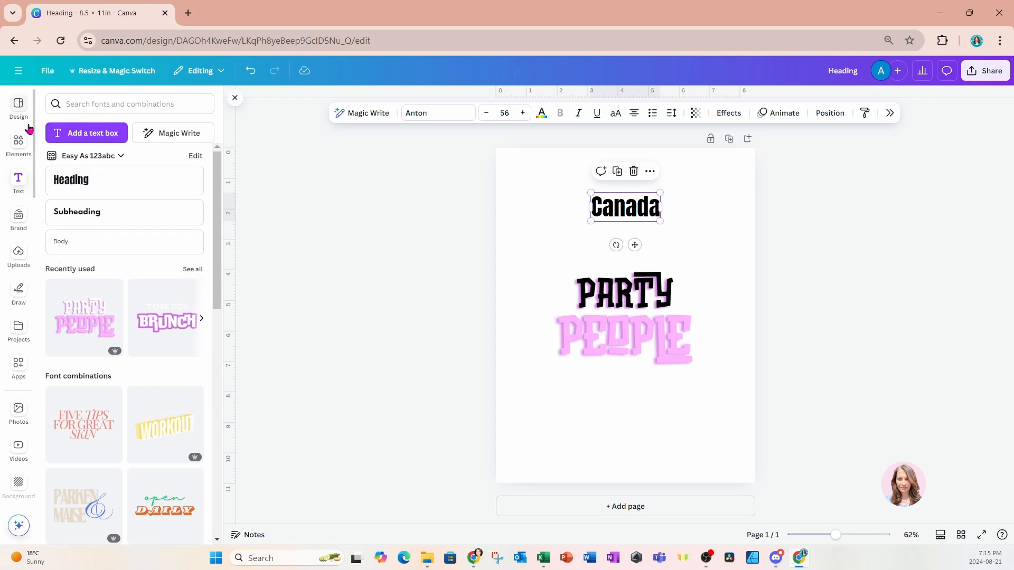
click(93, 103)
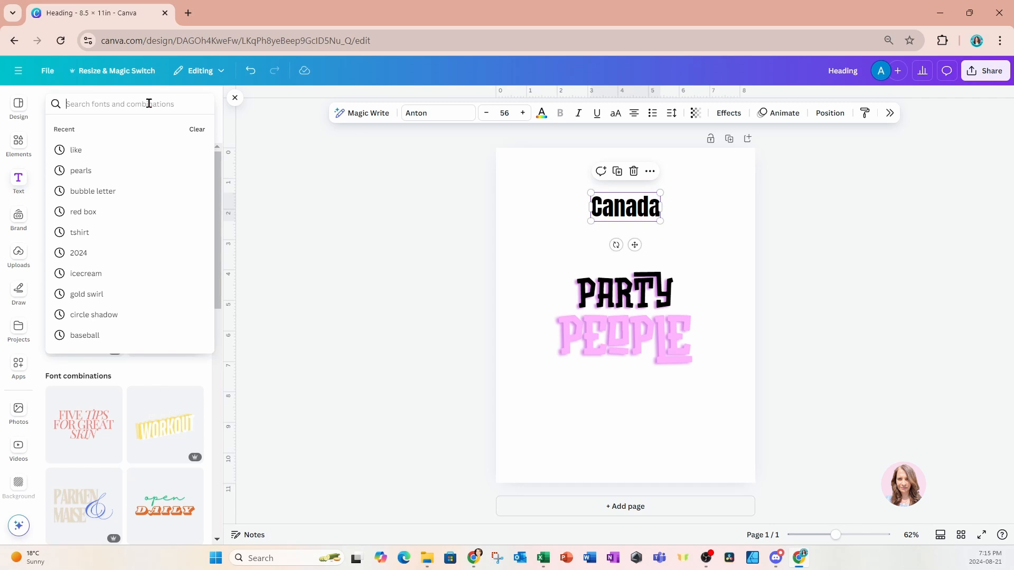
text(script)
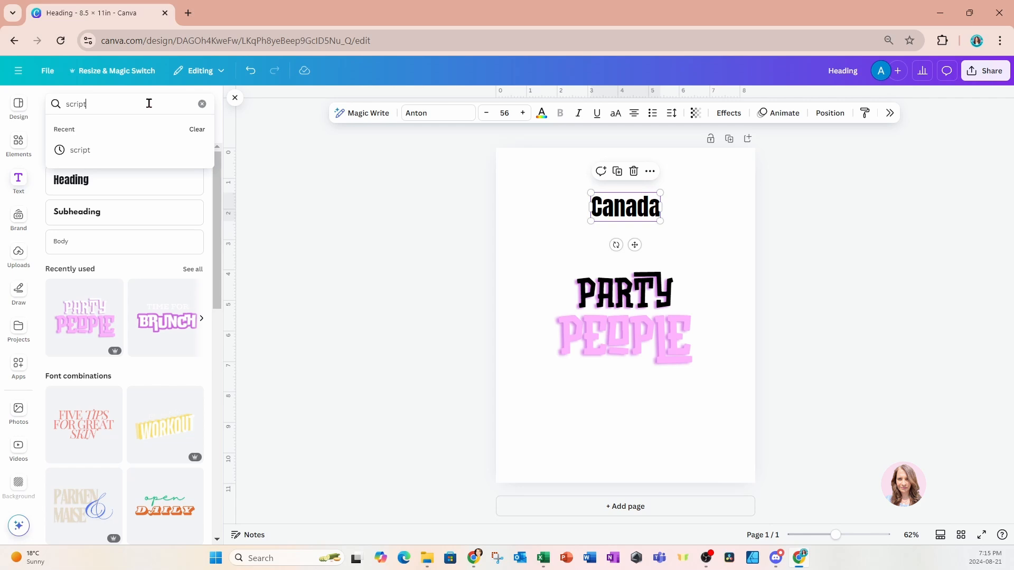
key(Return)
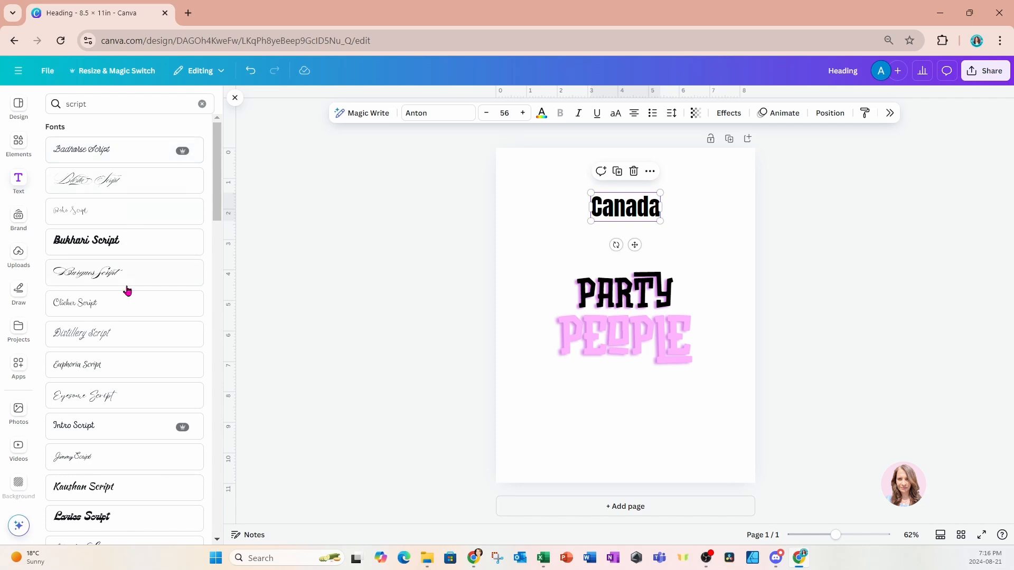
scroll(115, 425, down, 3)
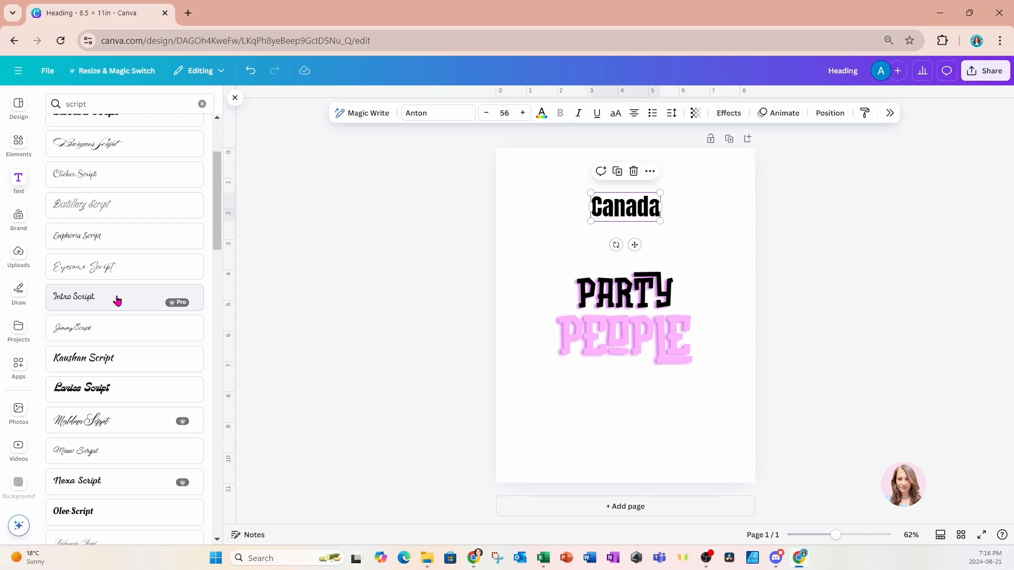
click(251, 73)
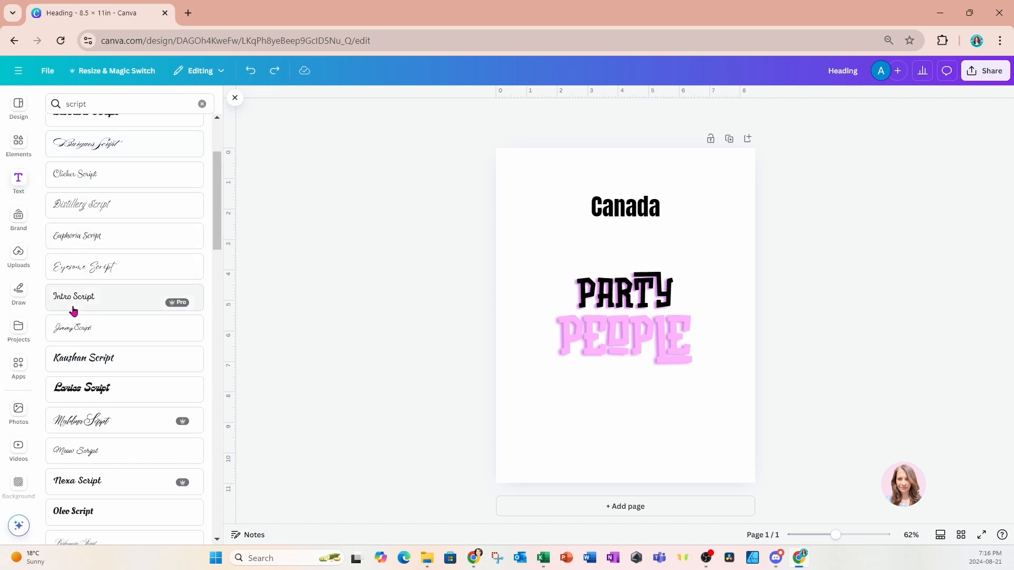
Step: Add a text box in the Kaushan Script font from the script results and move it just below "Canada"
scroll(72, 505, up, 3)
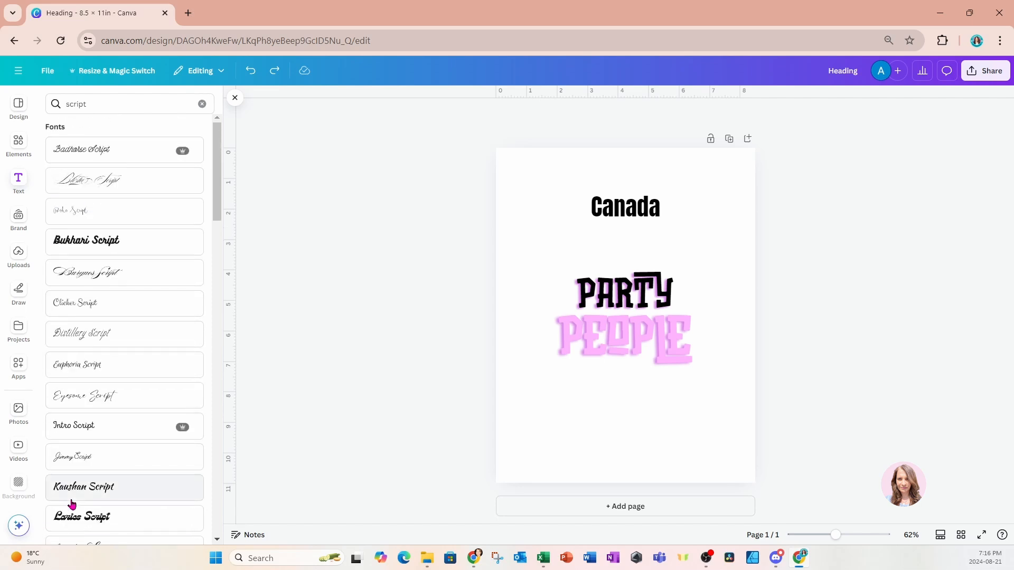
scroll(72, 504, down, 2)
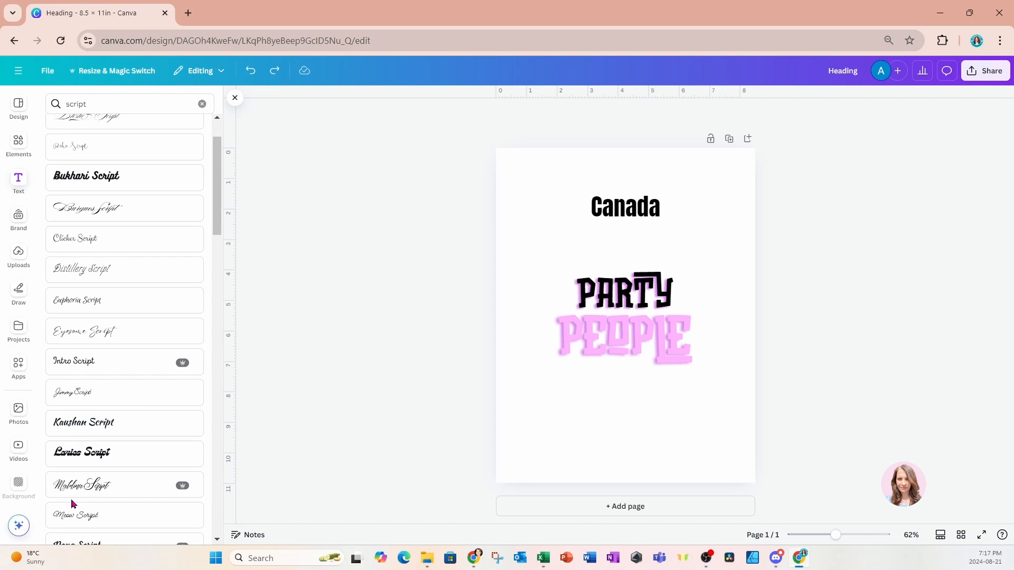
click(73, 432)
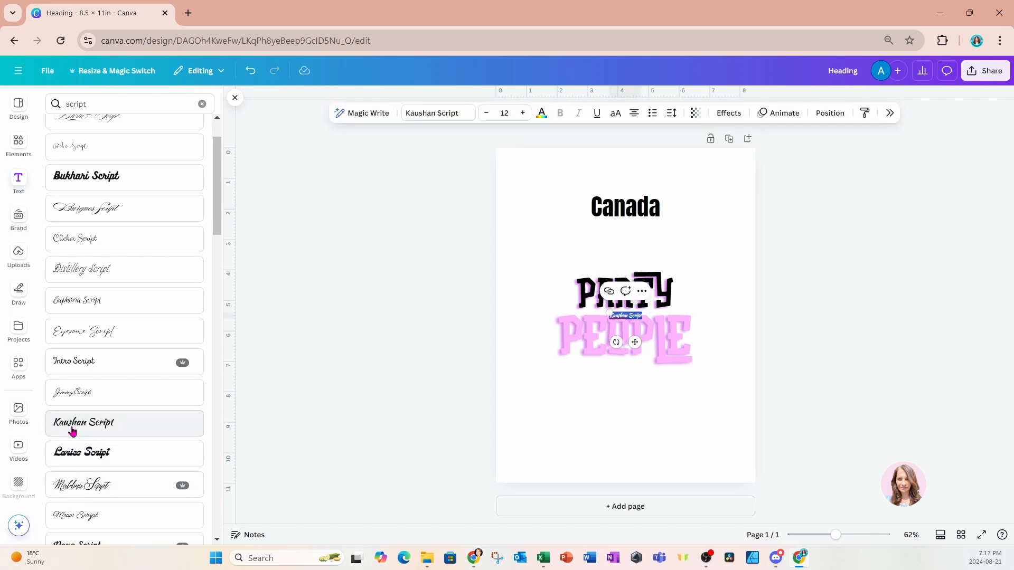
drag(635, 342, 635, 267)
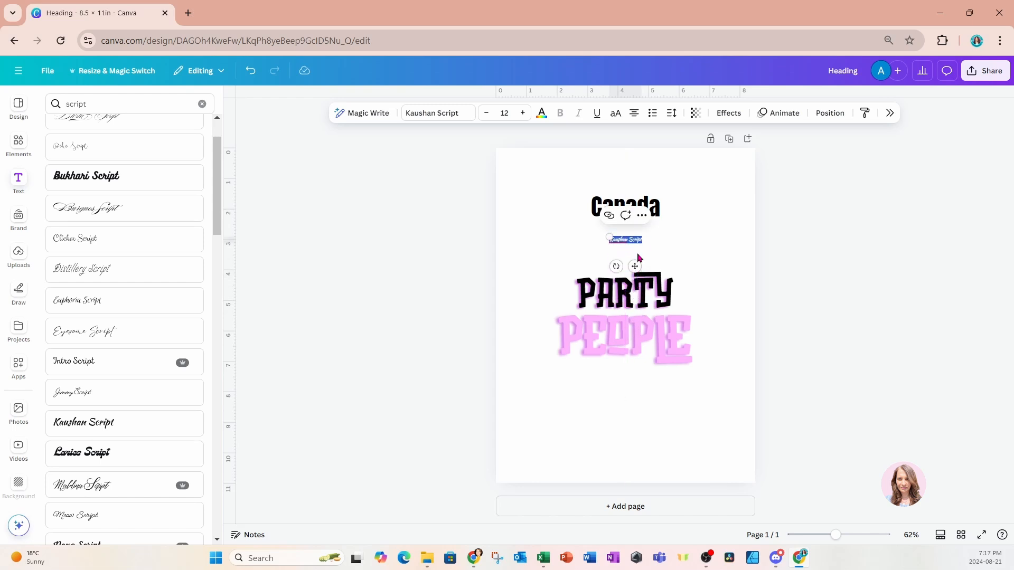
click(663, 255)
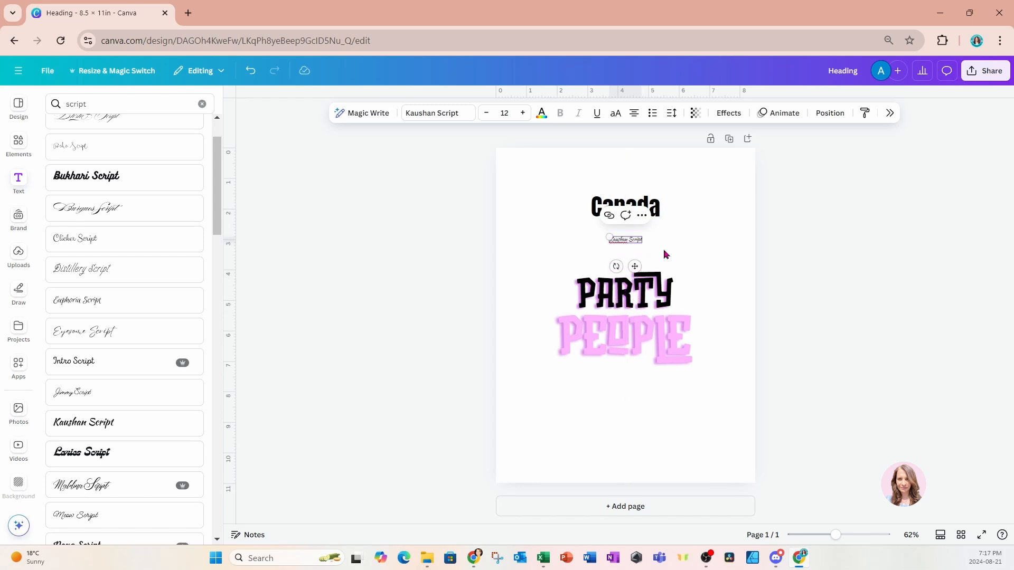
Step: Enlarge the "Kaushan Script" text to size 80 and narrow its box so the words wrap onto two lines
click(625, 242)
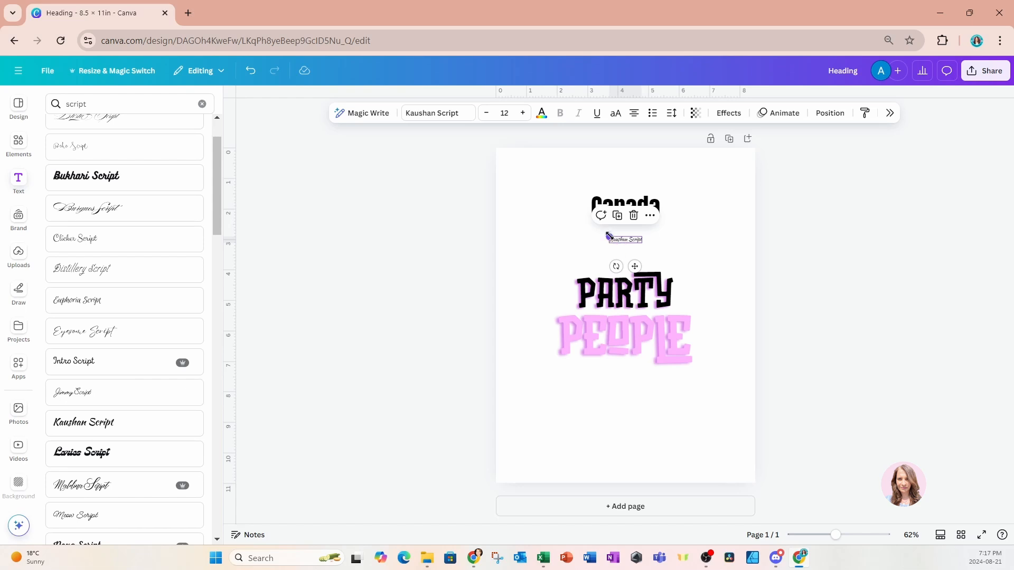
drag(608, 236, 522, 201)
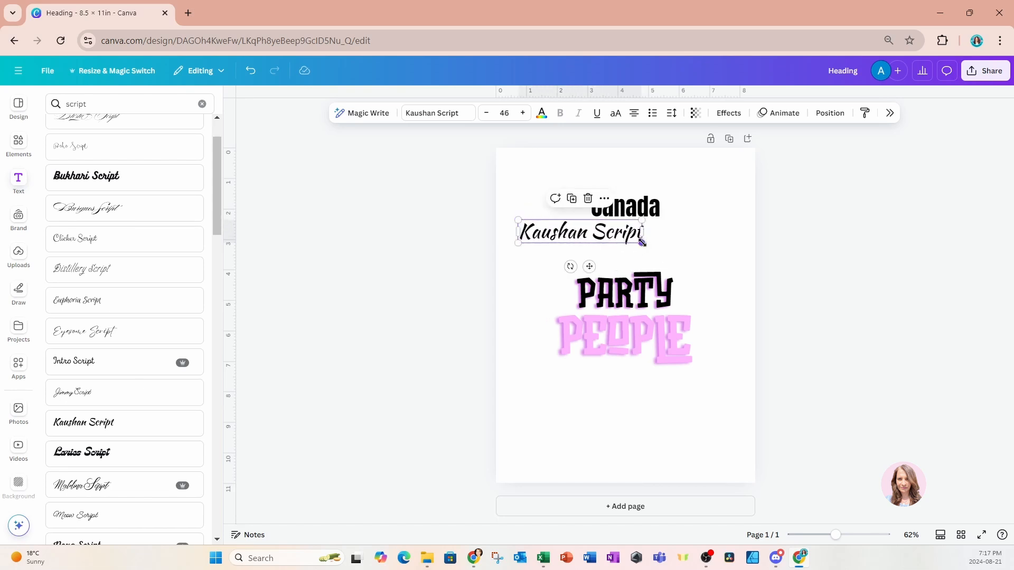
drag(642, 242, 727, 294)
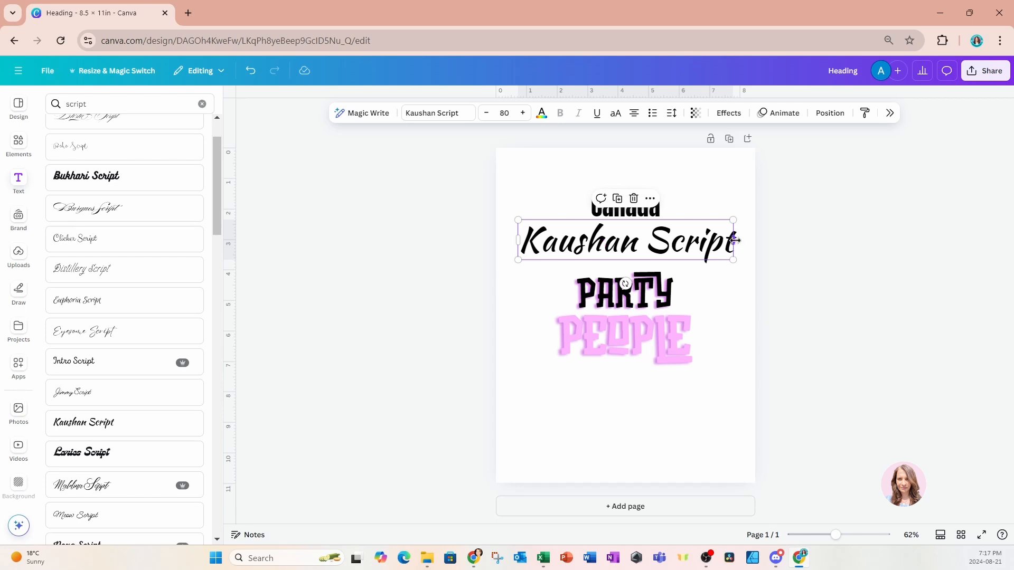
drag(730, 239, 664, 240)
Step: Move the "Kaushan Script" text below the PARTY PEOPLE group, and move that group up closer to "Canada"
drag(661, 240, 631, 414)
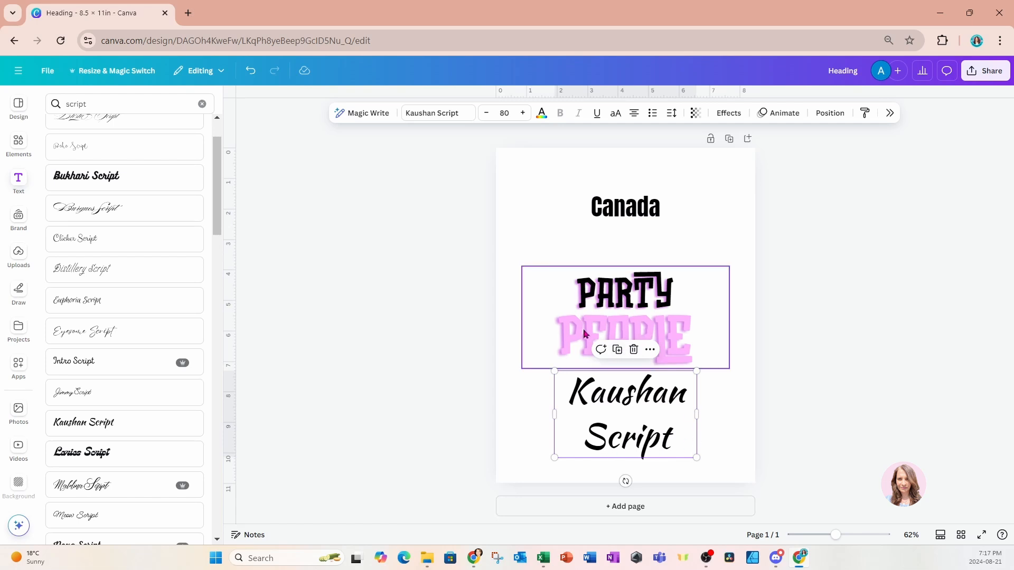
drag(477, 279, 657, 306)
click(714, 370)
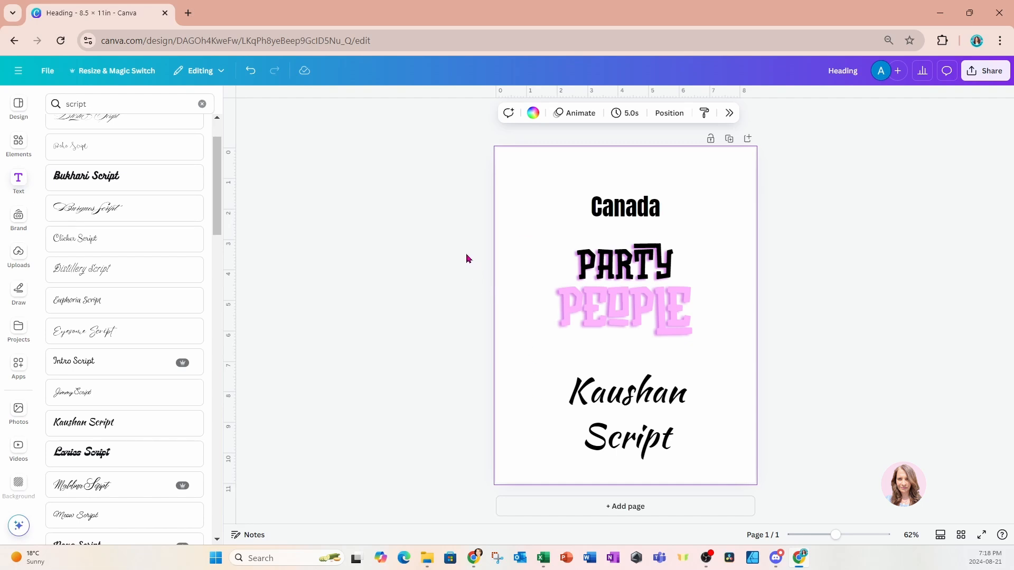
Step: Select the PARTY PEOPLE group and the "Kaushan Script" text together, hide the font results and clear the selection
drag(466, 254, 757, 470)
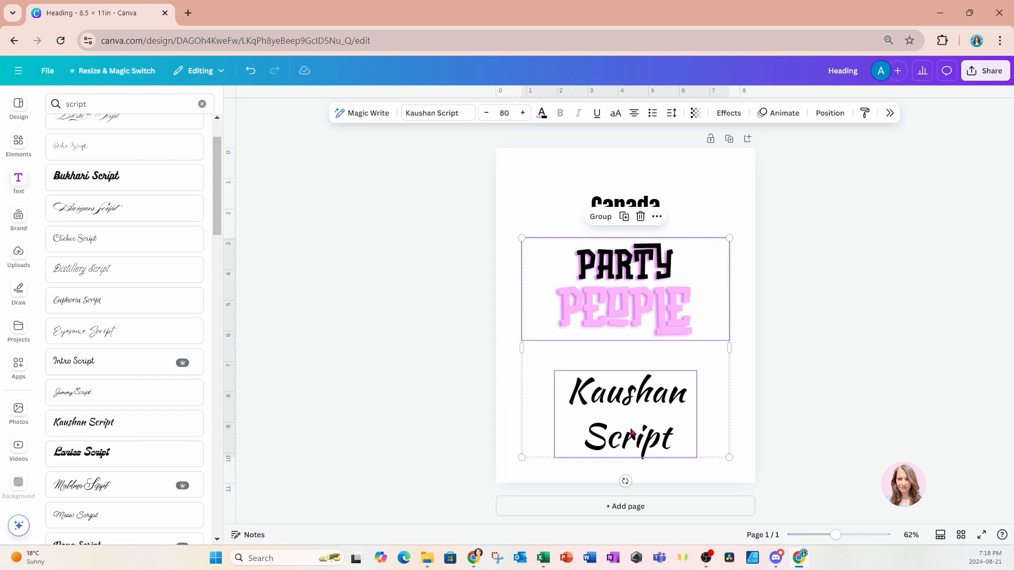
mouse_move(632, 431)
mouse_down()
mouse_move(629, 375)
mouse_move(627, 430)
mouse_move(657, 426)
mouse_move(619, 427)
mouse_move(632, 430)
mouse_up()
click(235, 98)
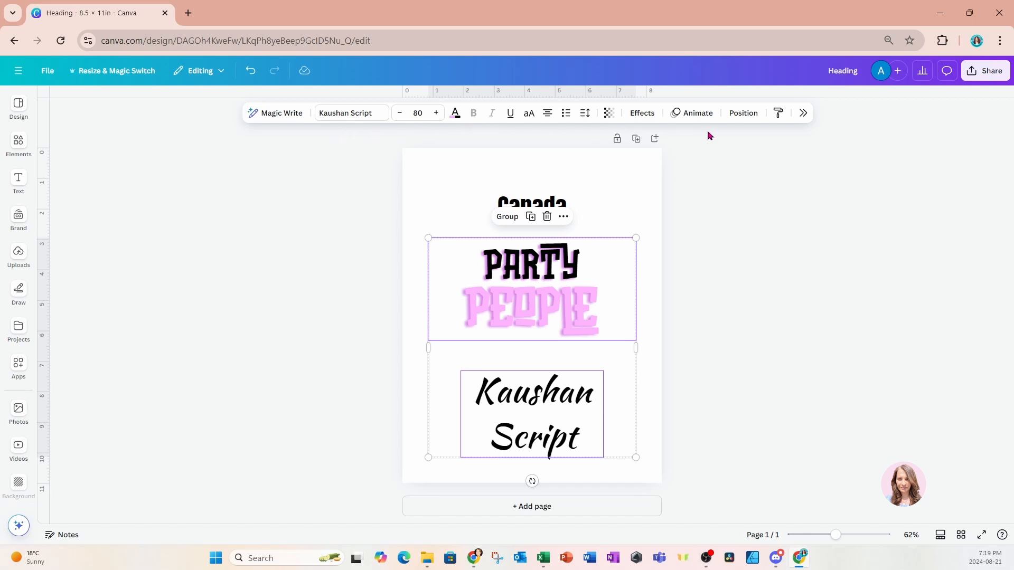
click(619, 169)
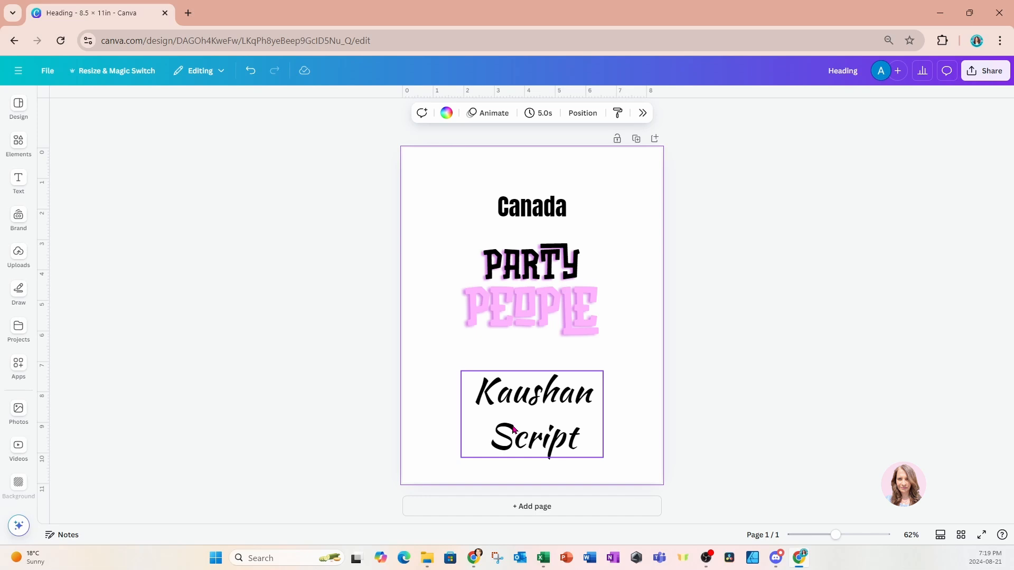
Step: Add a second blank page and copy the "Canada" text from page 1 onto it
click(524, 211)
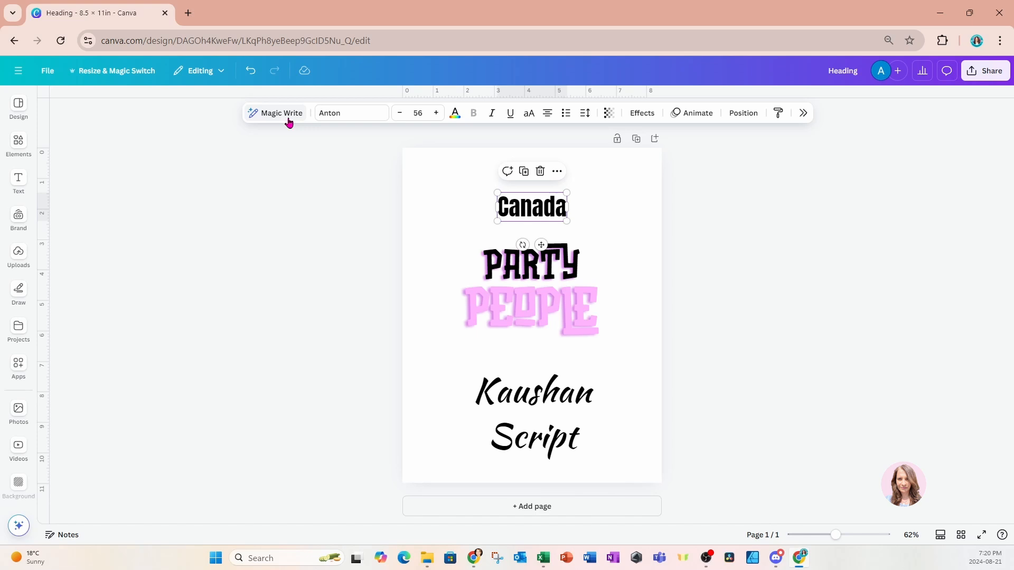
click(655, 140)
scroll(591, 277, up, 5)
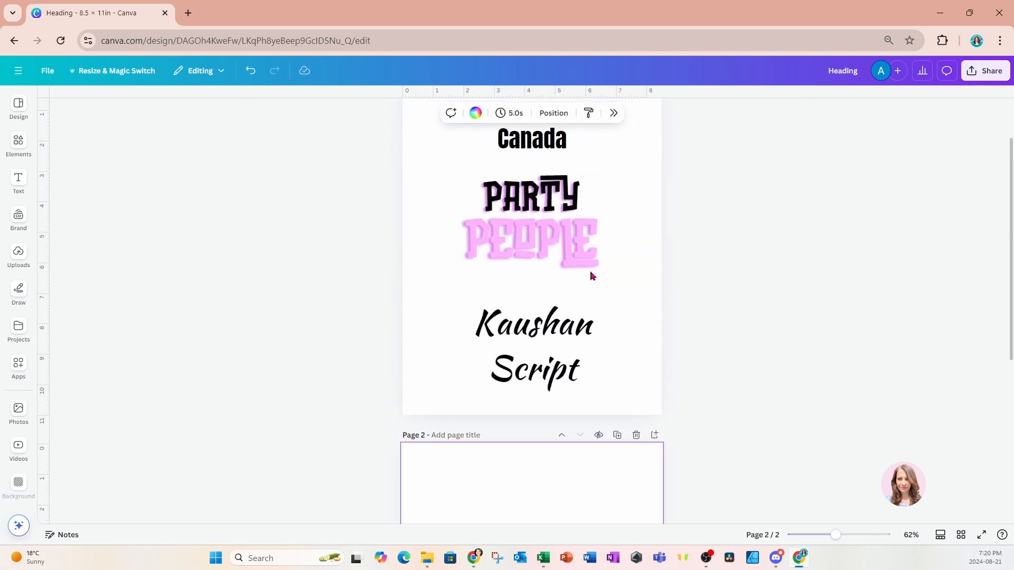
scroll(590, 274, up, 2)
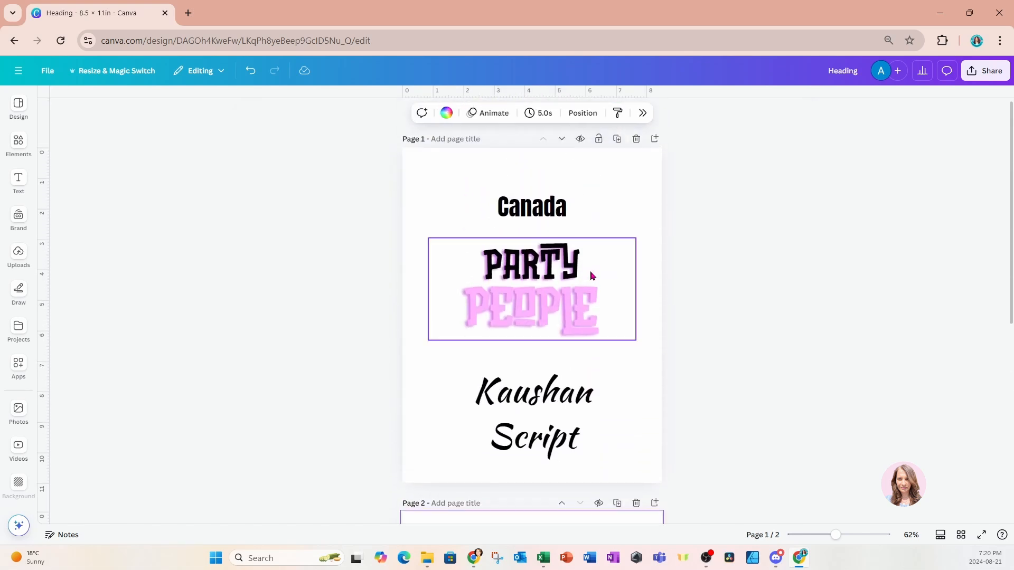
click(532, 210)
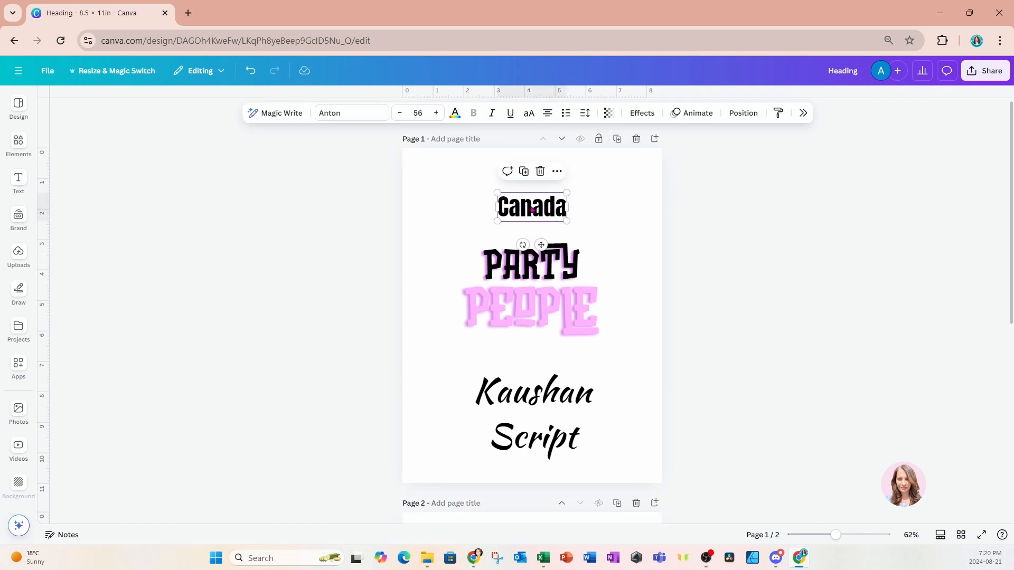
scroll(544, 214, down, 5)
click(544, 299)
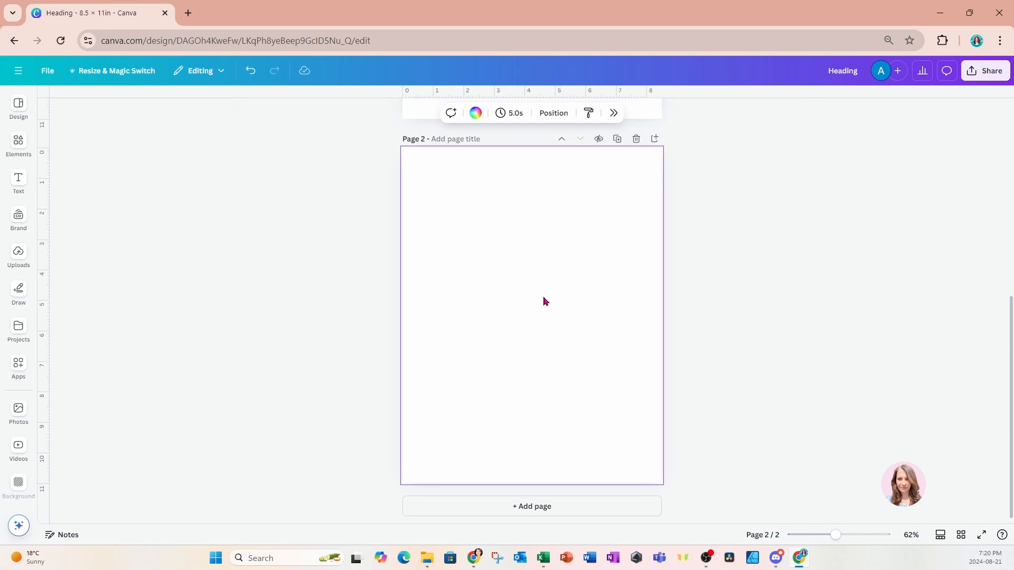
key(ctrl+v)
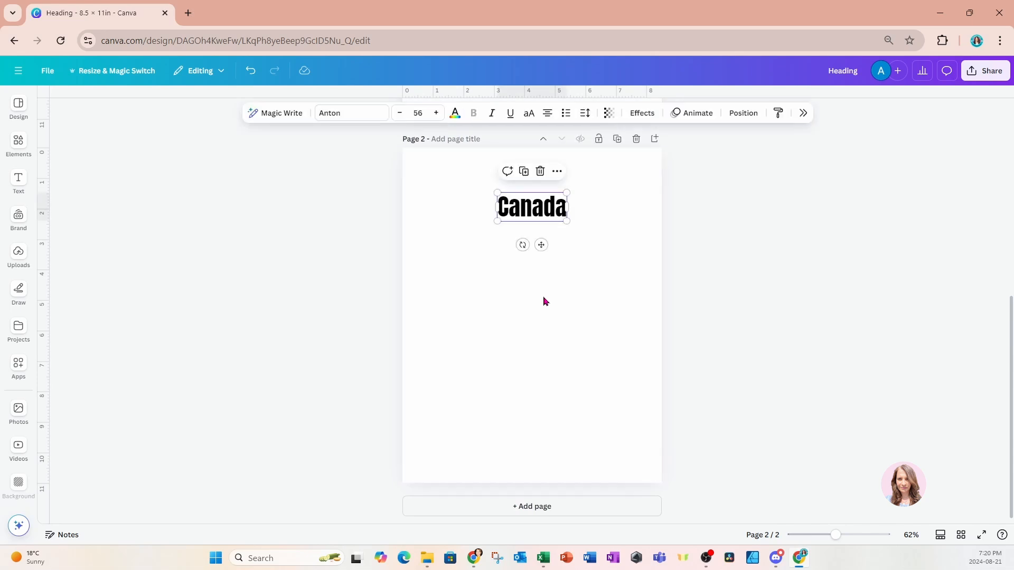
Step: Examine the Magic Write options for the "Canada" text on page 2, including Change voice, and close them
click(283, 116)
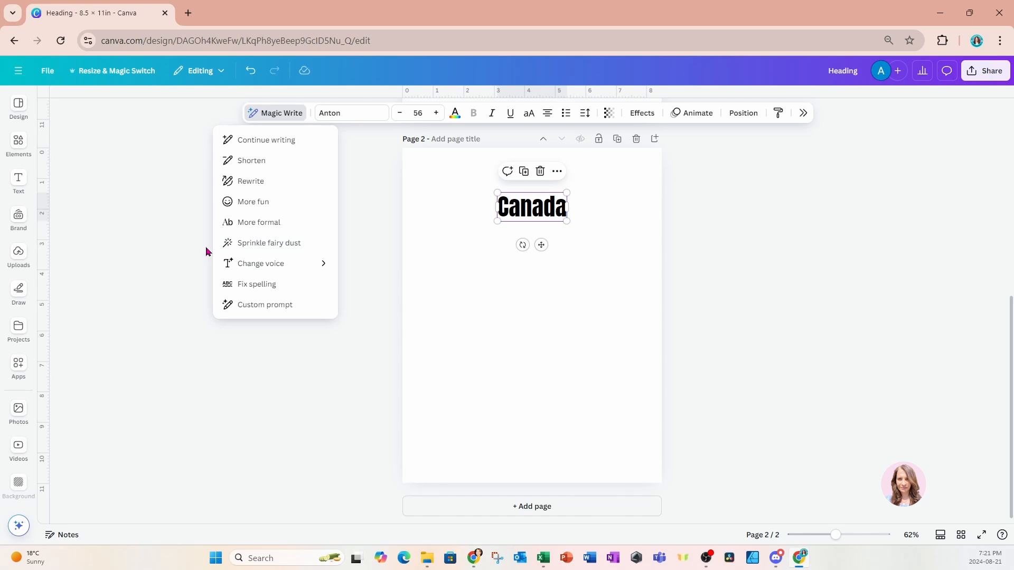
mouse_move(237, 272)
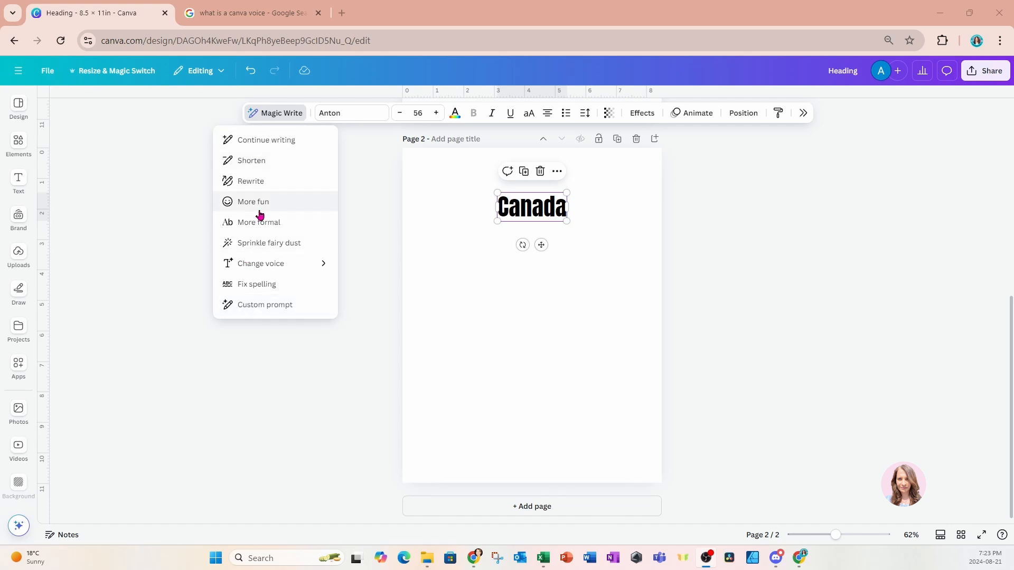
click(557, 288)
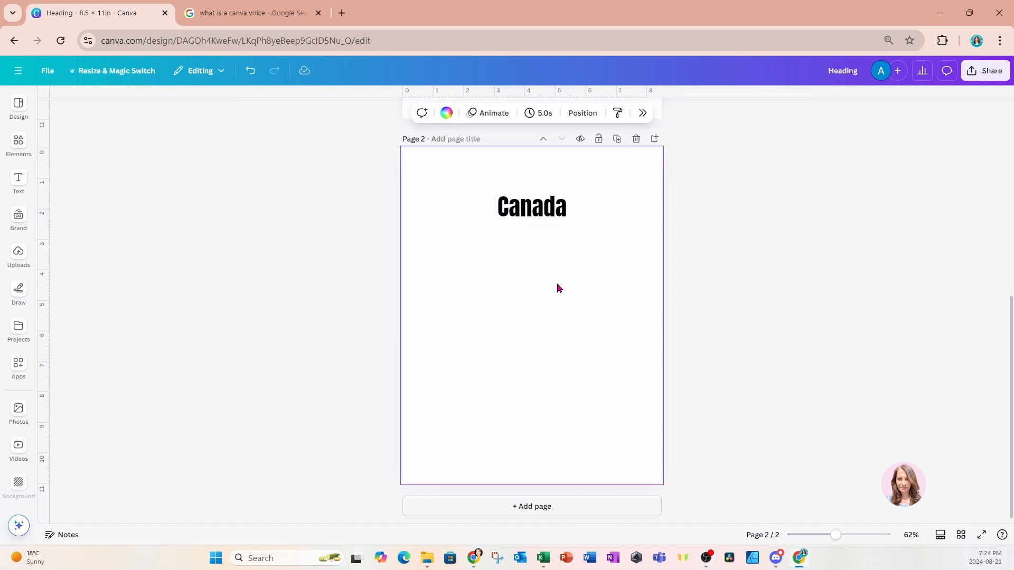
Step: Clear the "script" font search and add a Body style text box to page 2
click(20, 182)
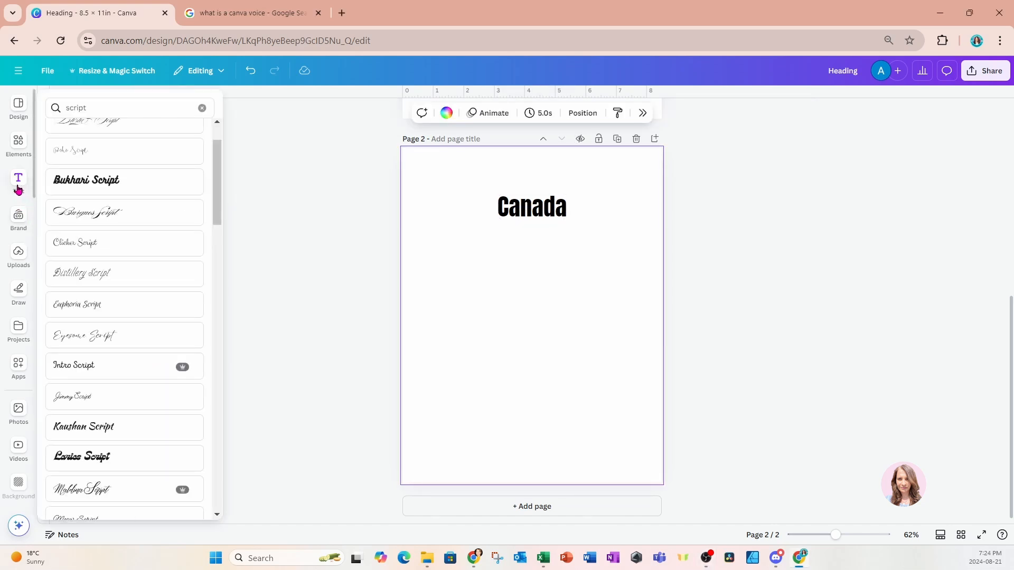
click(202, 108)
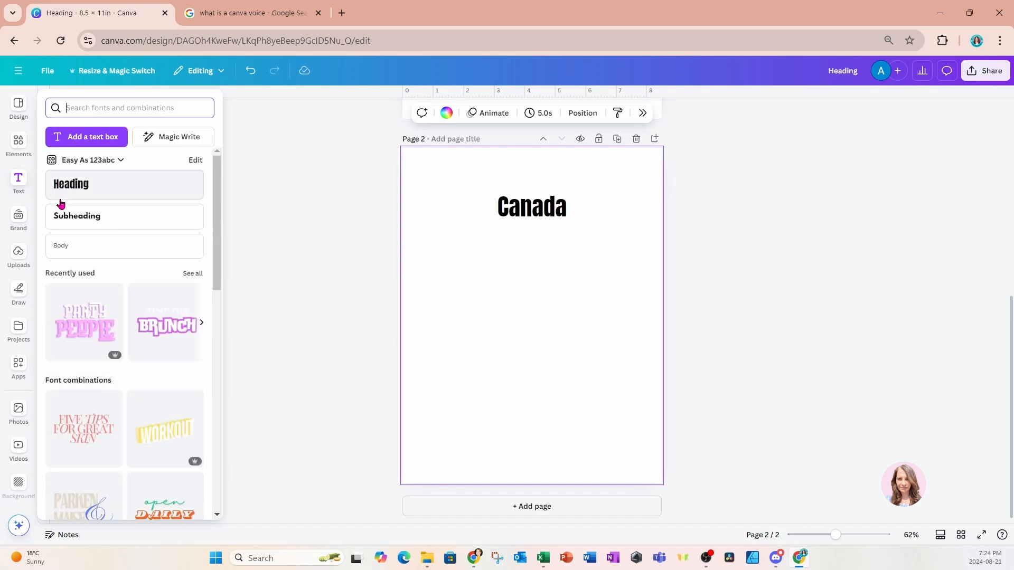
click(61, 249)
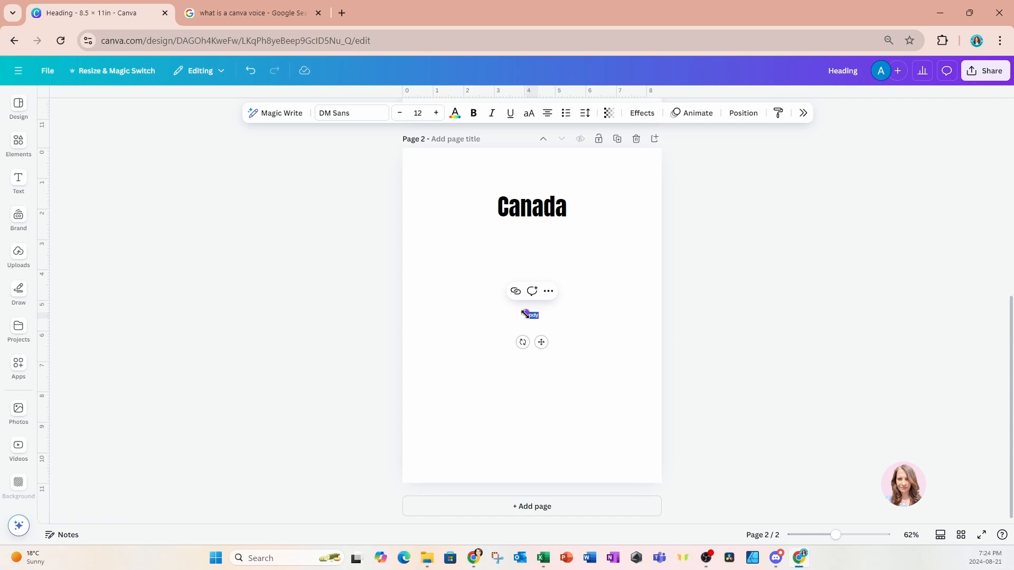
Step: Resize the "Body" text to about size 59.8 and place it just below "Canada", offset to its left
drag(525, 313, 477, 295)
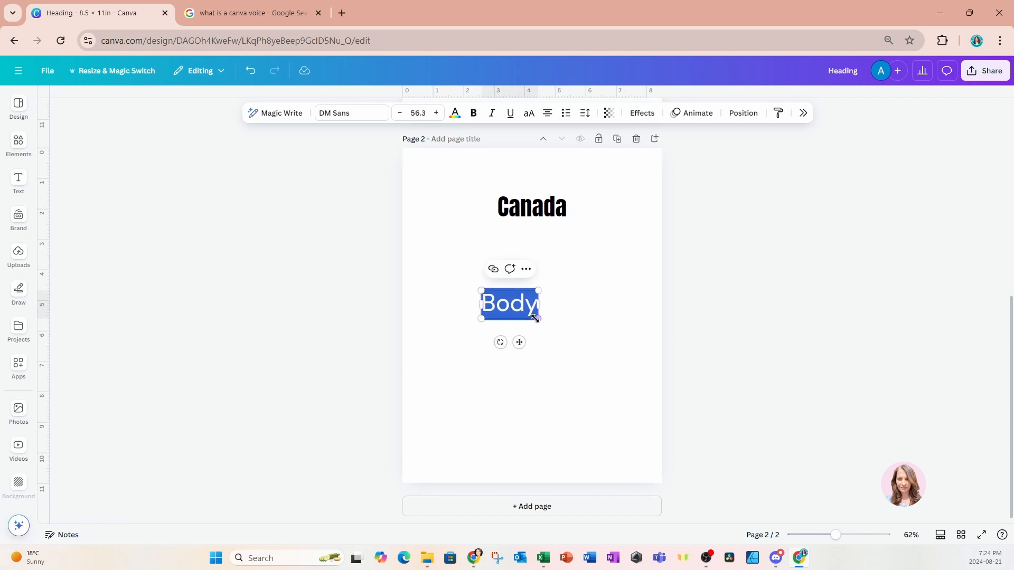
drag(537, 319, 606, 352)
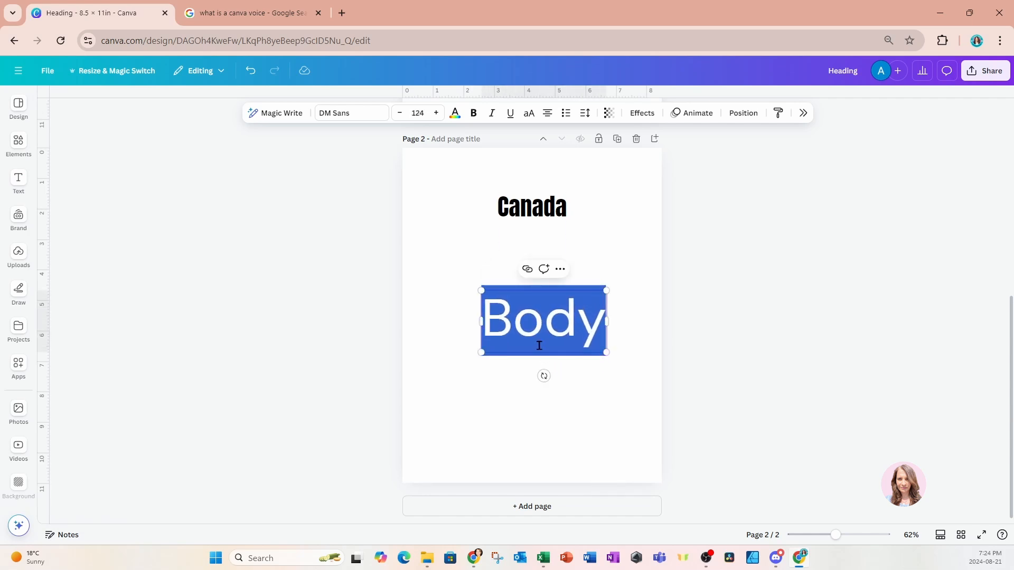
key(Escape)
drag(543, 351, 521, 281)
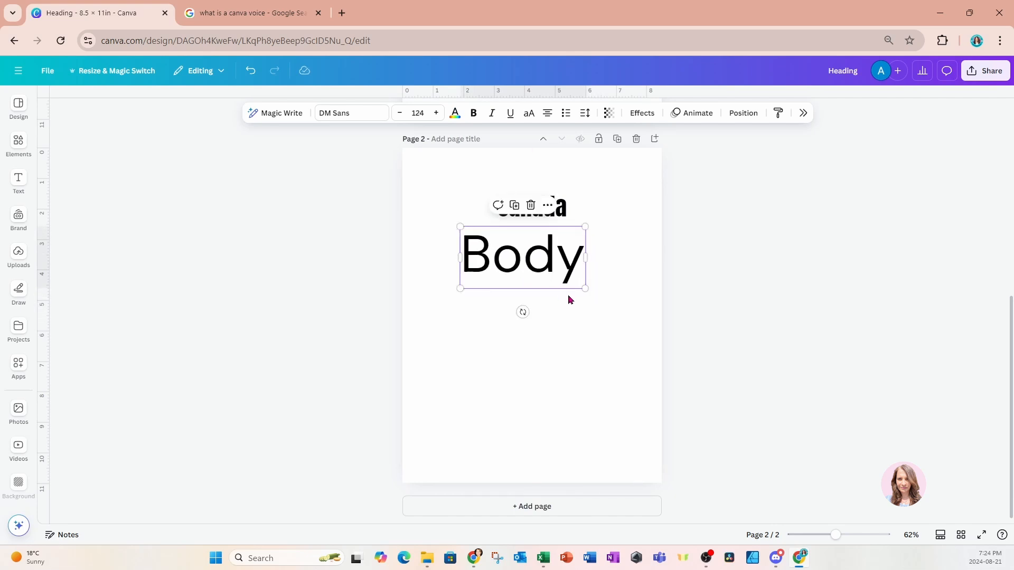
drag(585, 289, 519, 259)
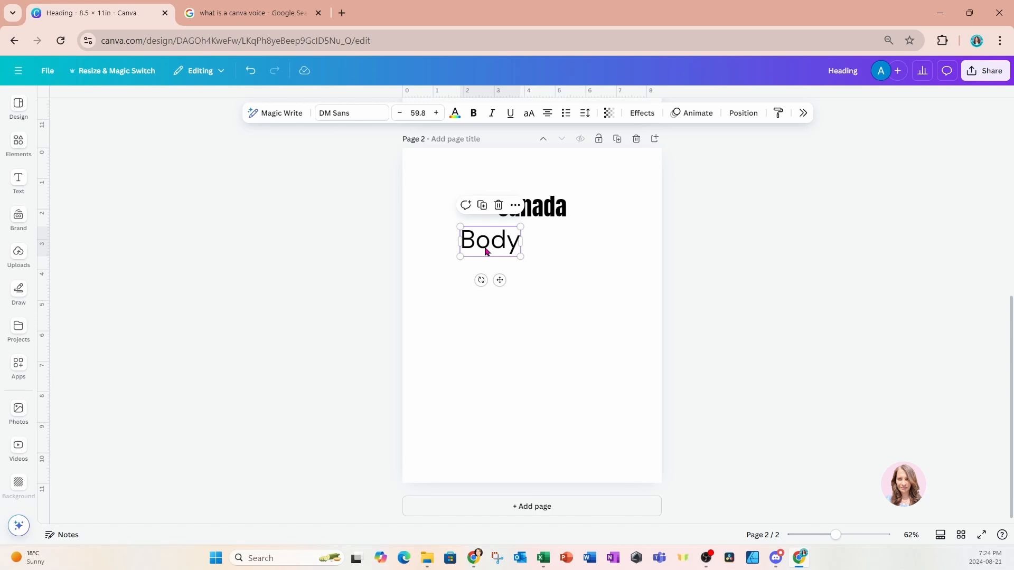
Step: Replace the "Body" text with "I live in Canada. Specifically in Ontario"
double_click(487, 251)
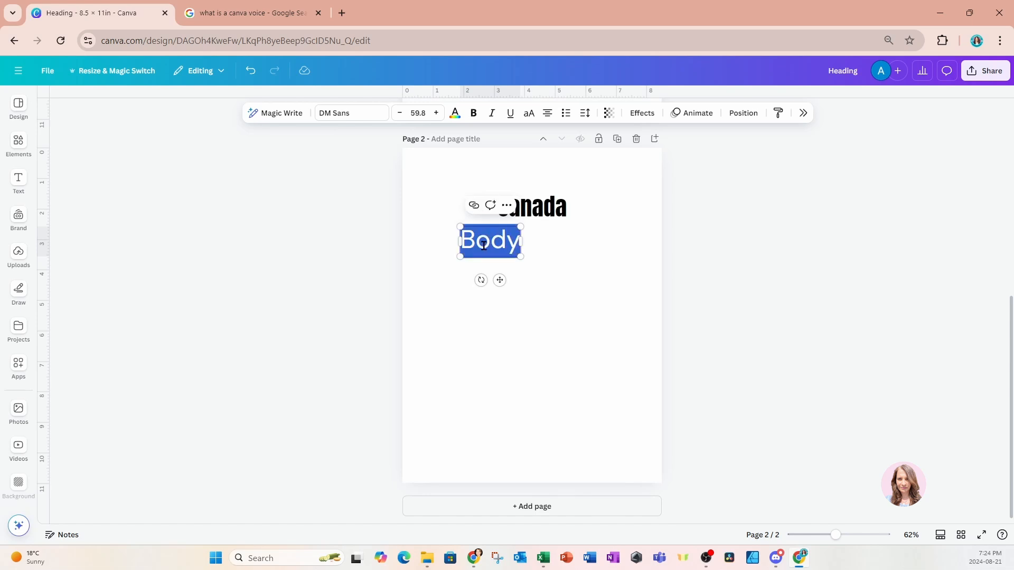
text(I)
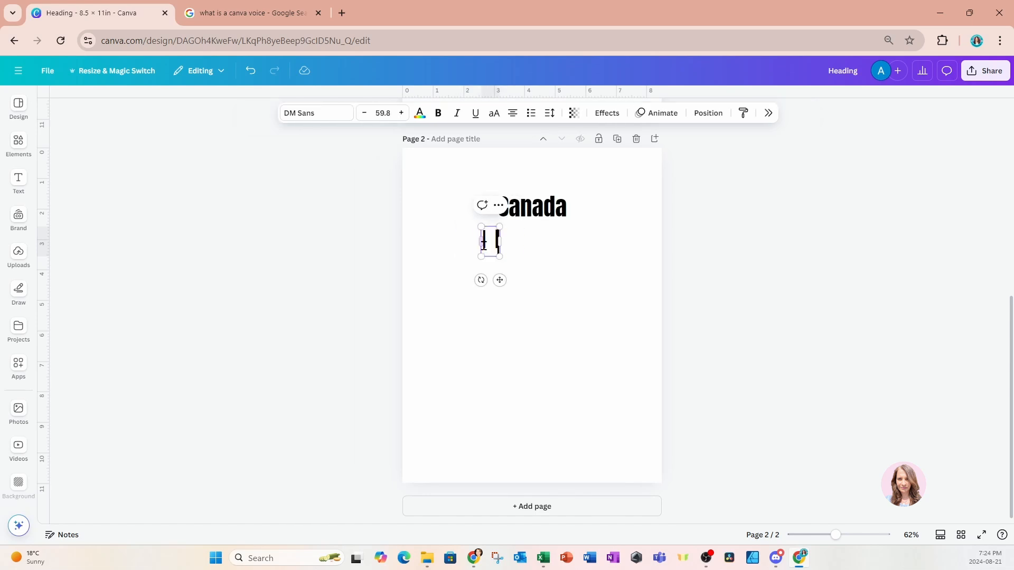
text( live in Canad)
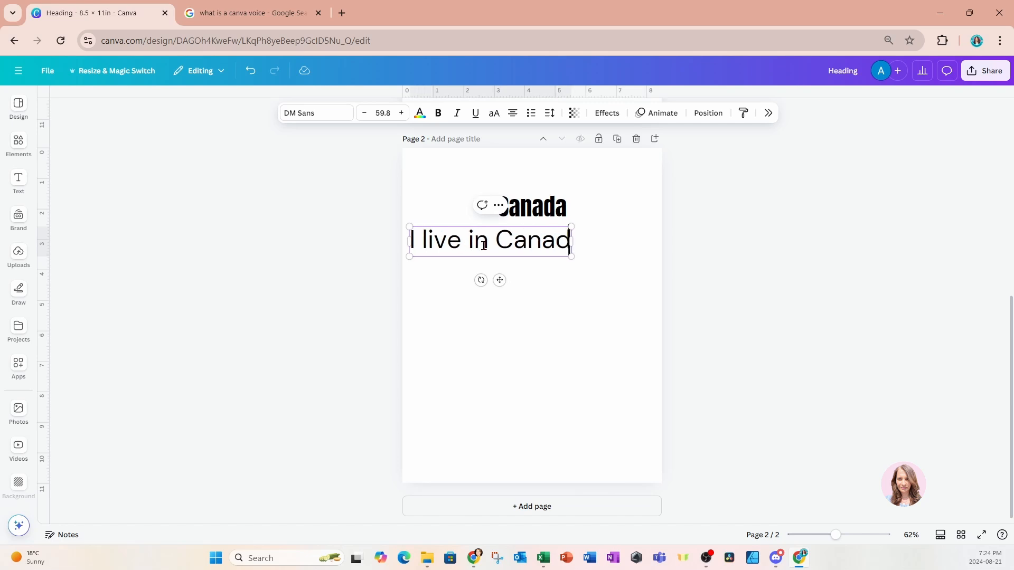
text(a. )
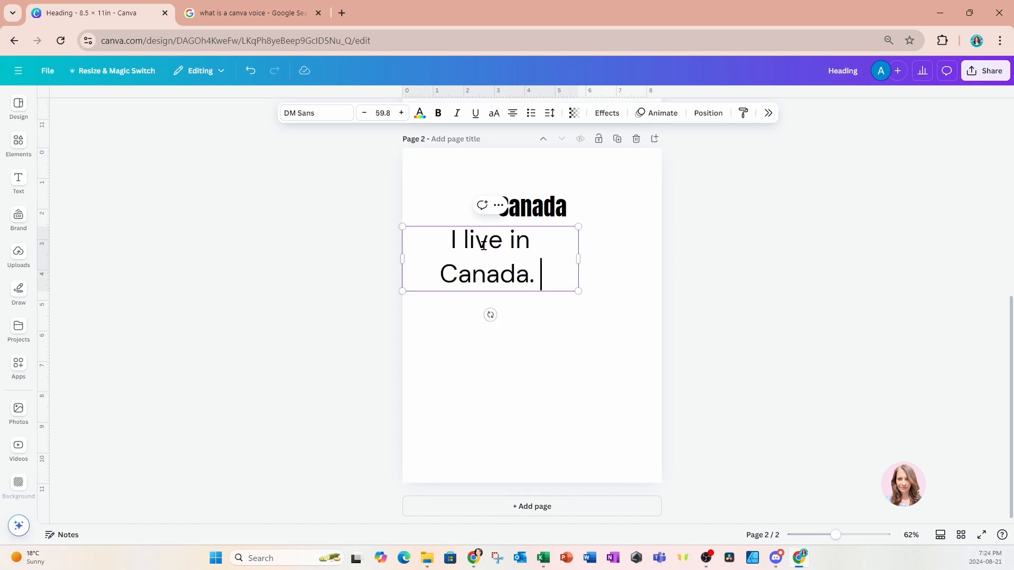
text(Specifically)
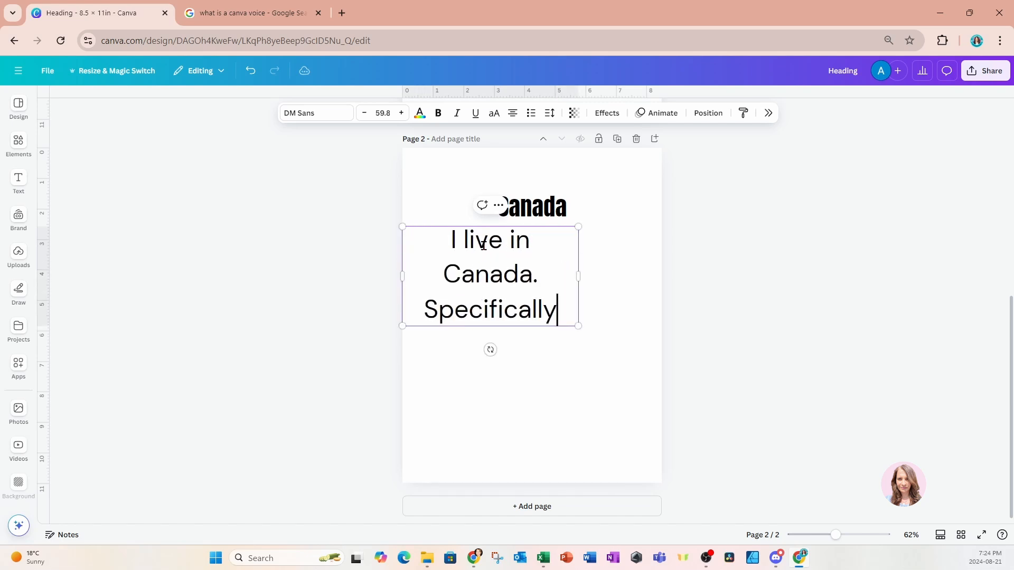
text( in Ontario)
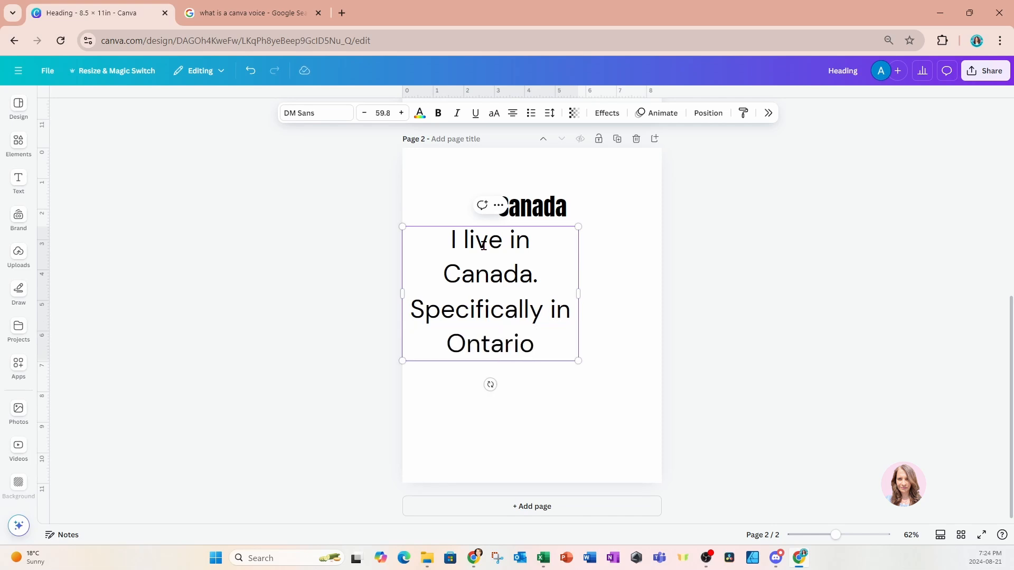
Step: Continue the body text on page 2 with ". Canada has long winters and short summers."
text(. )
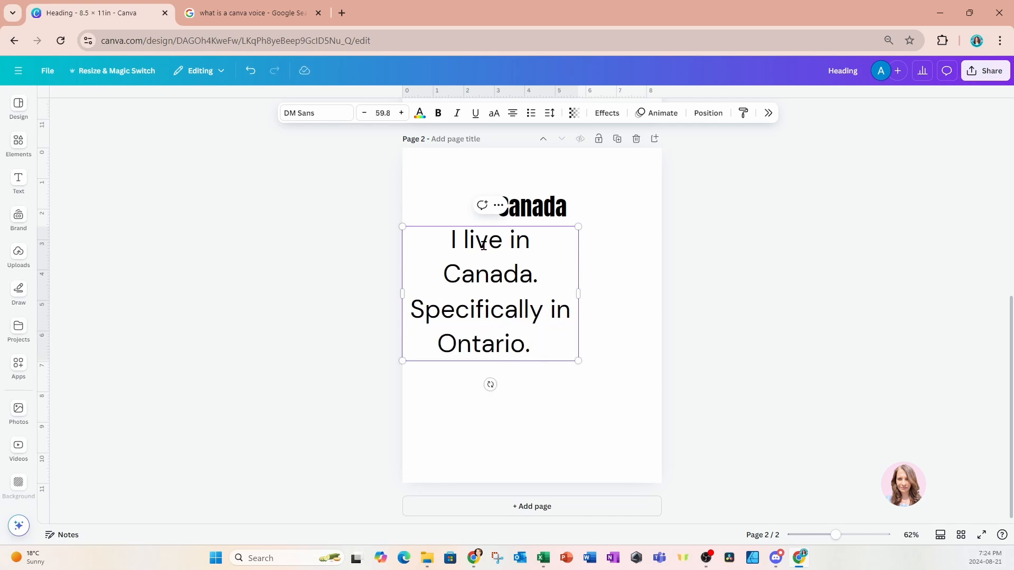
text( Canah)
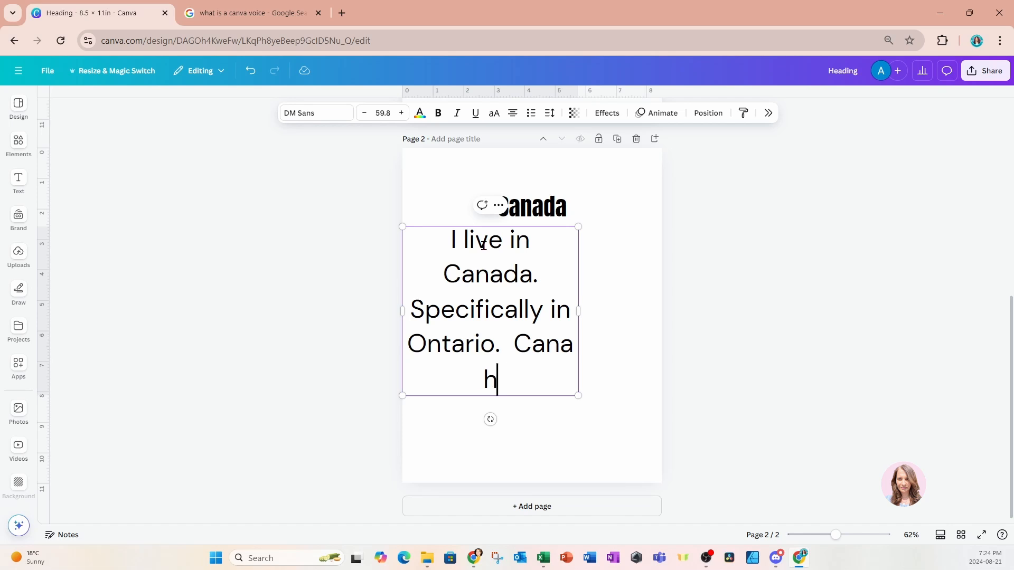
key(BackSpace)
text(da has )
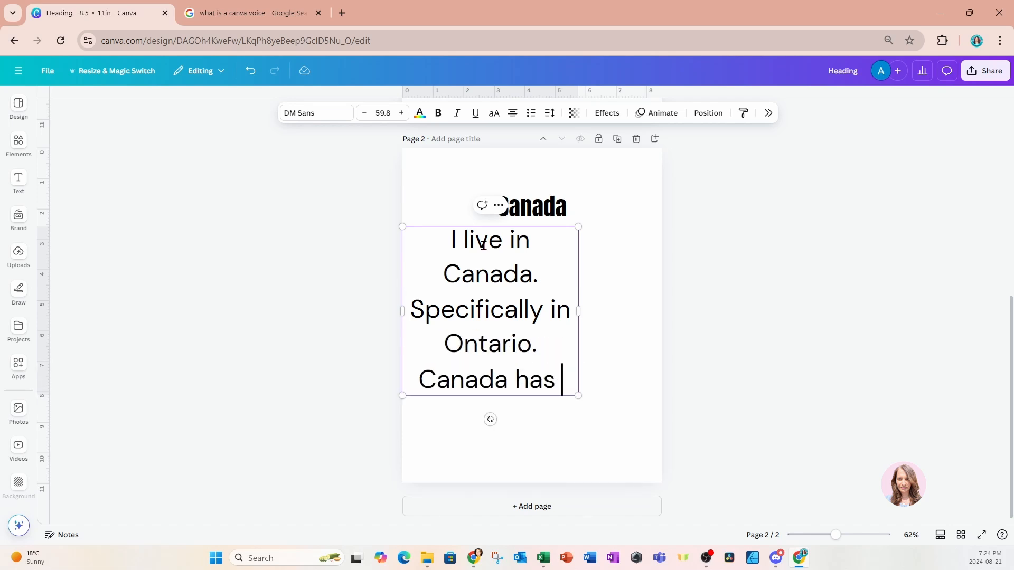
text(long wint)
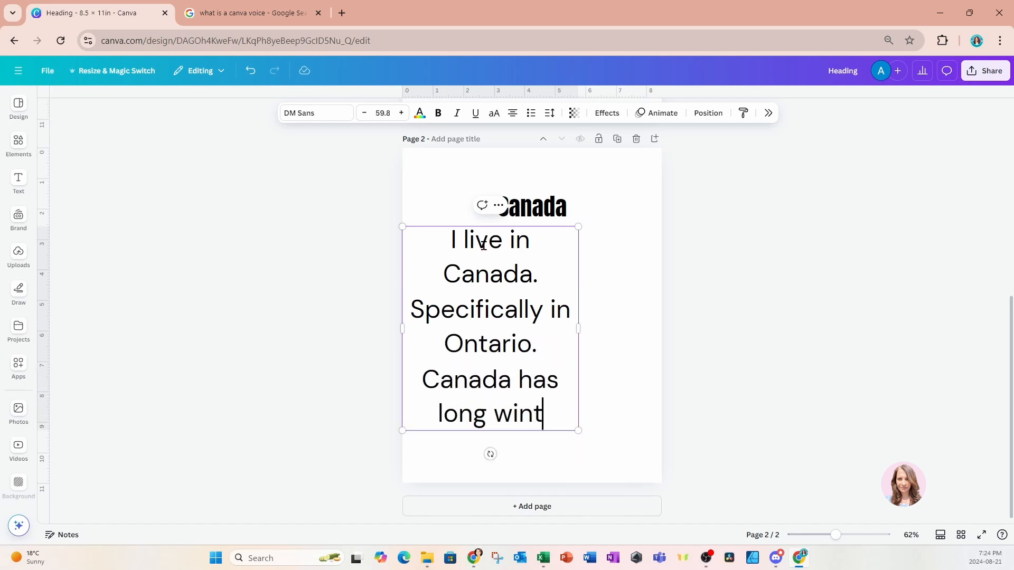
text(ers and short)
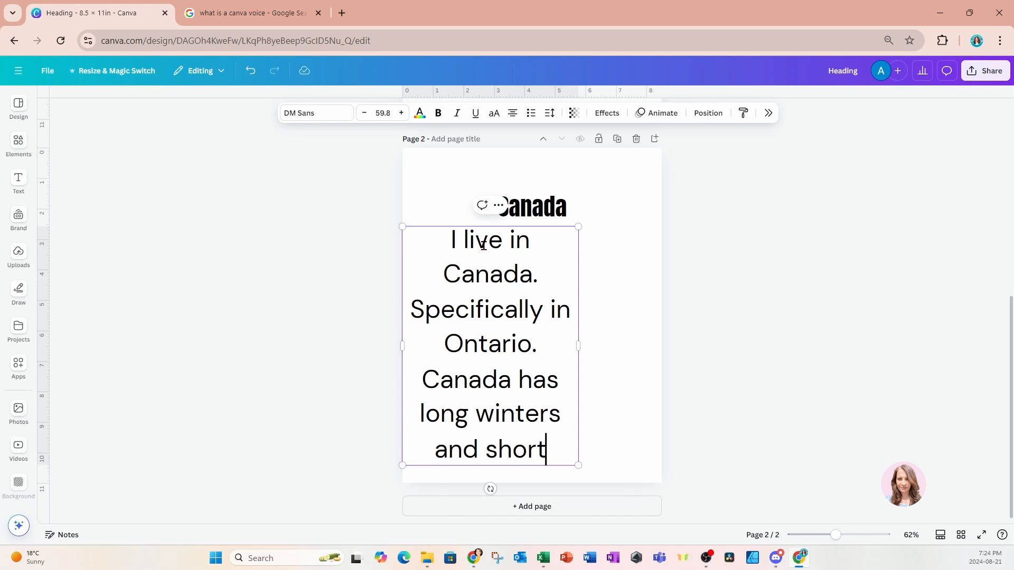
text( summers.)
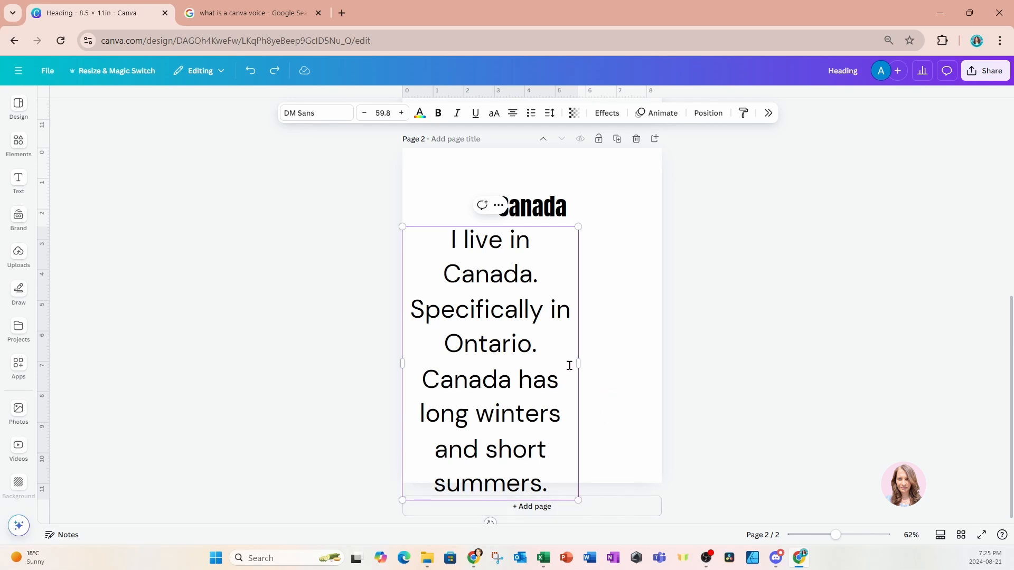
Step: Widen the body text box to nearly the full page width and set its font size to 21
drag(580, 361, 659, 363)
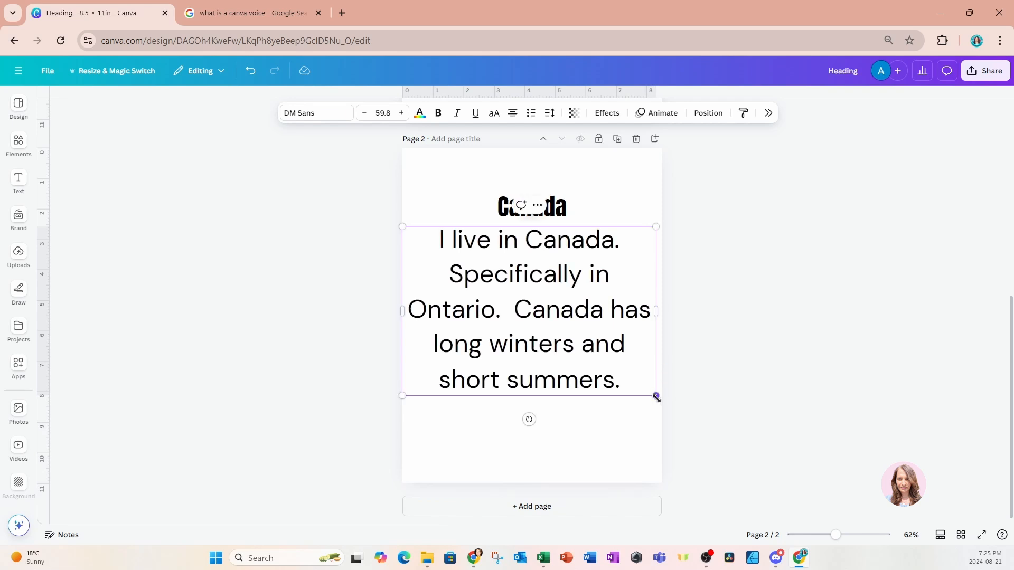
click(383, 113)
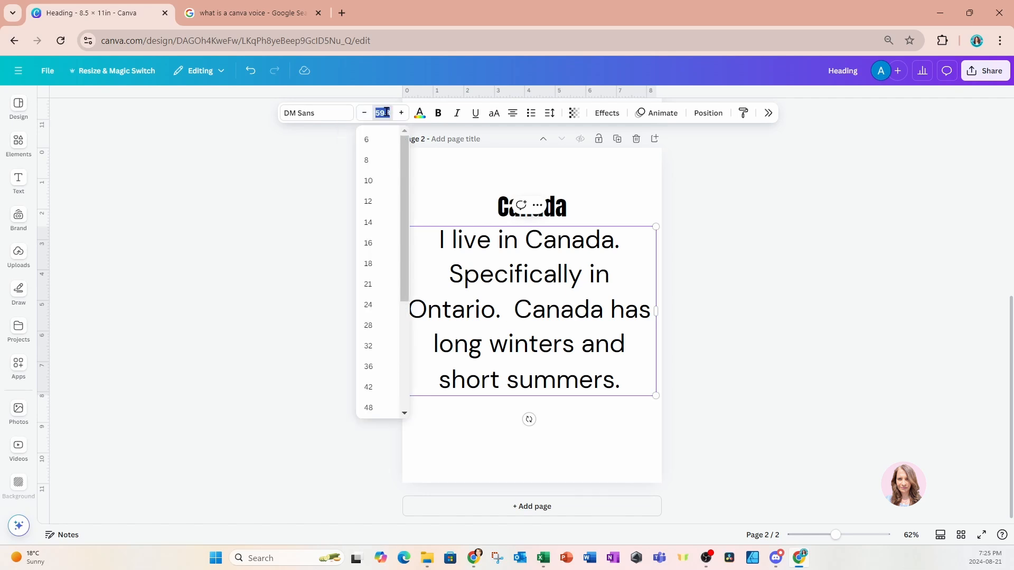
click(371, 285)
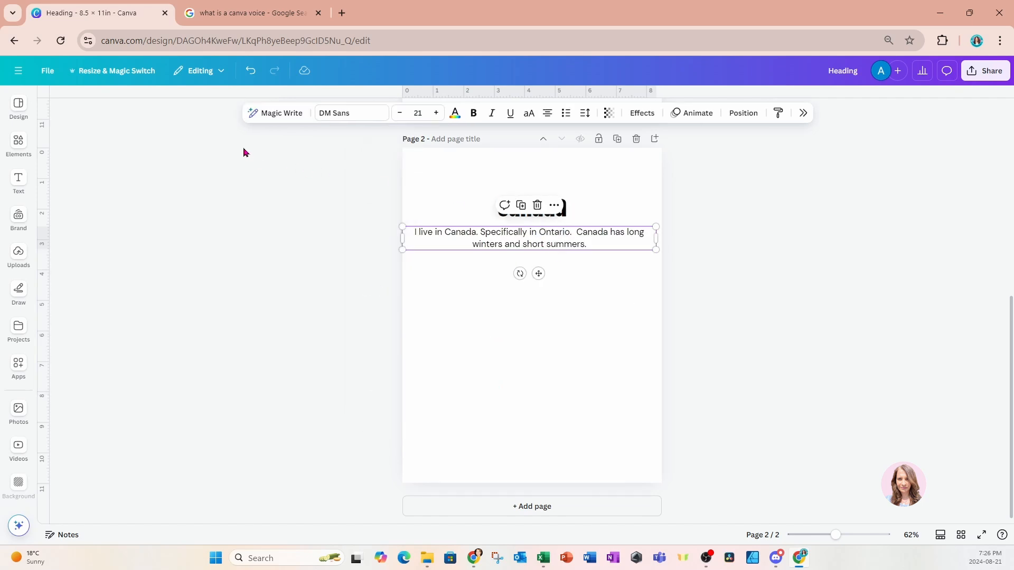
Step: Generate a continuation of the body text with Magic Write's Continue writing option and add it below the original
click(272, 114)
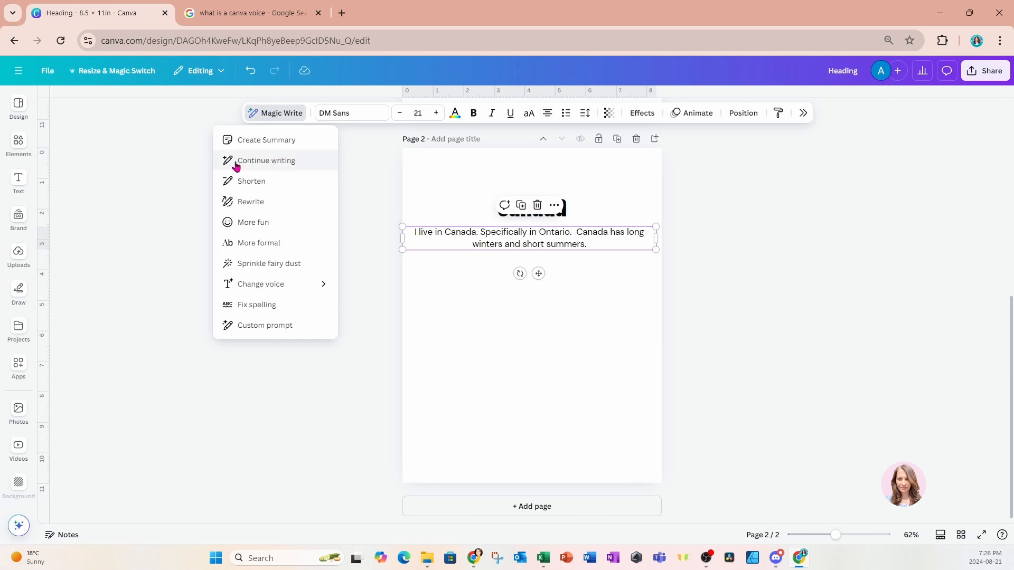
click(283, 165)
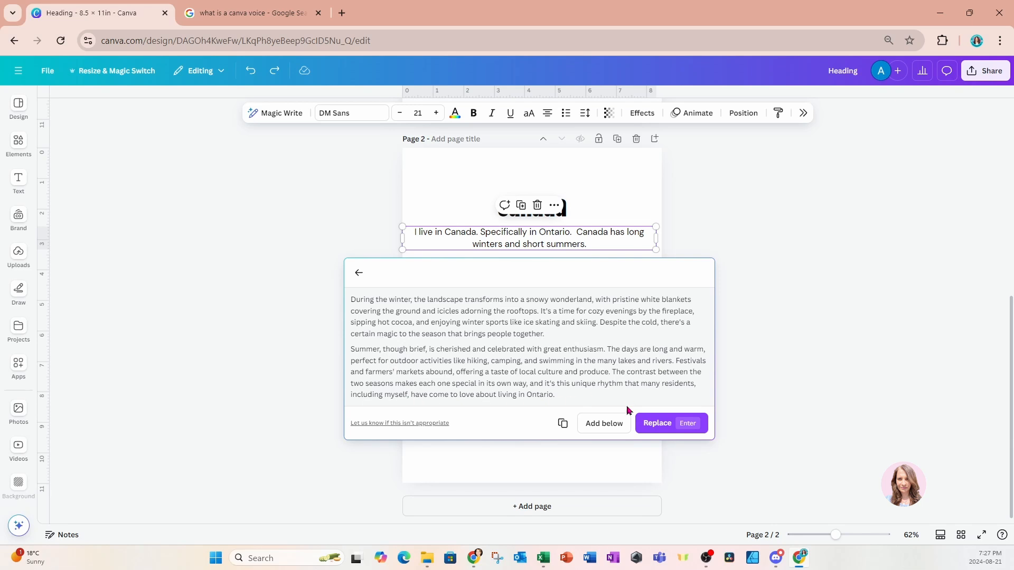
click(603, 426)
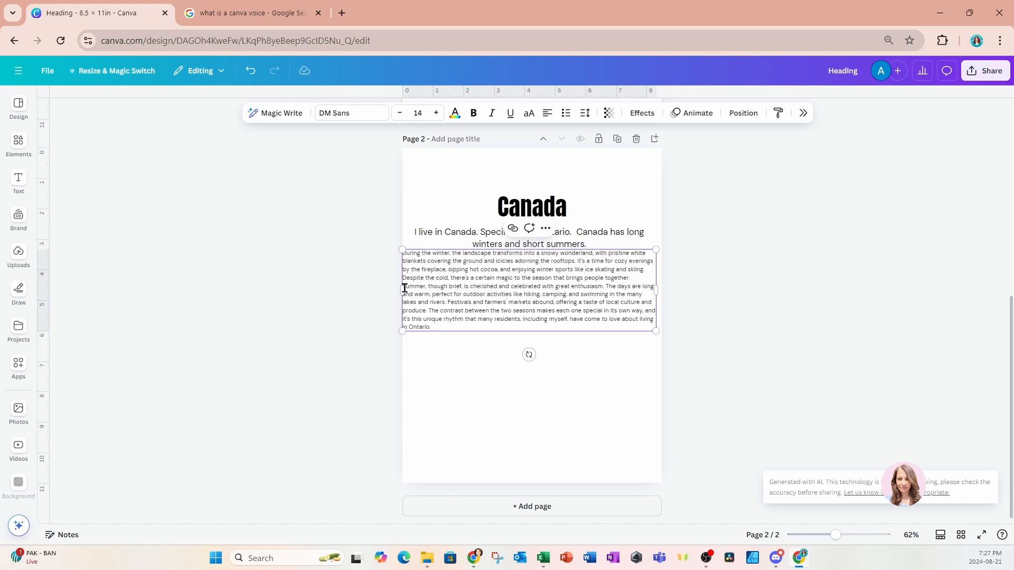
Step: Narrow the generated text box on both sides so it sits inside the page edges, and set its font size to 21
drag(399, 293, 414, 291)
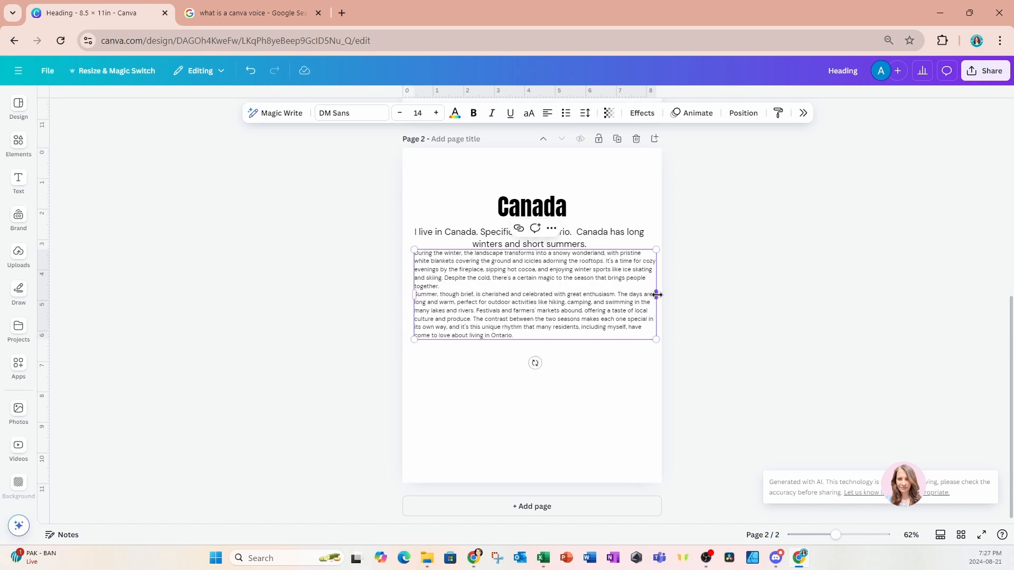
drag(656, 294, 640, 295)
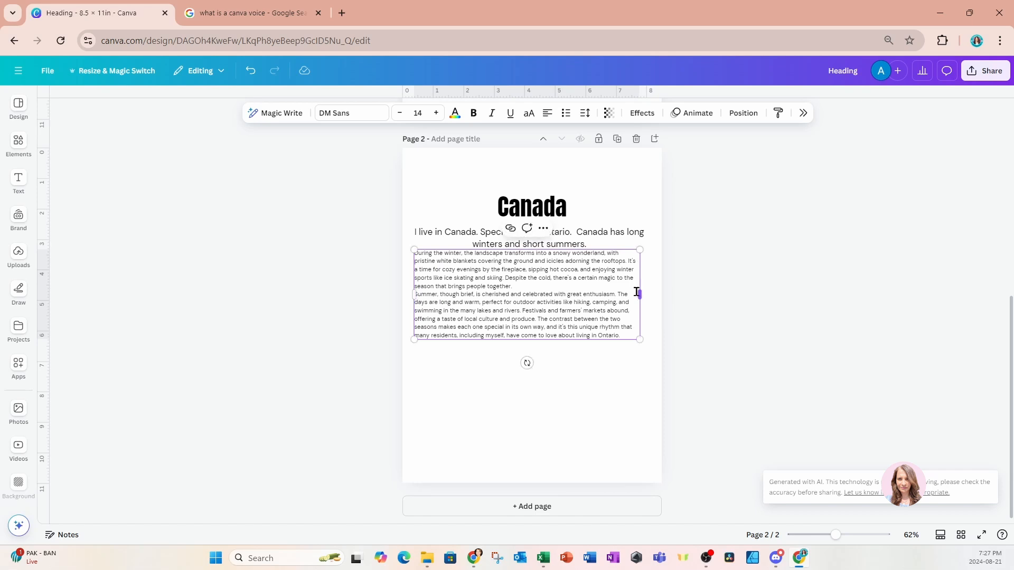
click(424, 112)
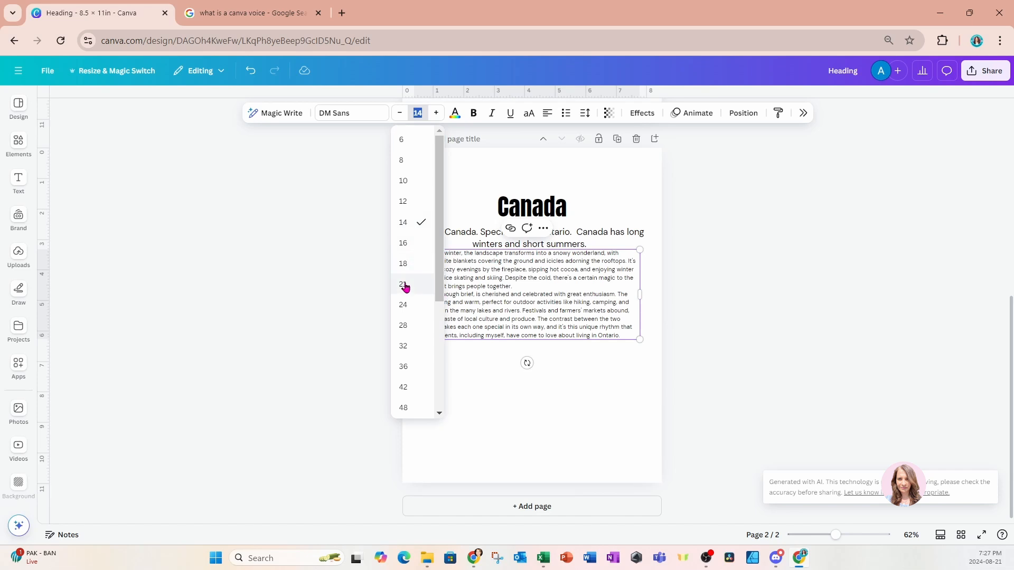
click(404, 285)
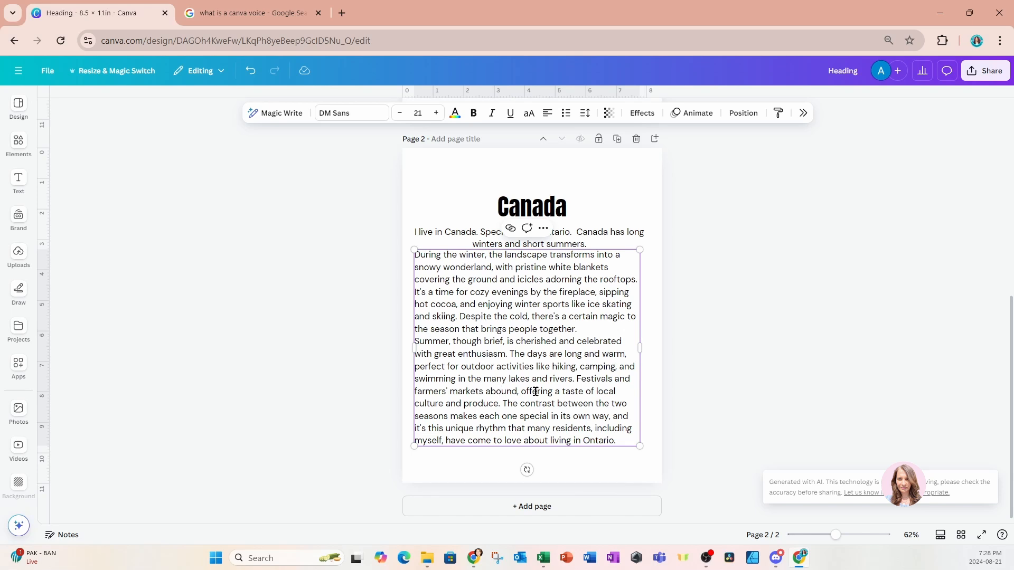
Step: Rewrite the generated winter and summer text with Magic Write's More fun option and add the result below
click(273, 119)
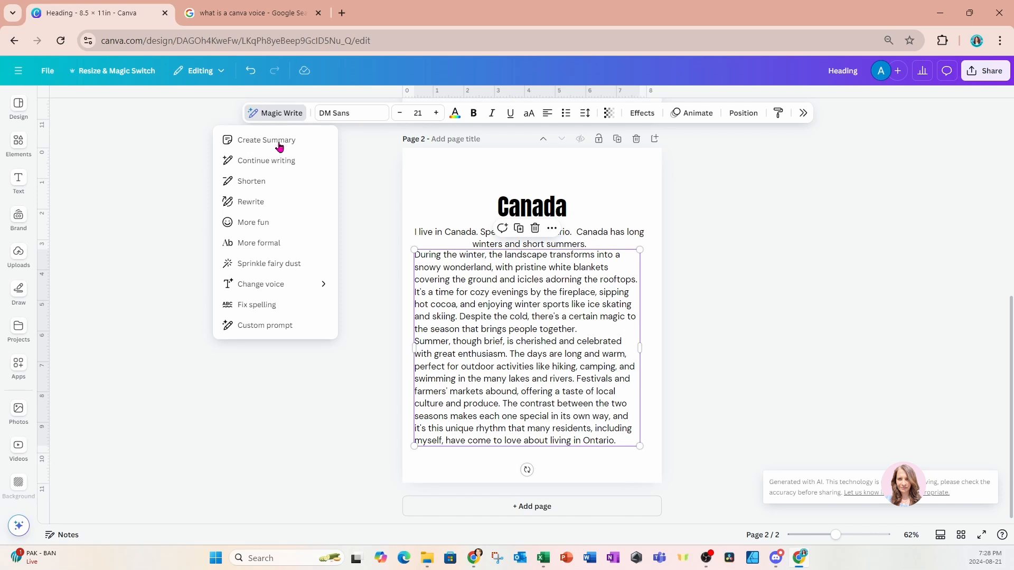
click(260, 225)
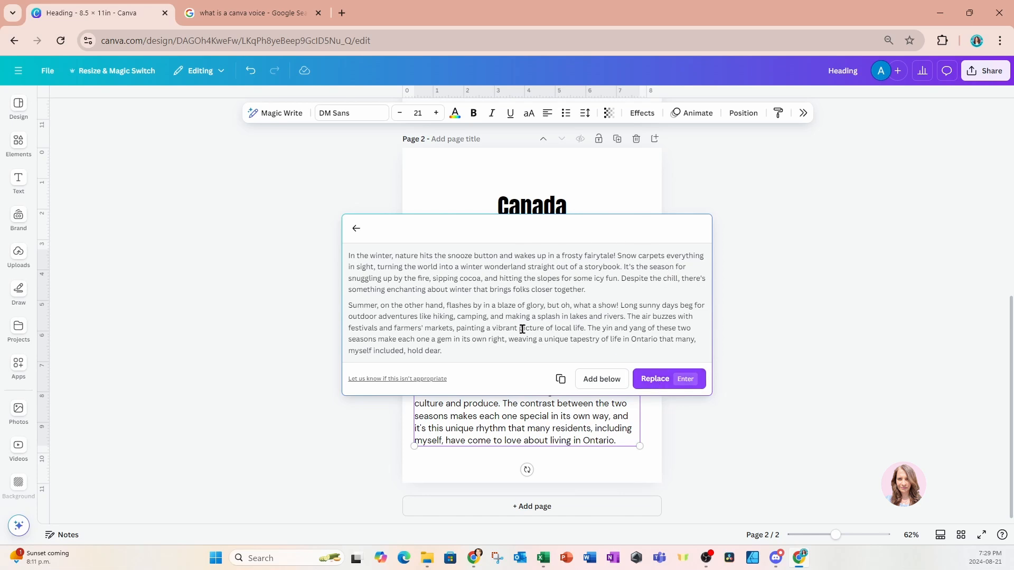
click(590, 380)
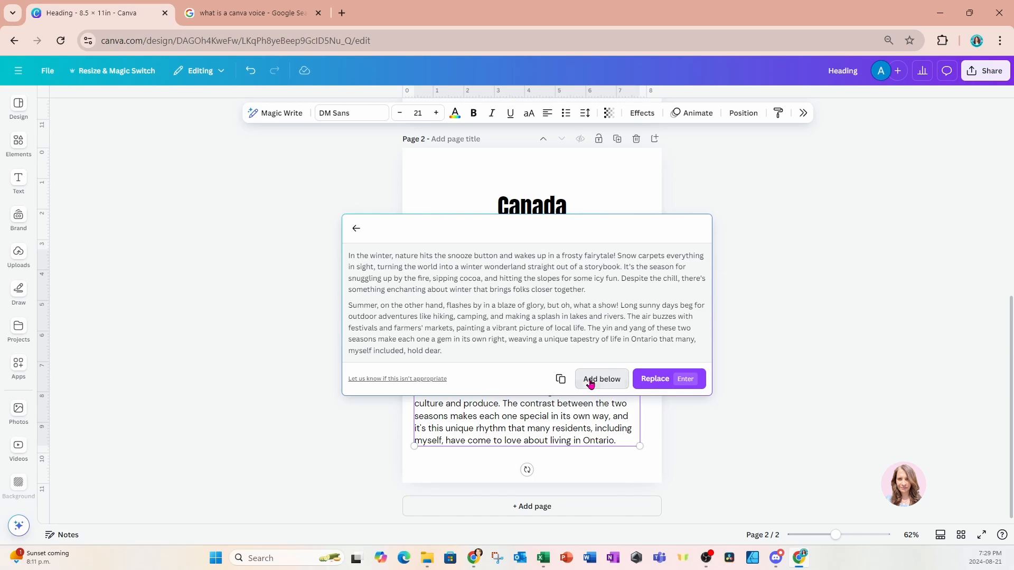
Step: Add a third page and move the More fun version of the text onto it
click(549, 508)
scroll(550, 455, up, 4)
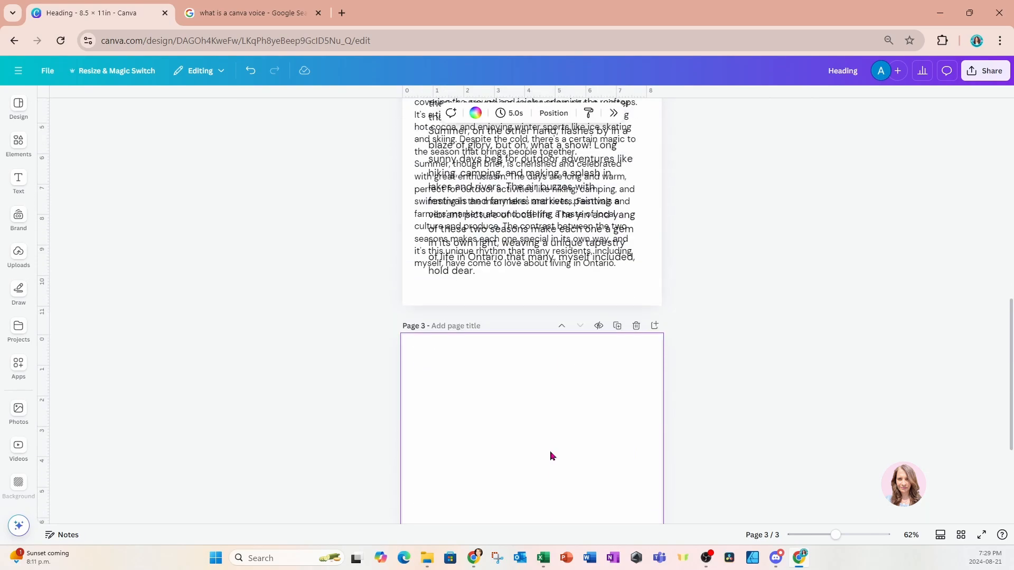
drag(550, 187, 546, 542)
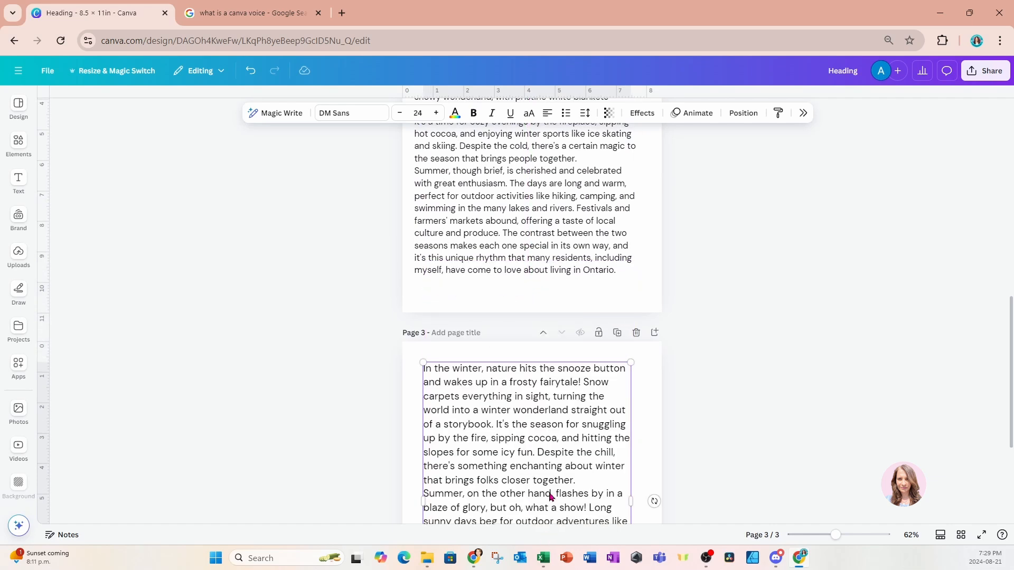
Step: Examine the Magic Write options for the "Canada" heading on page 1 and the text styles available for adding text
scroll(549, 495, up, 5)
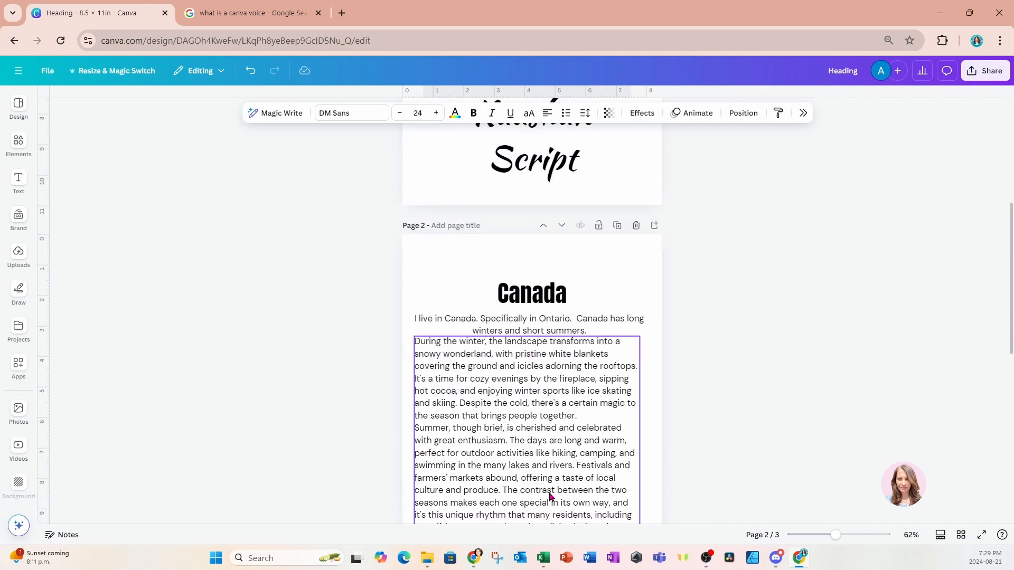
scroll(550, 495, up, 5)
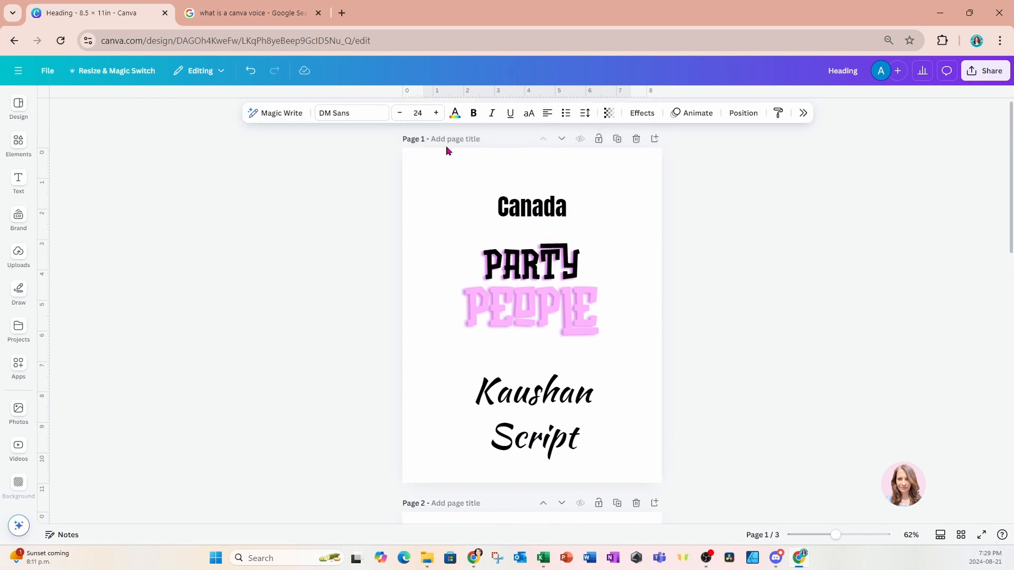
click(269, 114)
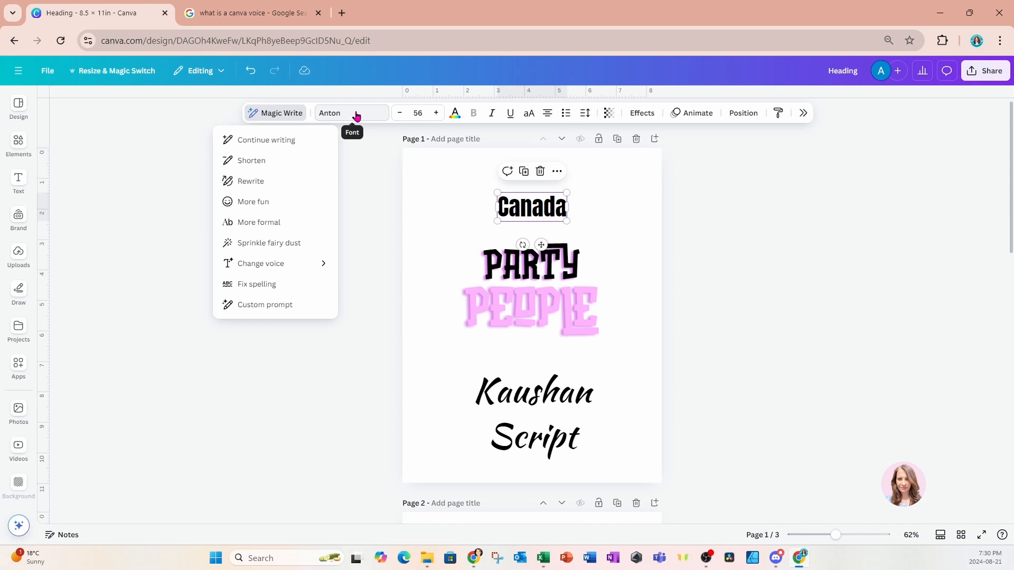
click(19, 184)
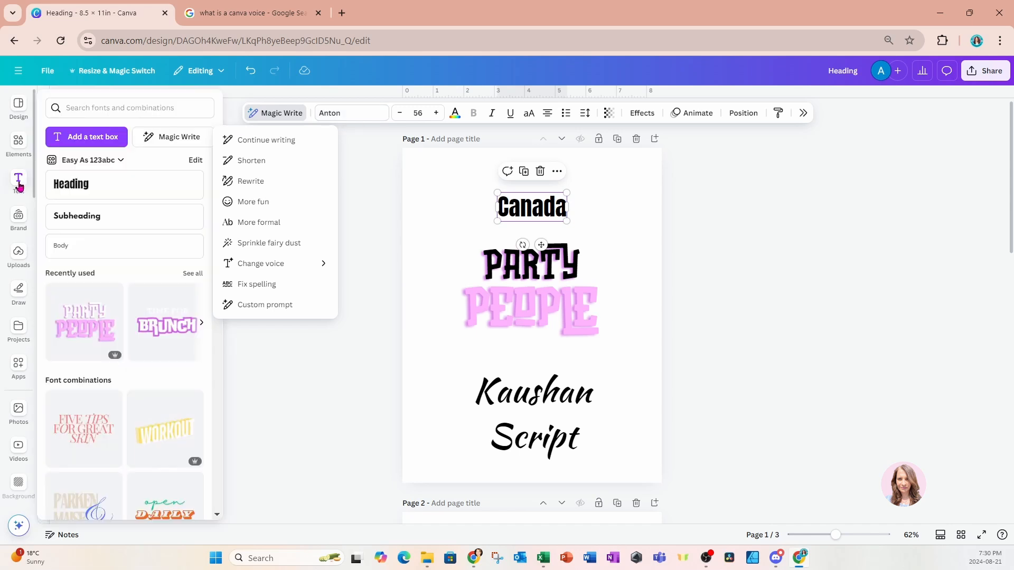
click(19, 184)
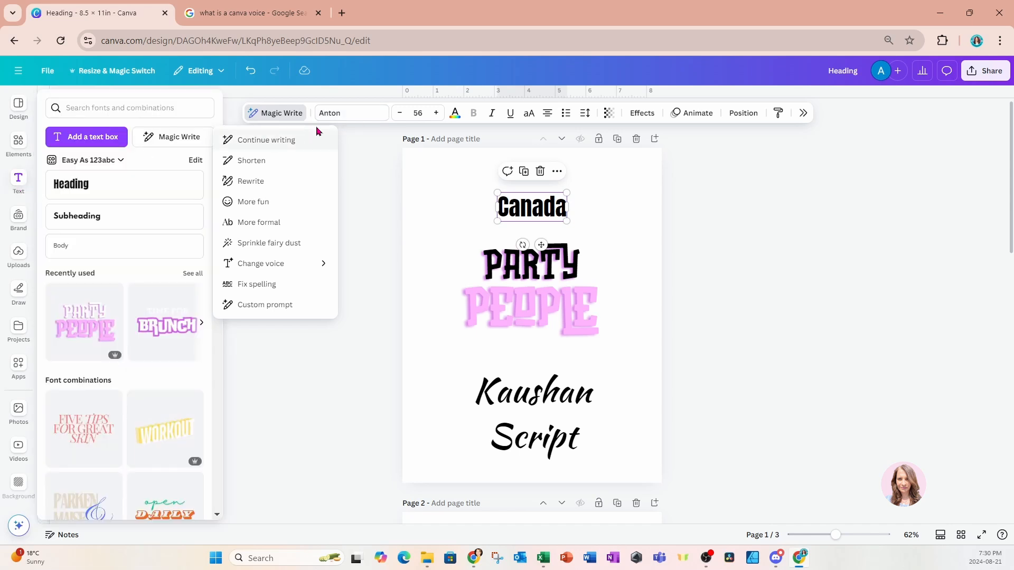
Step: Examine the font list for the "Canada" heading, including the search suggestions and the language and price filters, and close it
click(346, 115)
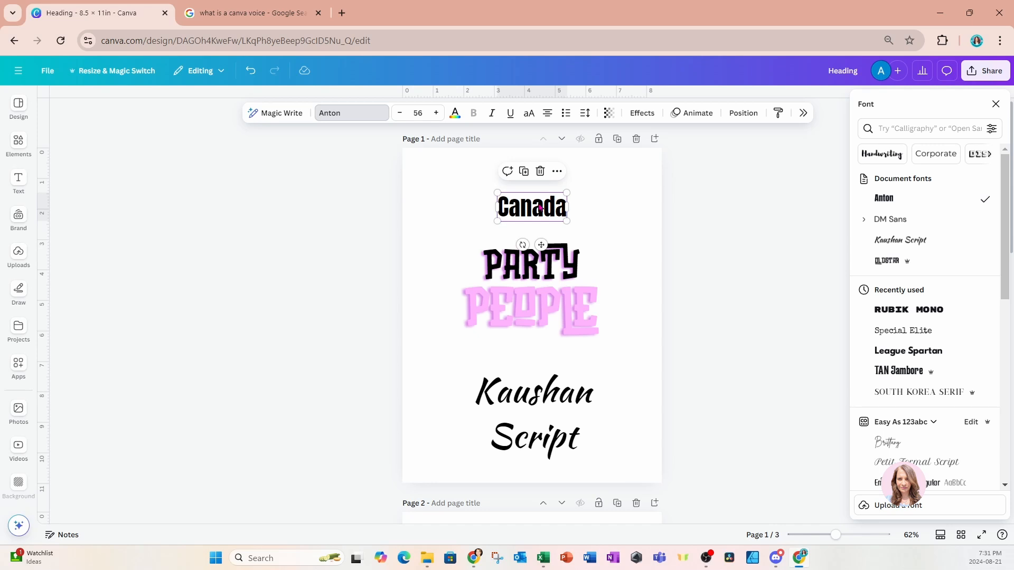
click(18, 103)
click(14, 181)
click(928, 123)
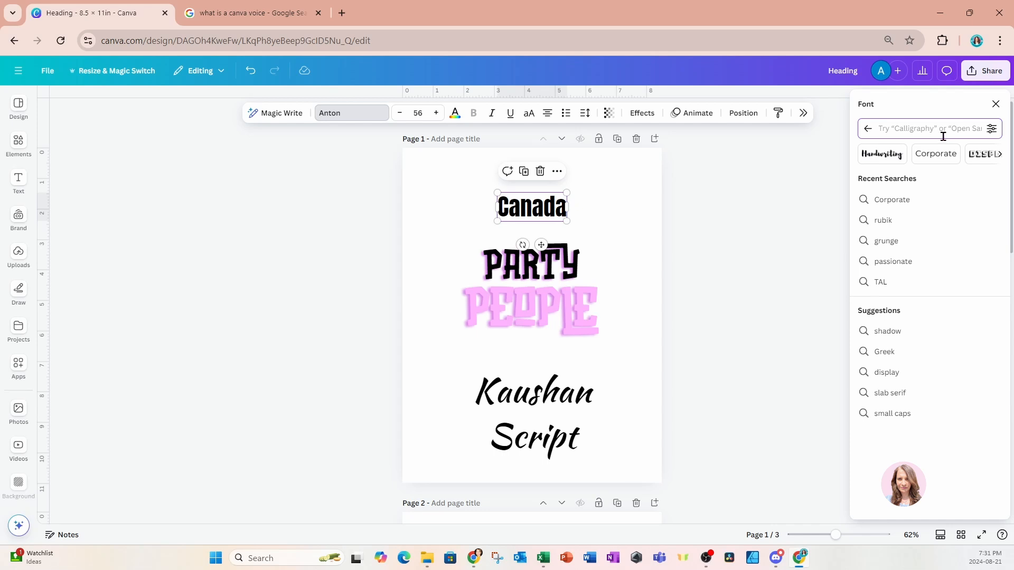
click(992, 129)
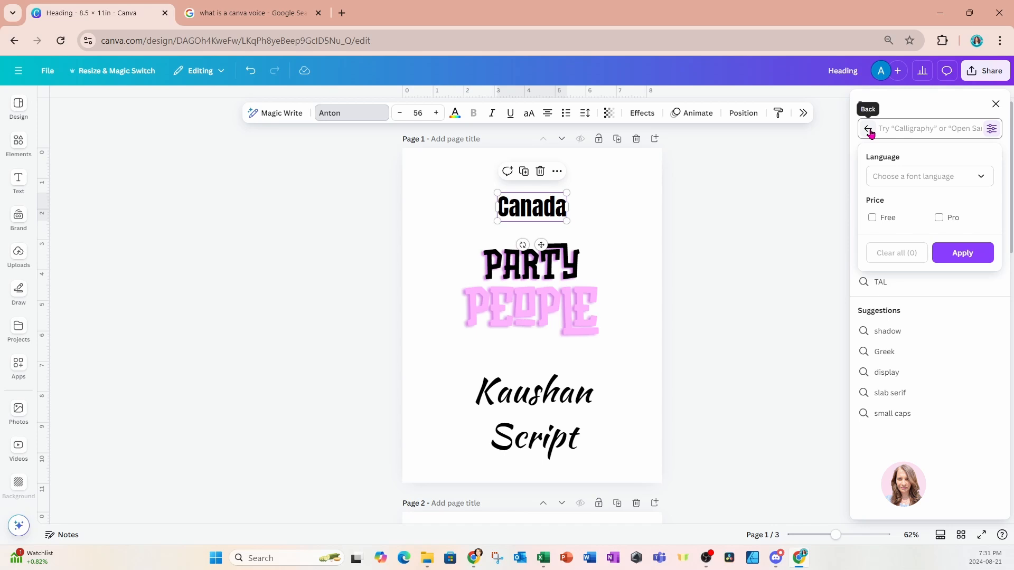
click(996, 104)
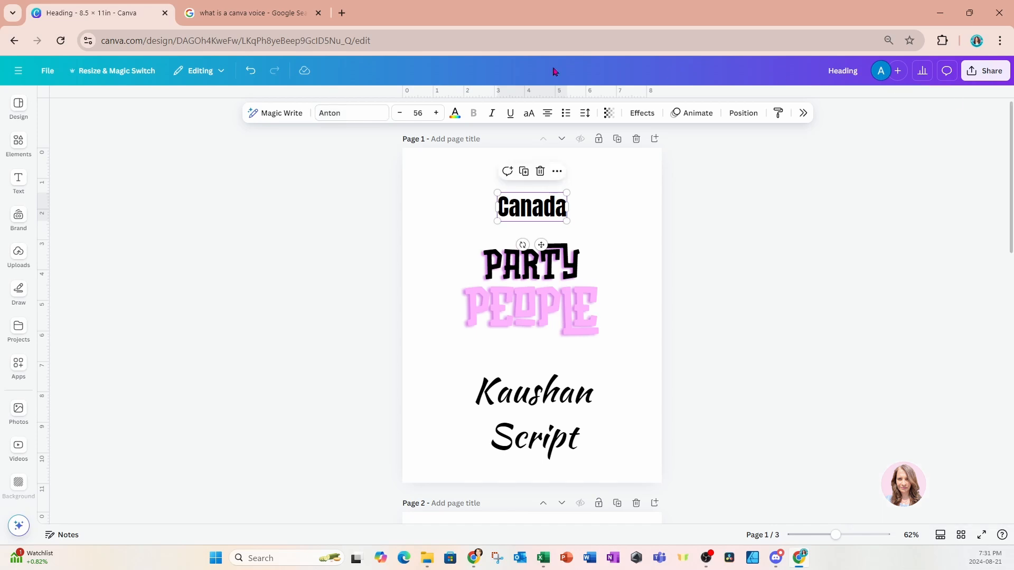
Step: Reopen the font list for the "Canada" heading, browse the Corporate fonts, and return to the full list
click(359, 115)
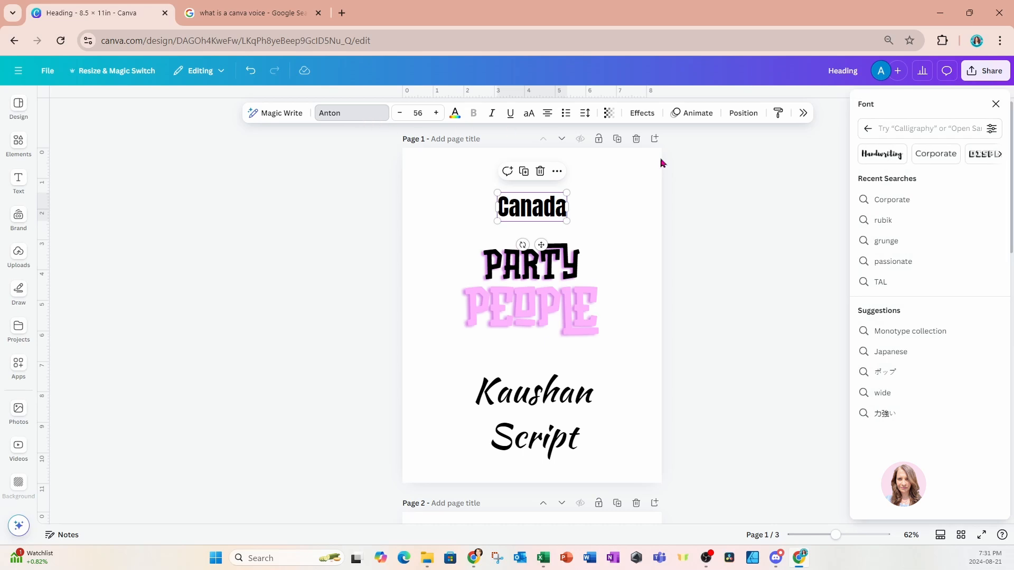
click(868, 132)
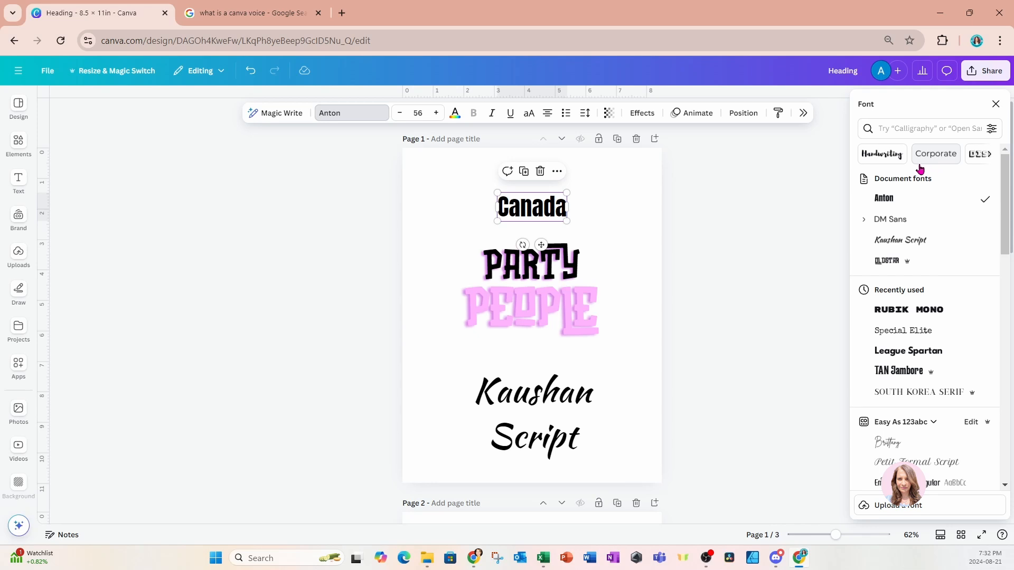
click(928, 158)
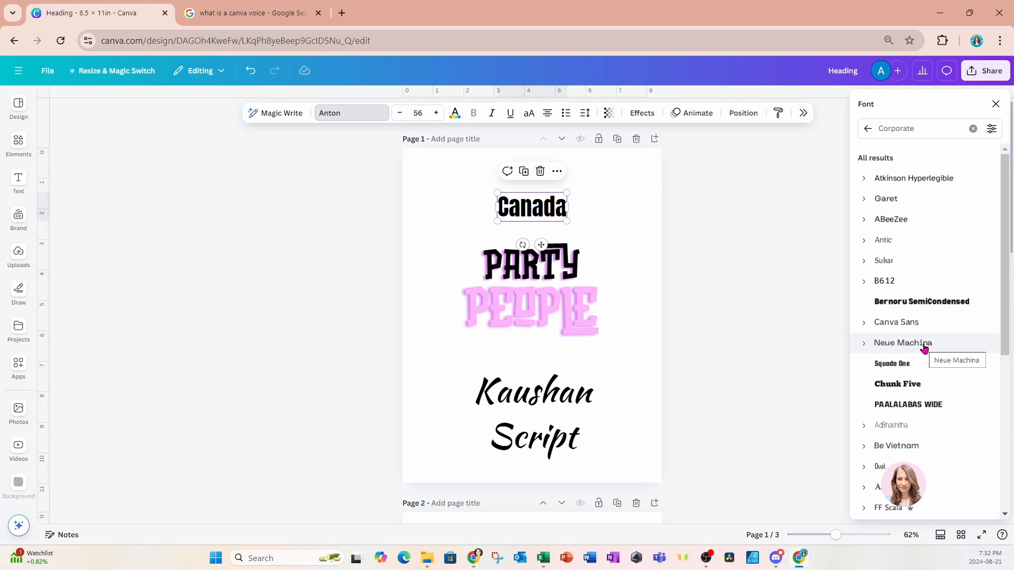
scroll(923, 349, down, 3)
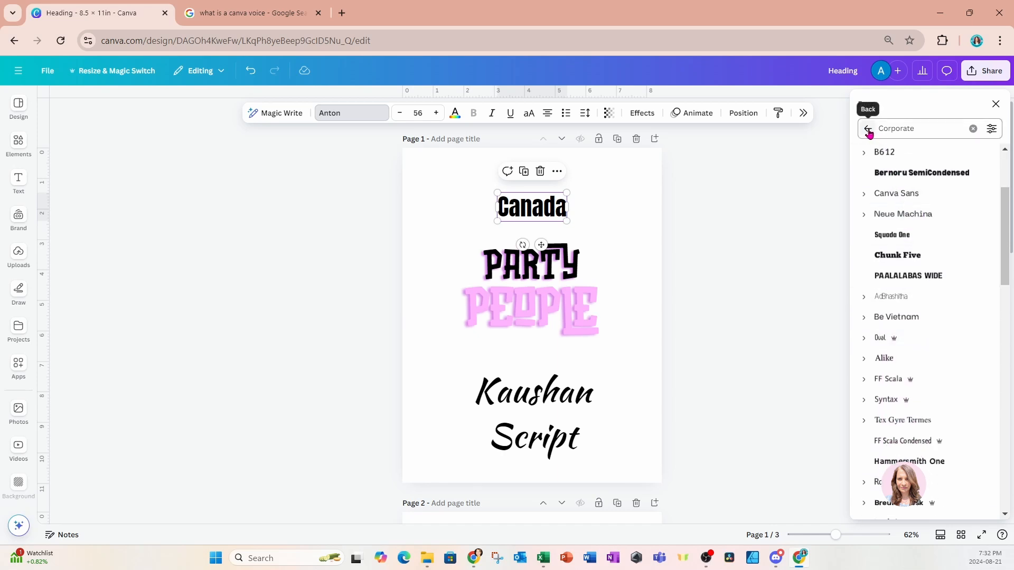
click(868, 132)
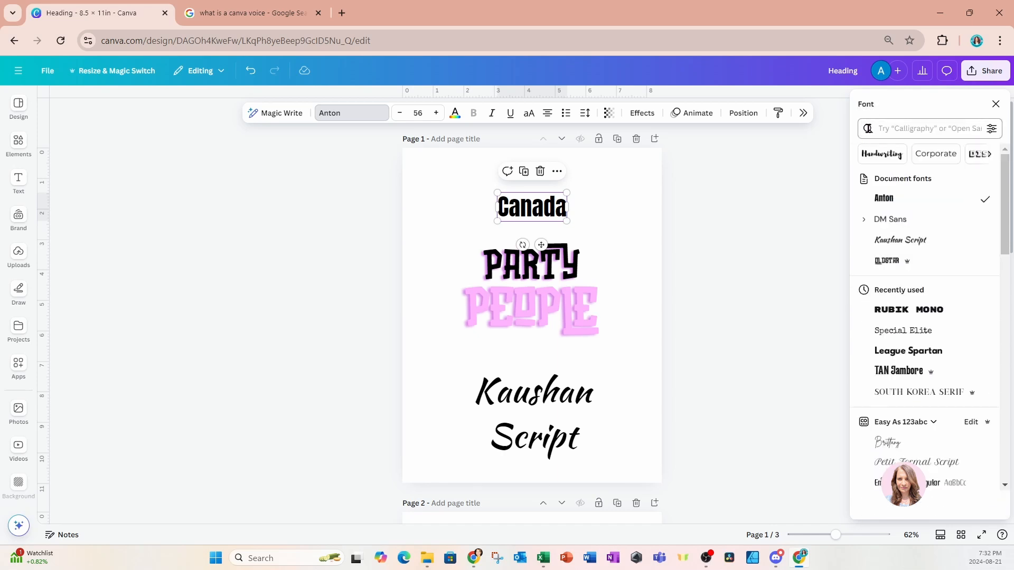
Step: Examine the Handwriting fonts and the Brand Kits selectable in the font list, without switching kits
click(881, 160)
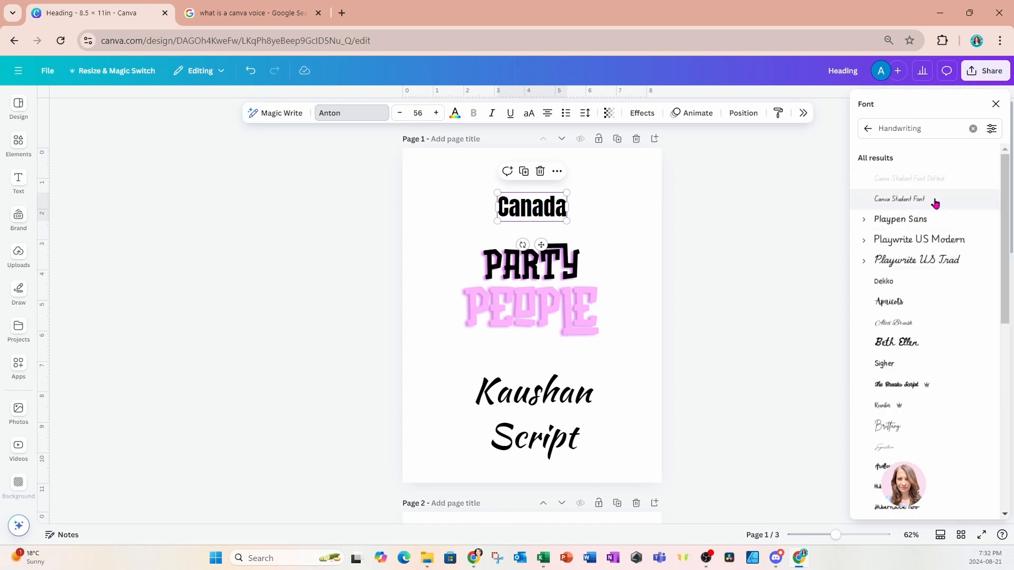
click(868, 129)
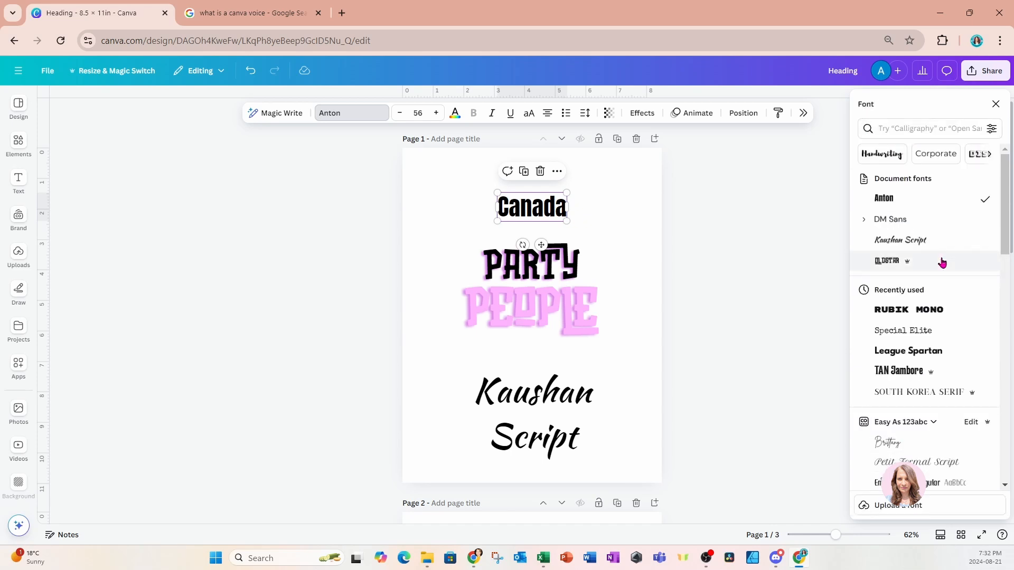
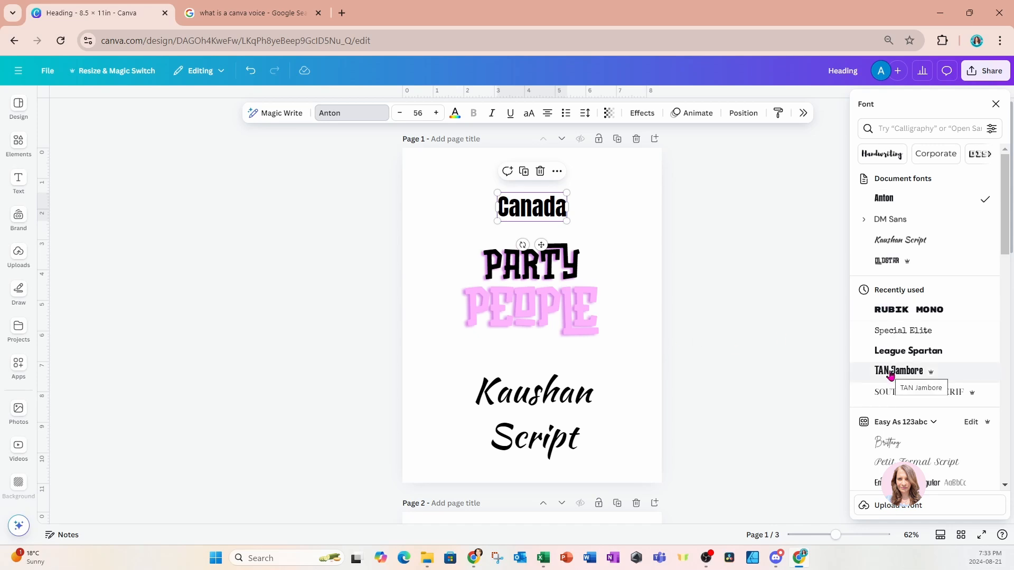
scroll(890, 374, down, 3)
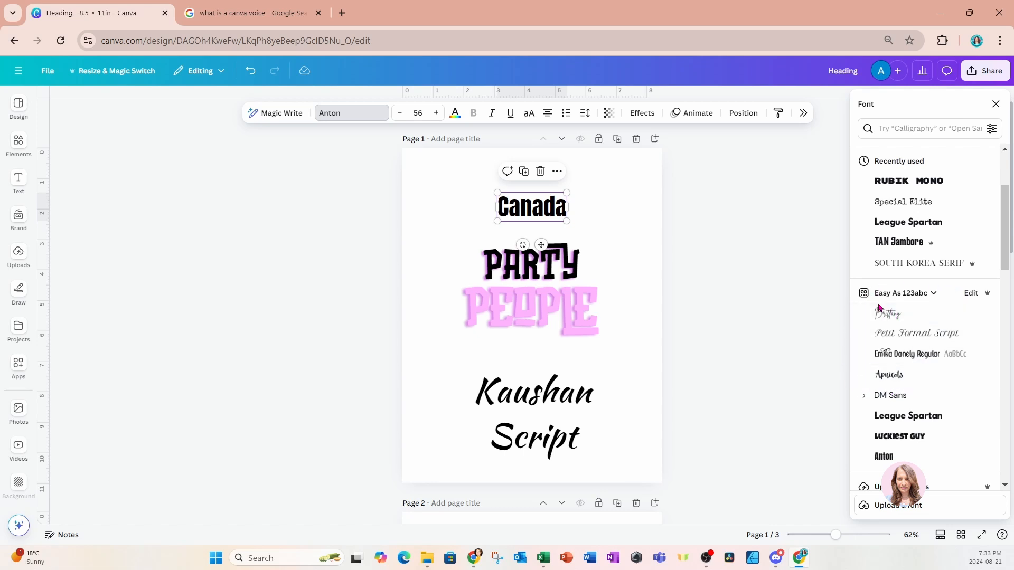
click(933, 294)
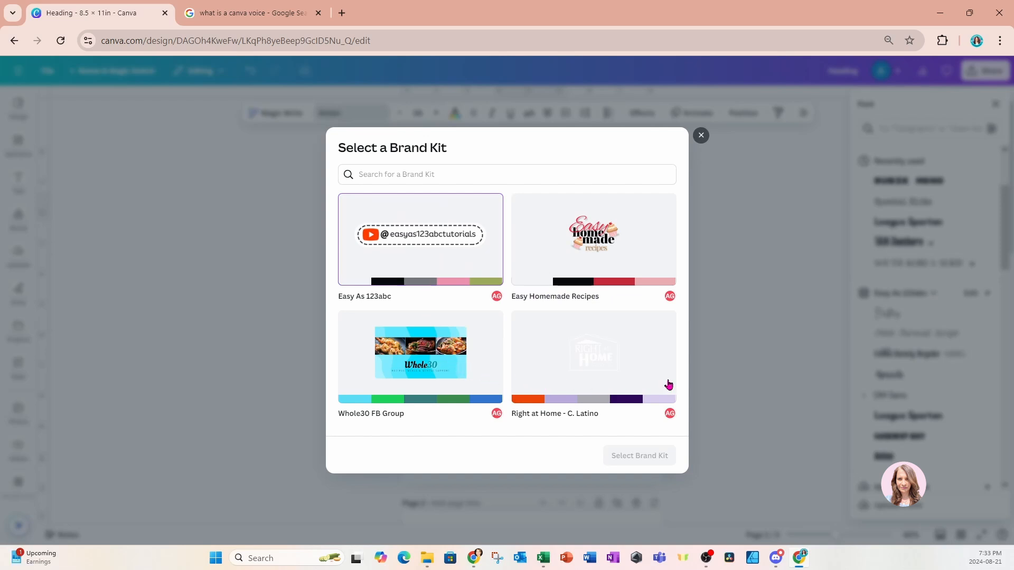
click(701, 136)
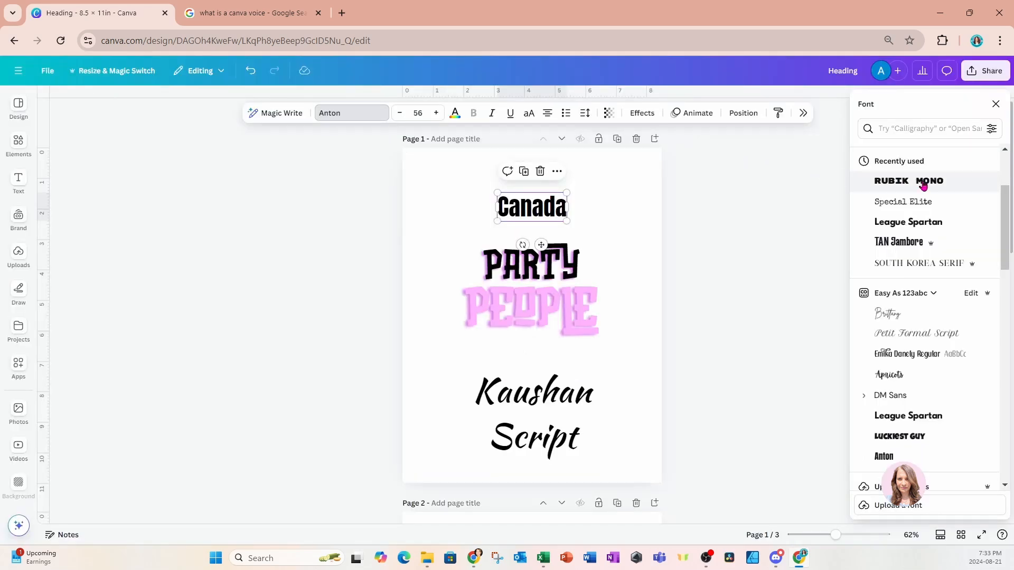
Step: Browse the full font list through the Brand Kit, uploaded and popular fonts
scroll(930, 307, down, 3)
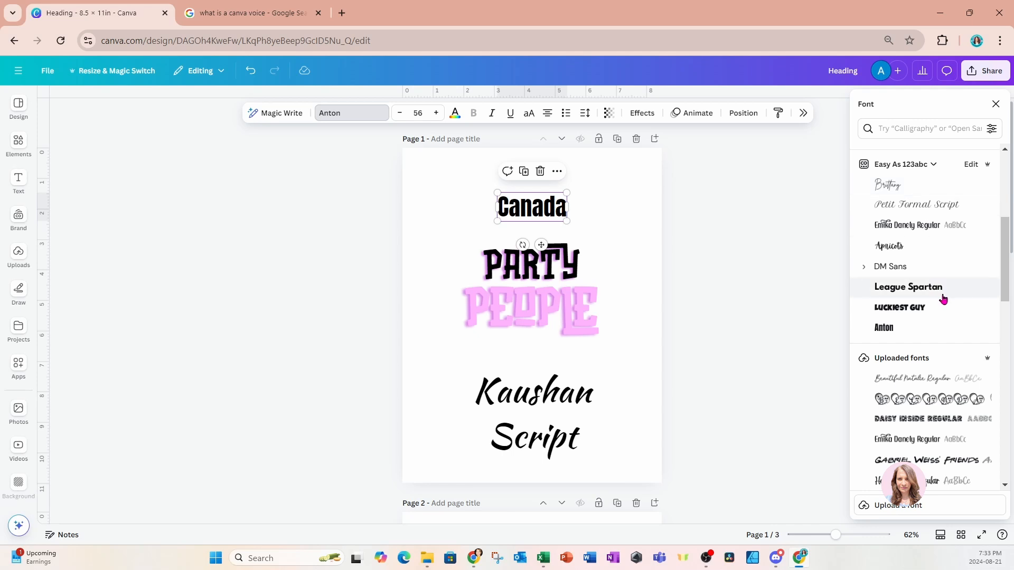
scroll(945, 296, down, 3)
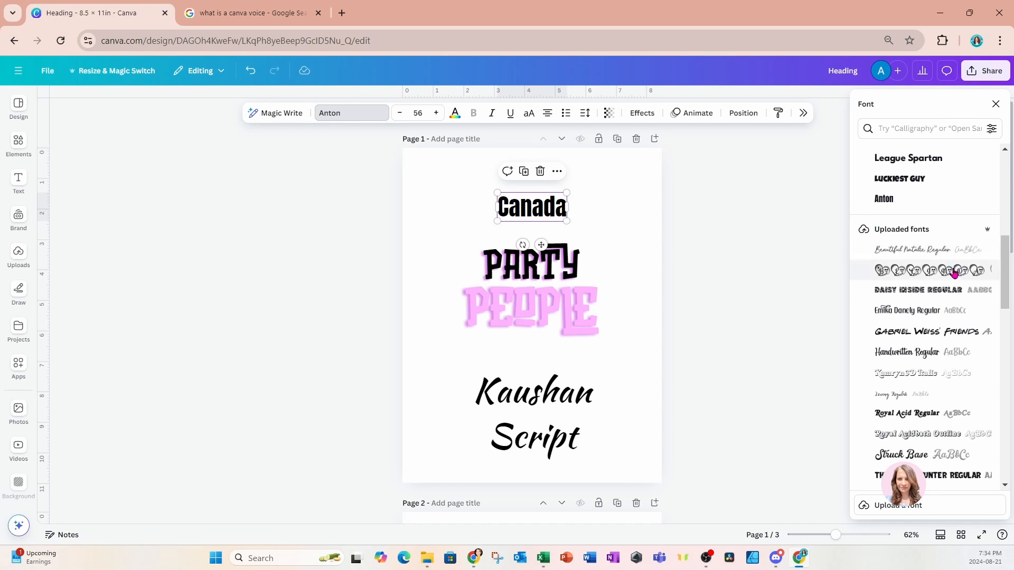
scroll(953, 270, down, 3)
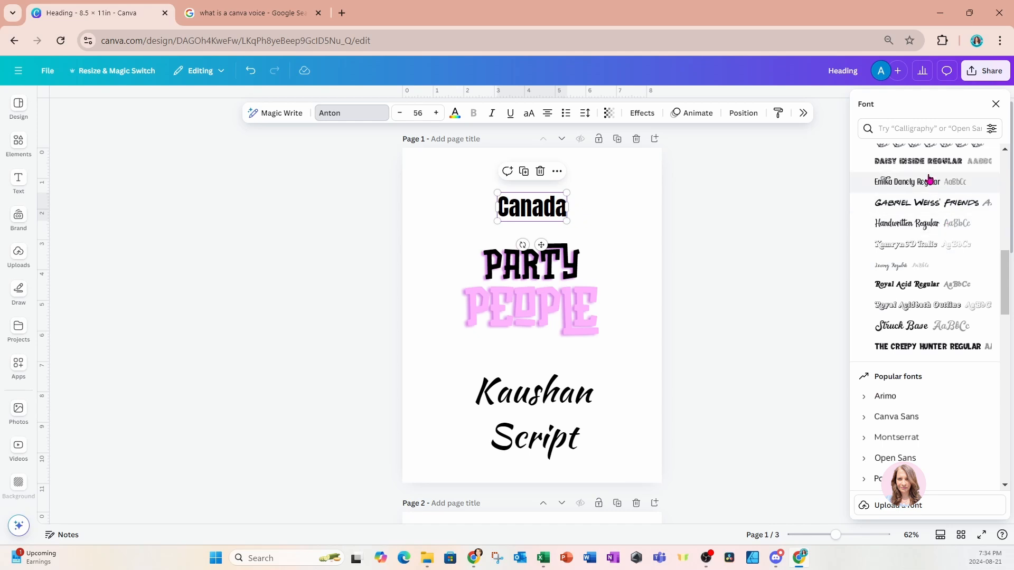
scroll(933, 276, down, 3)
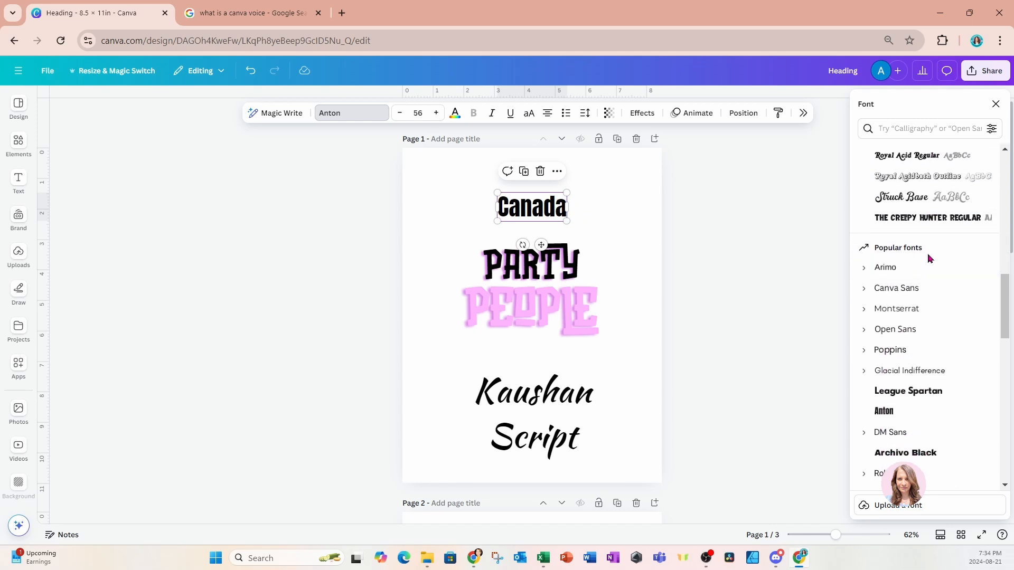
scroll(931, 259, down, 4)
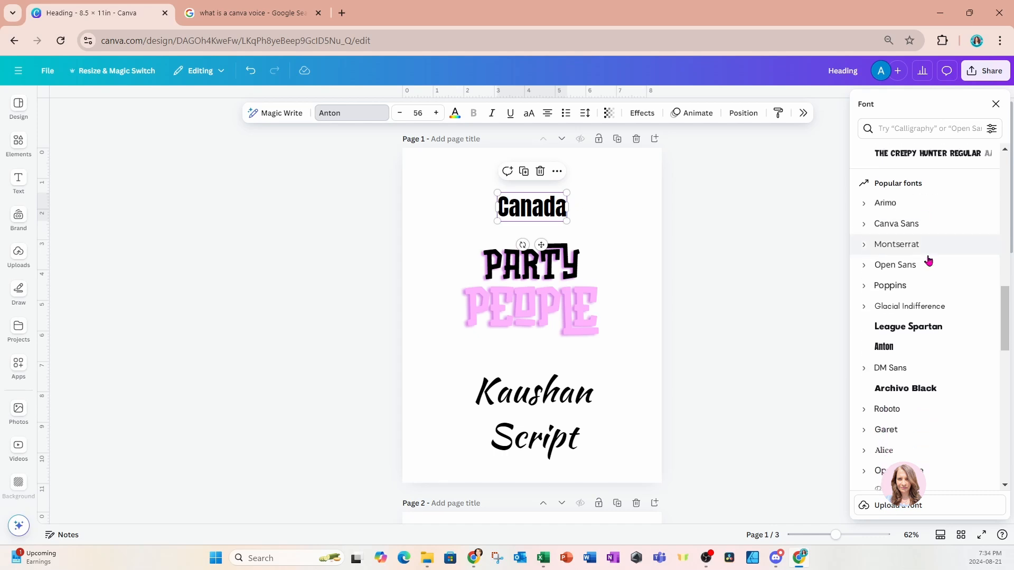
scroll(928, 260, down, 5)
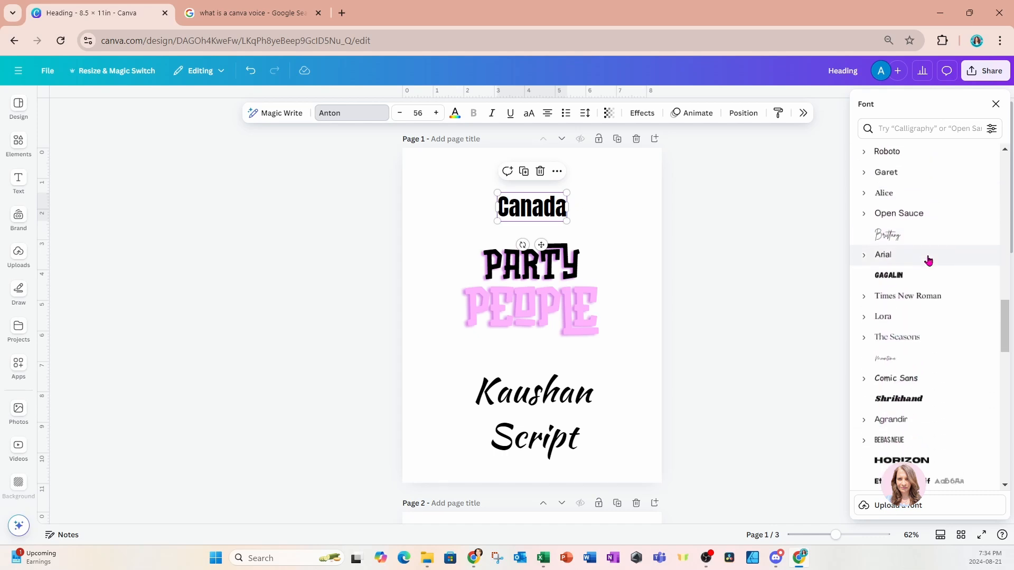
scroll(928, 259, down, 5)
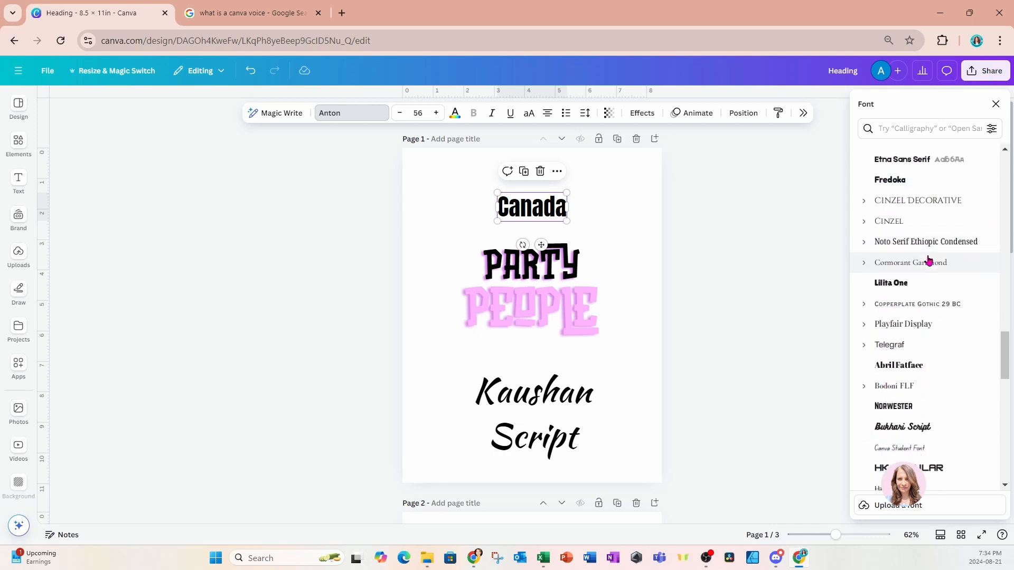
scroll(929, 260, down, 7)
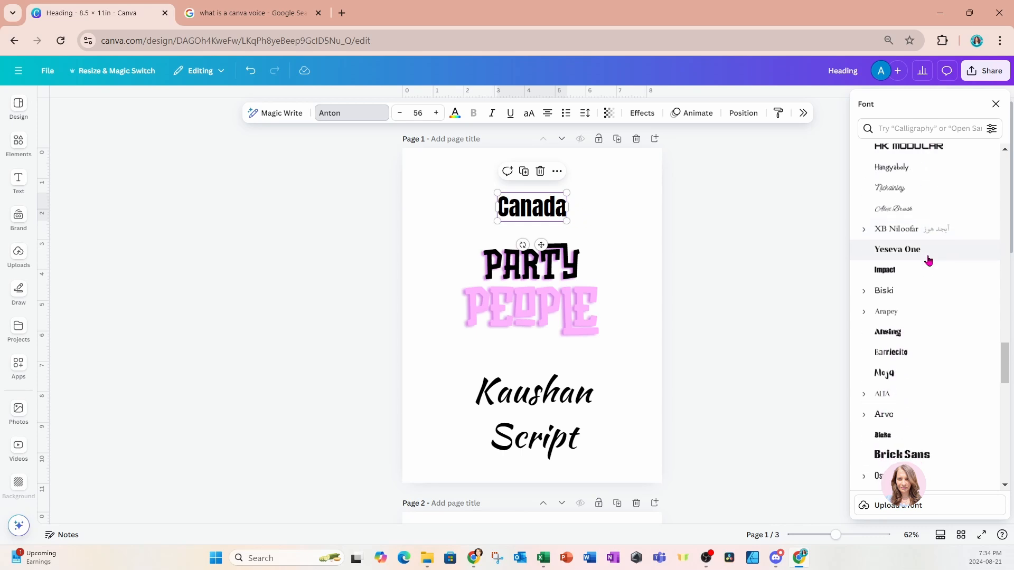
scroll(929, 260, down, 4)
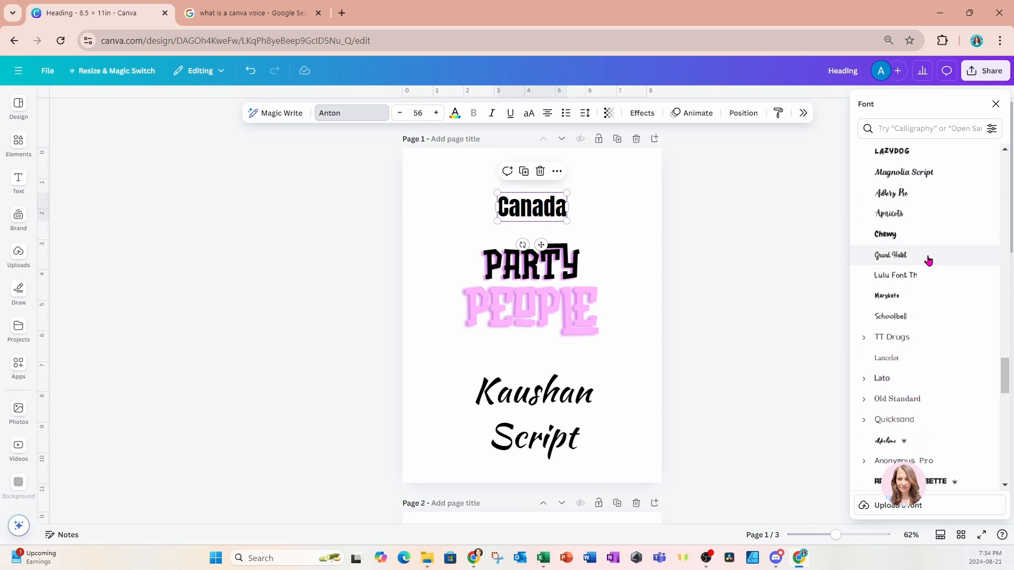
scroll(928, 259, down, 6)
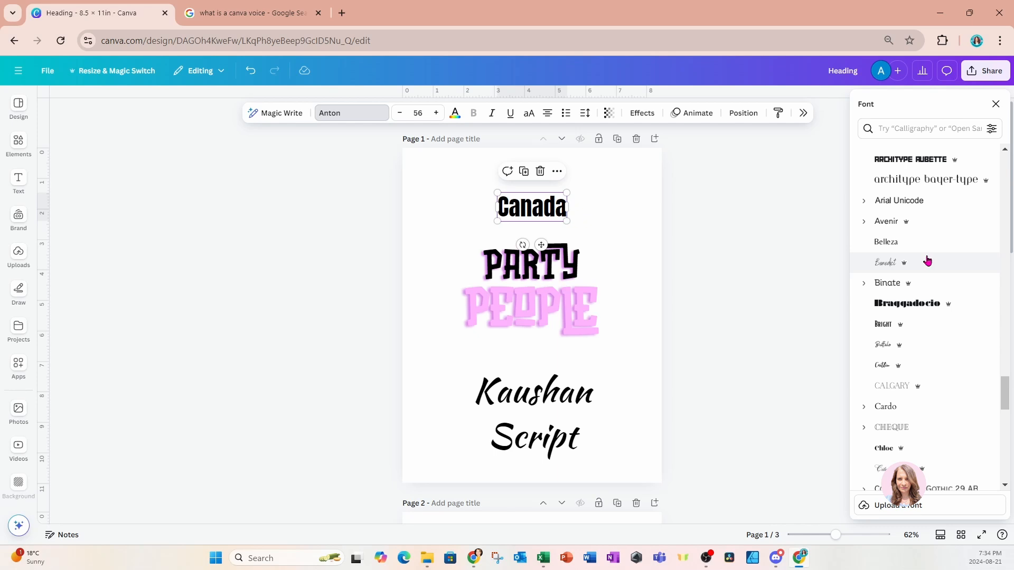
Step: Search the fonts for "calibr" and close the font list without applying a font
click(916, 129)
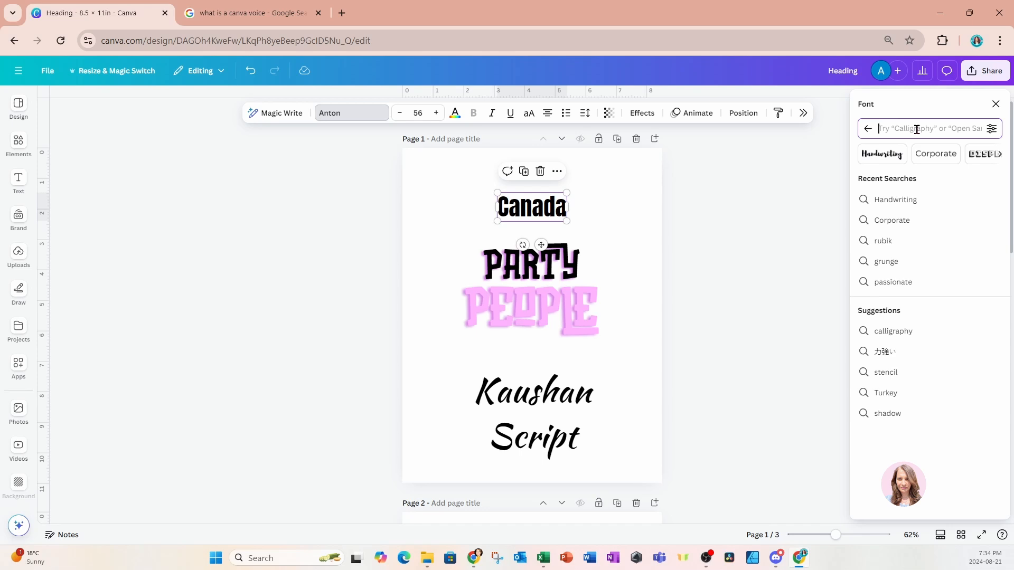
text(call)
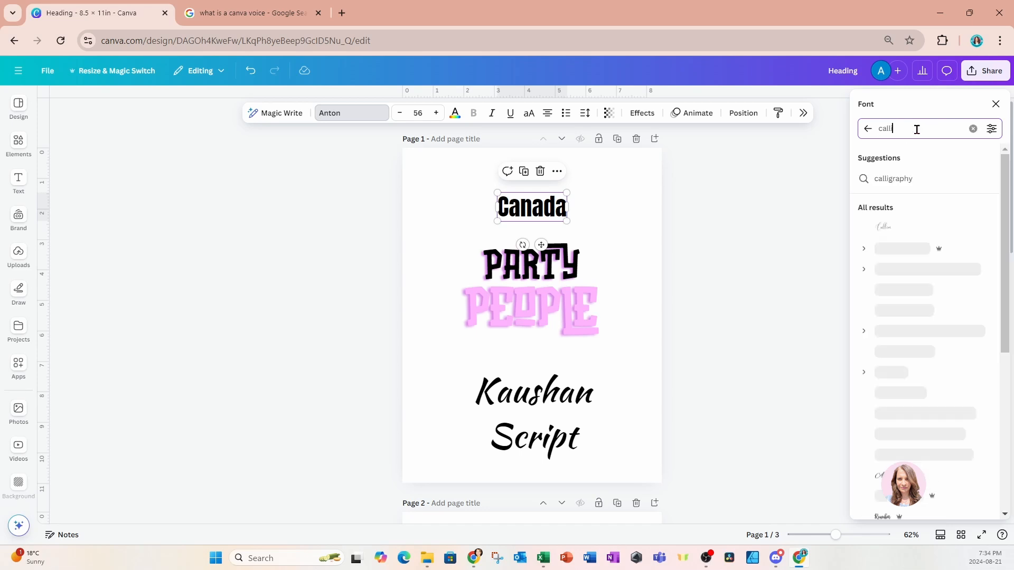
text(ib)
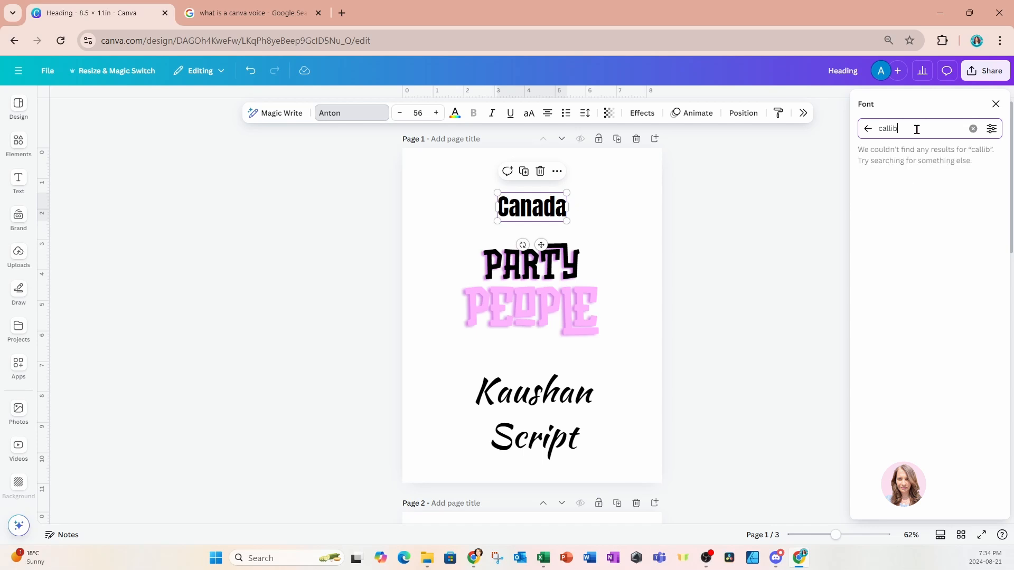
key(BackSpace)
key(BackSpace)
key(BackSpace)
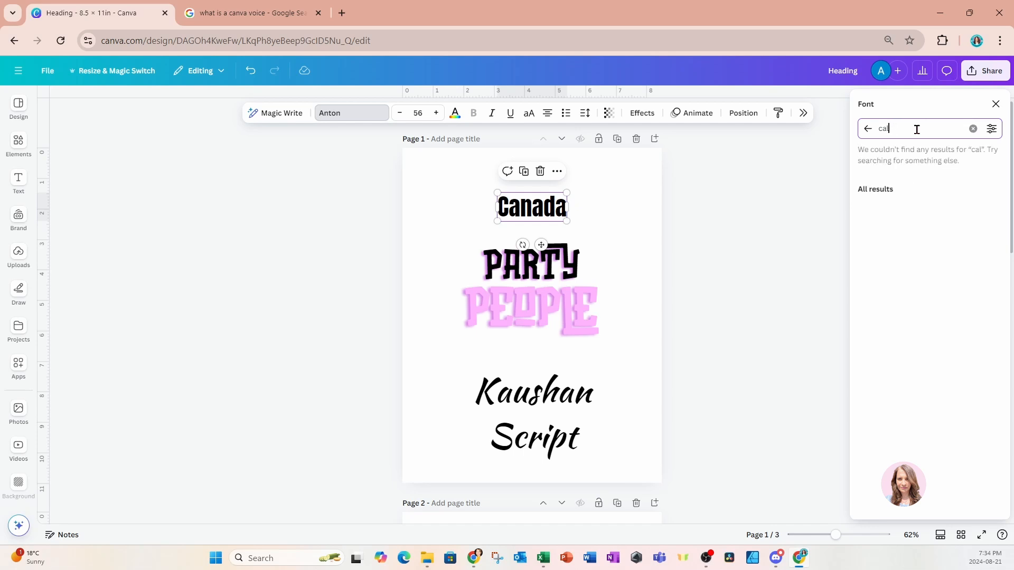
text(ibr)
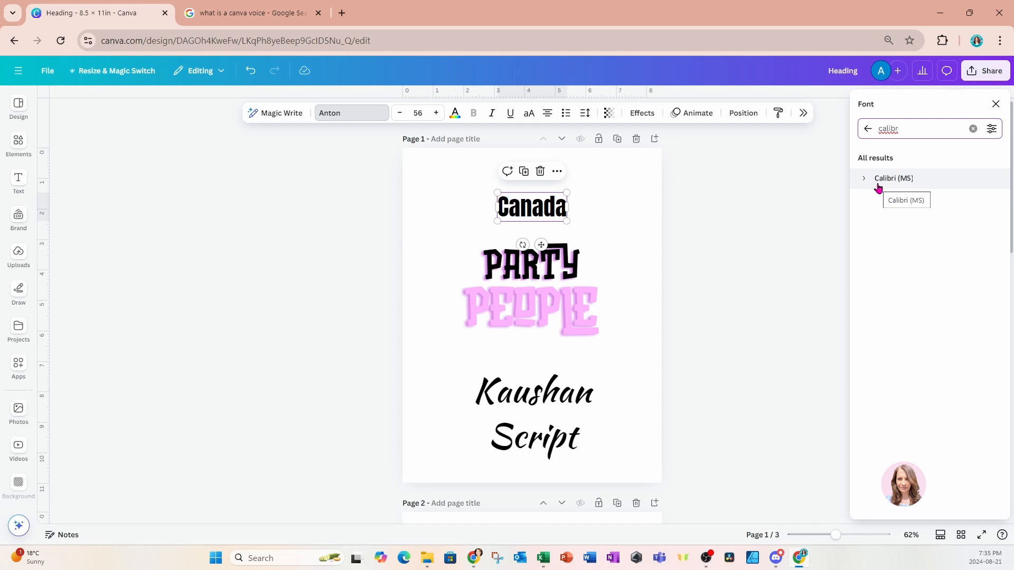
click(995, 106)
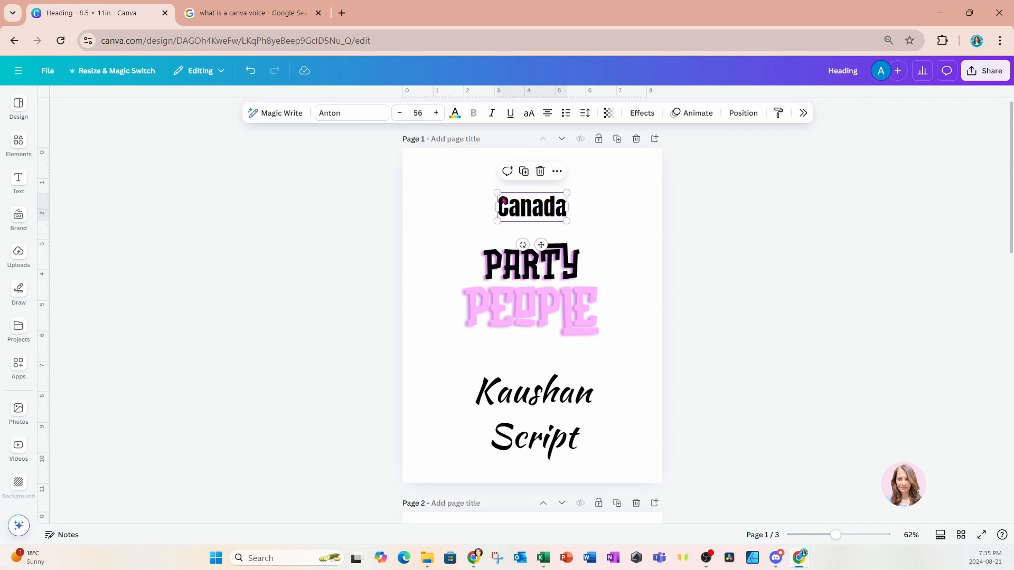
Step: Shrink the "Canada" heading from its corner to font size 49.1, and set its font size to 96
mouse_move(498, 192)
mouse_down()
mouse_move(474, 183)
mouse_move(508, 191)
mouse_up()
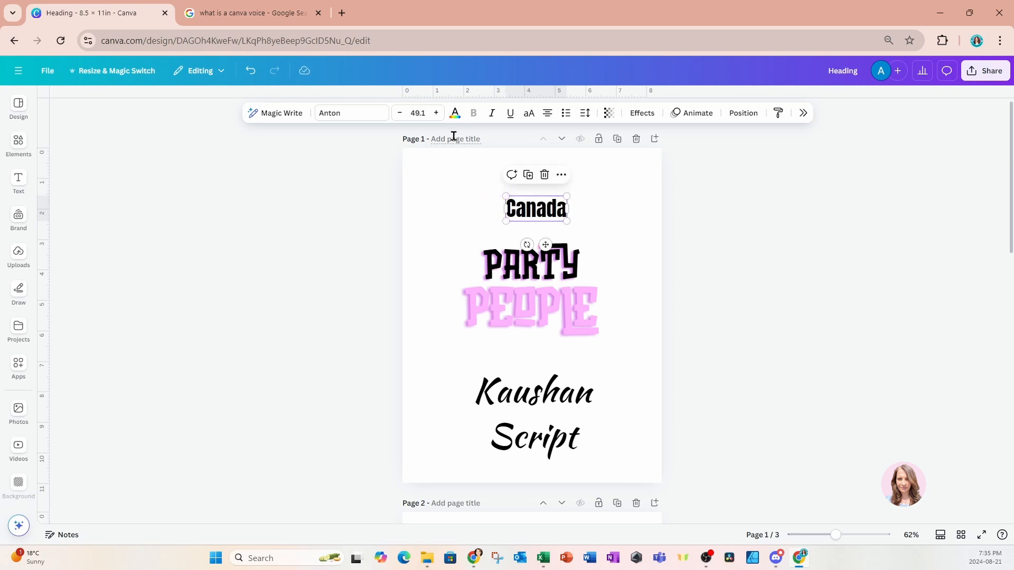
click(423, 112)
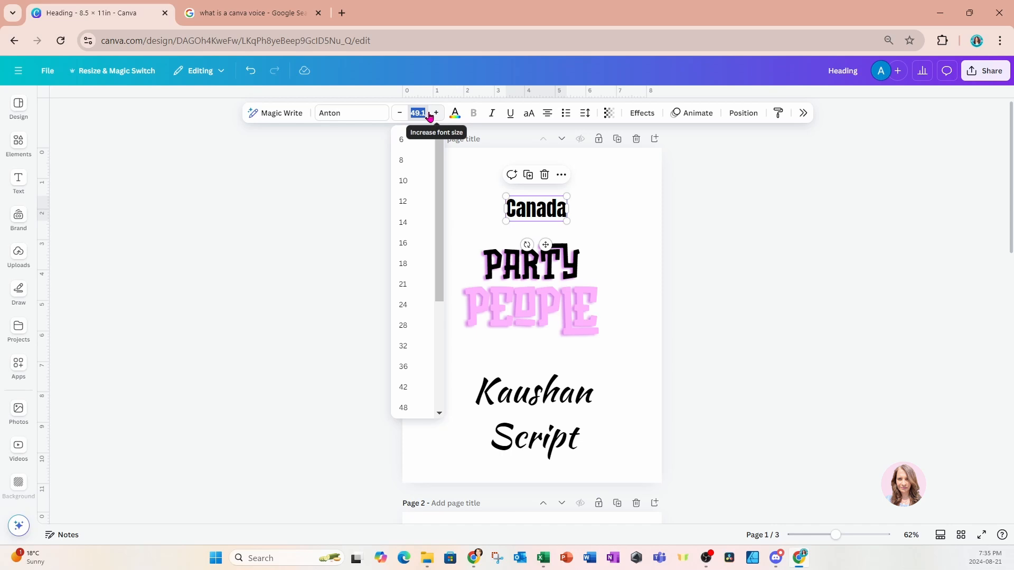
scroll(411, 227, down, 2)
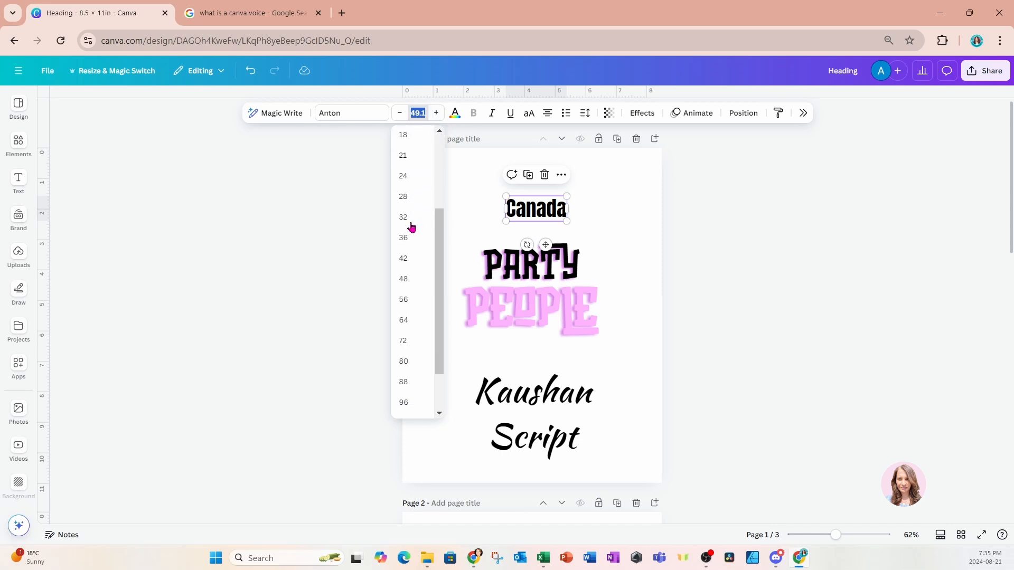
scroll(410, 227, down, 2)
click(404, 344)
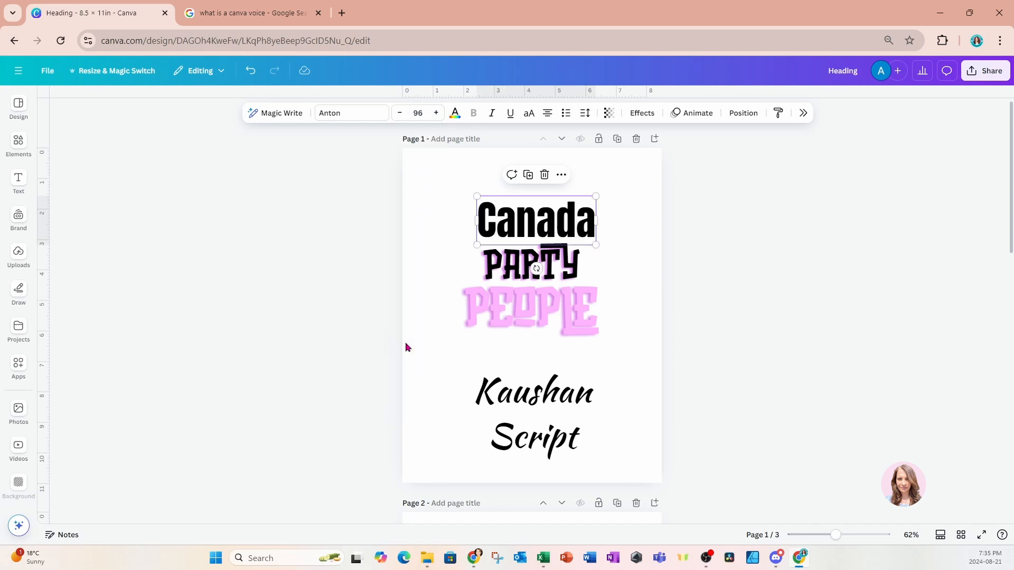
Step: Adjust the "Canada" heading's font size in single increments, down to 95 and up to 100
click(421, 112)
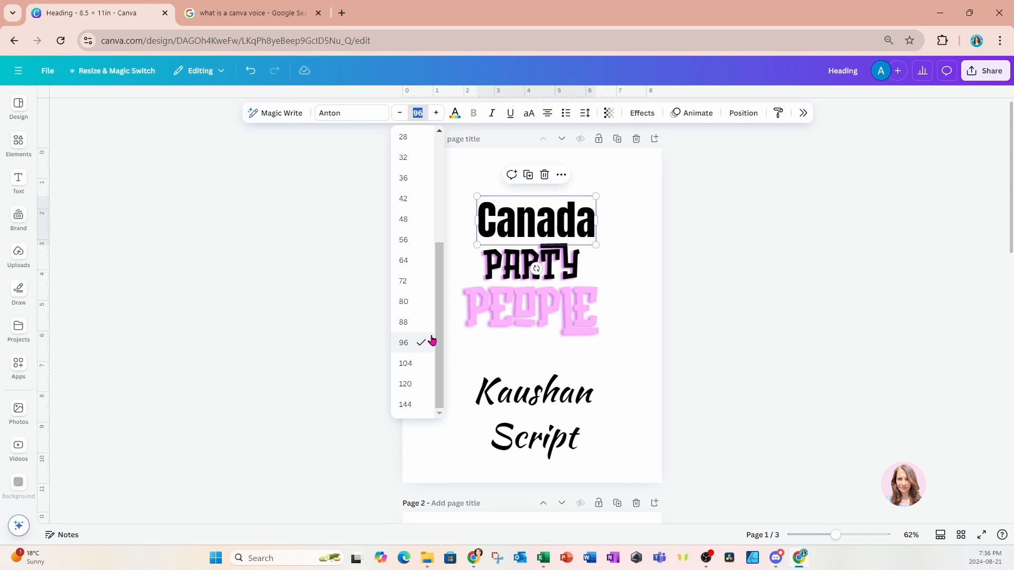
click(400, 117)
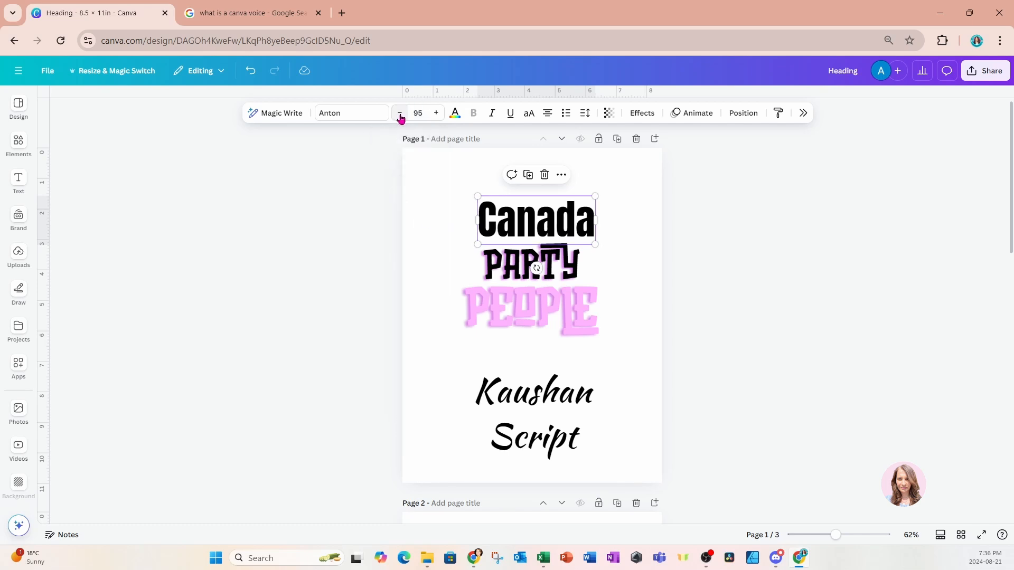
click(436, 114)
click(436, 114)
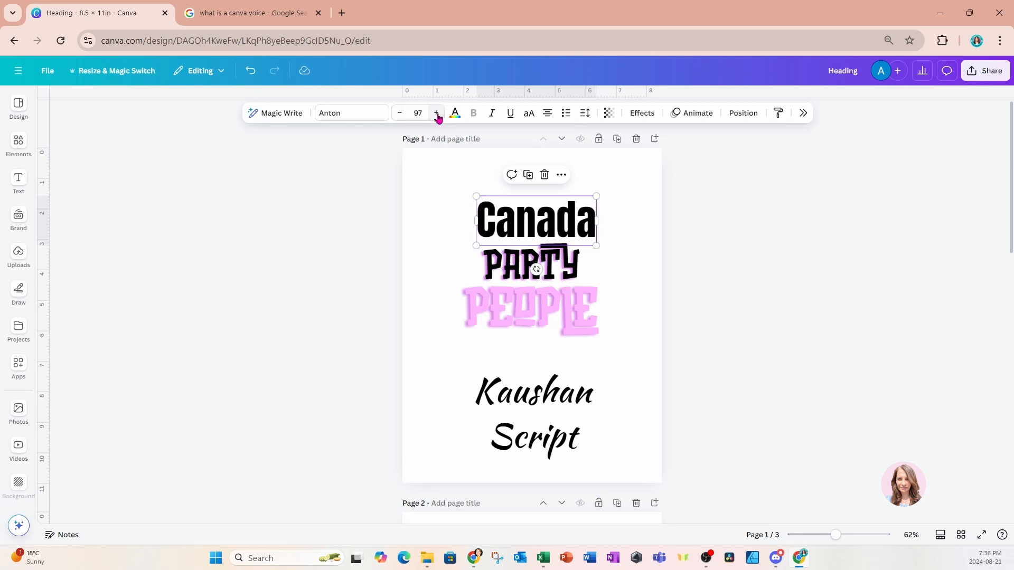
click(436, 114)
click(437, 114)
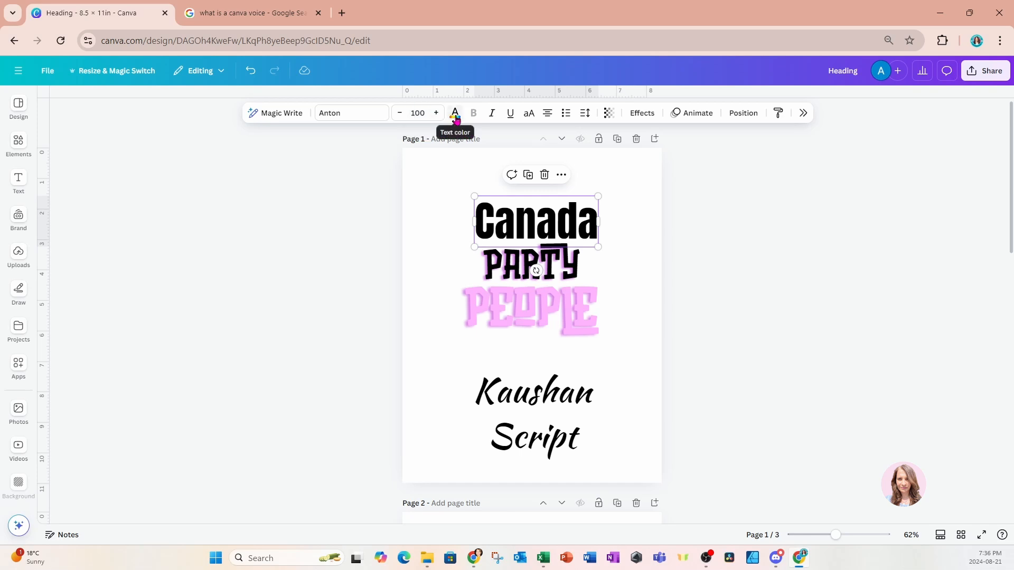
Step: Give the "Canada" heading a custom red color, #E03F3F, and replace it with pink #FDB3FD sampled from the "PEOPLE" text
click(455, 114)
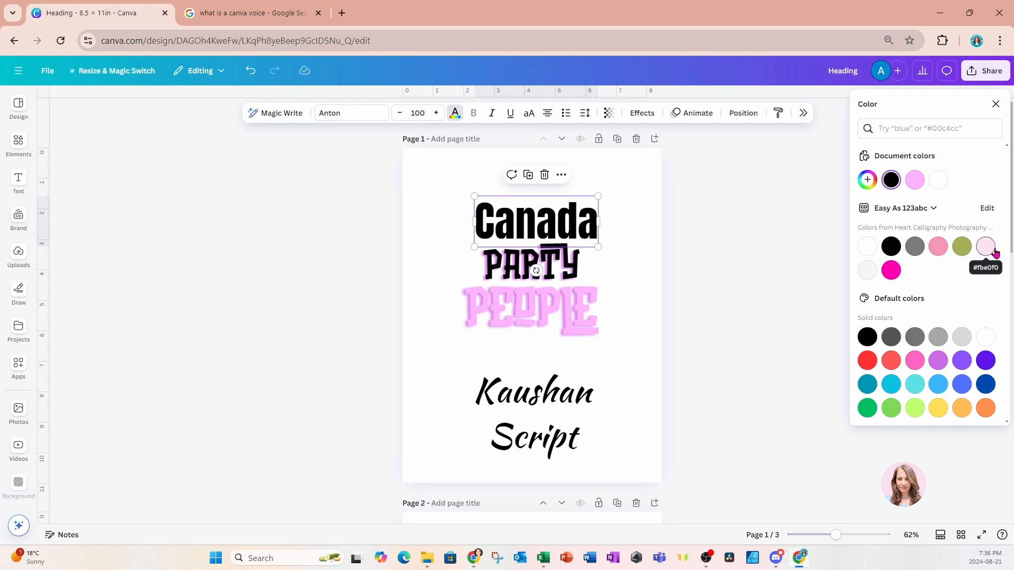
click(867, 180)
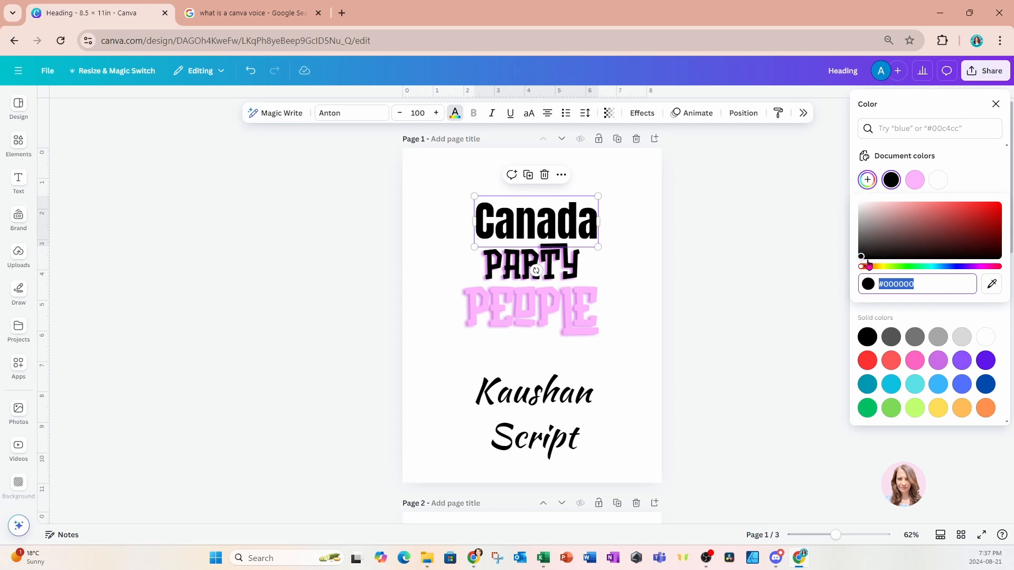
drag(861, 256, 961, 209)
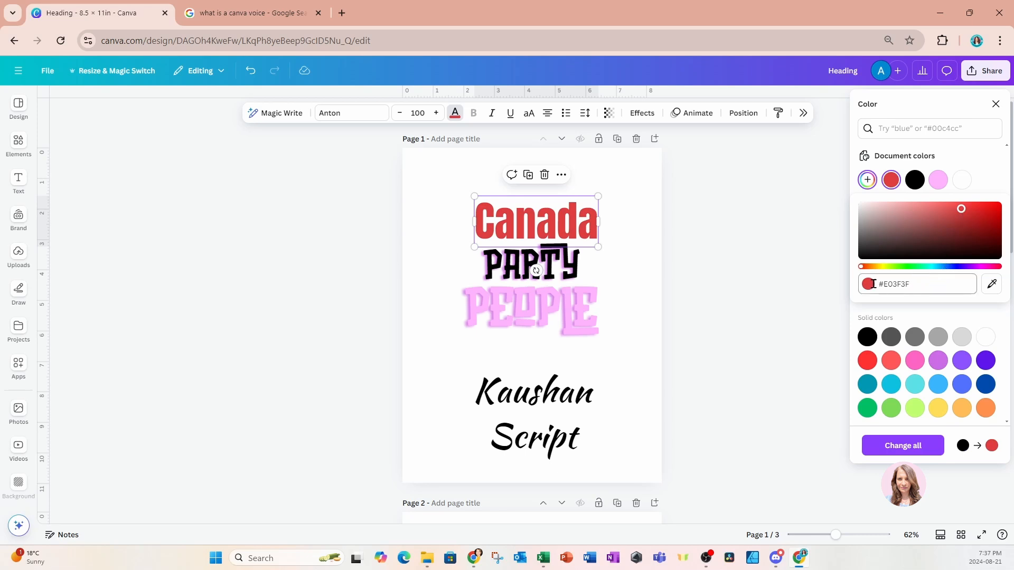
click(991, 288)
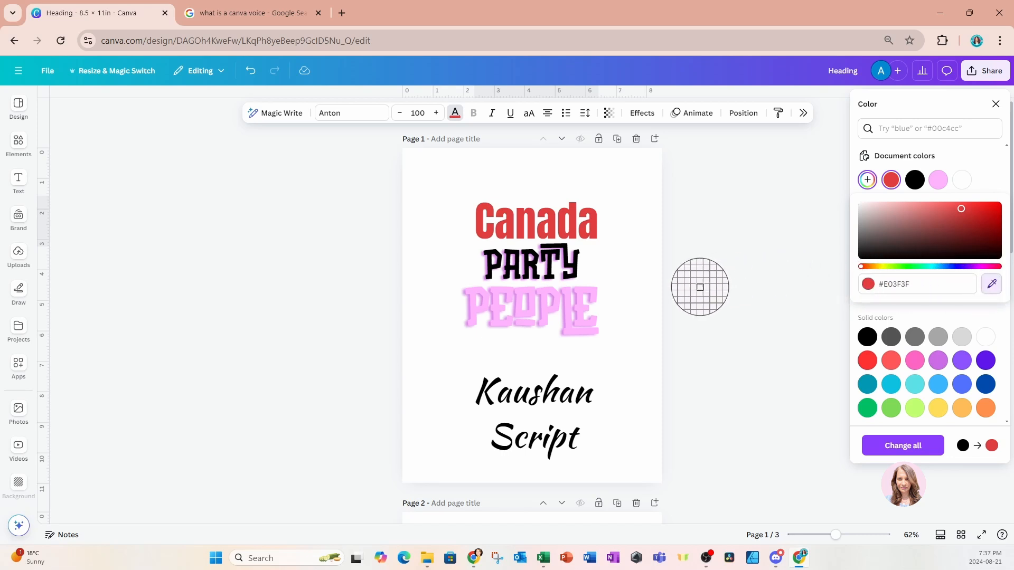
click(579, 305)
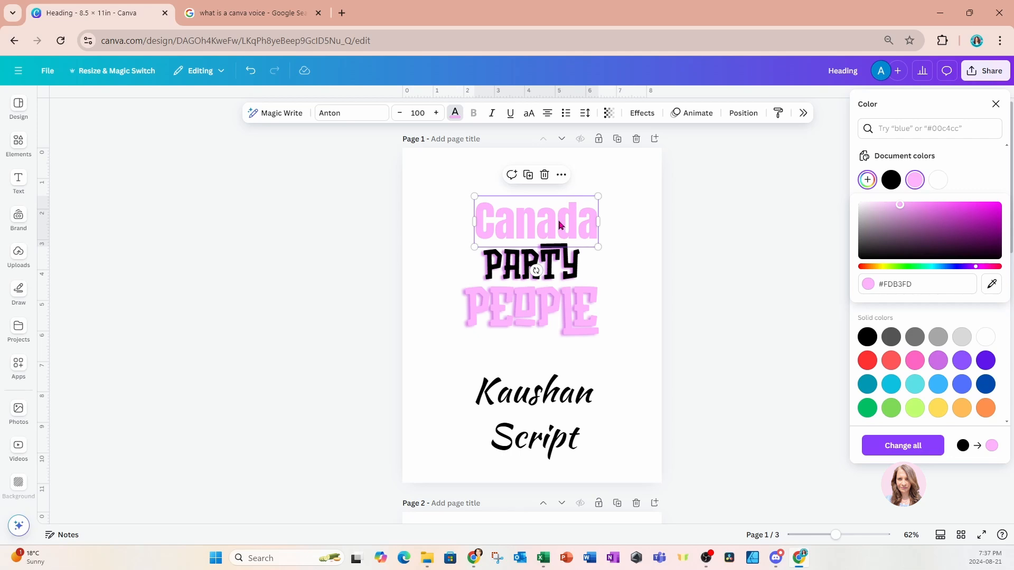
Step: Undo the pink on the "Canada" heading, then try changing all black text to its red and undo that replacement
click(251, 71)
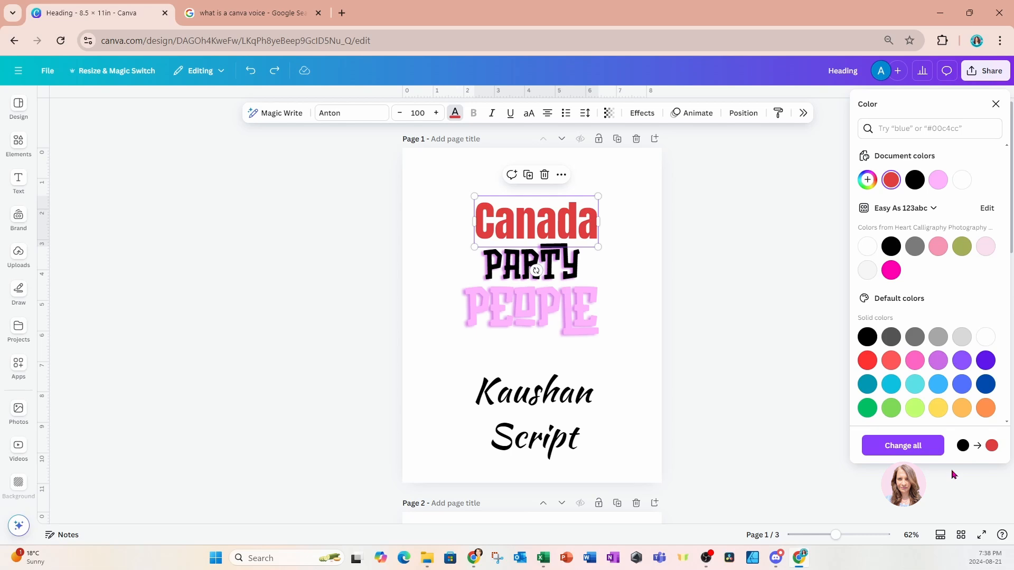
click(919, 450)
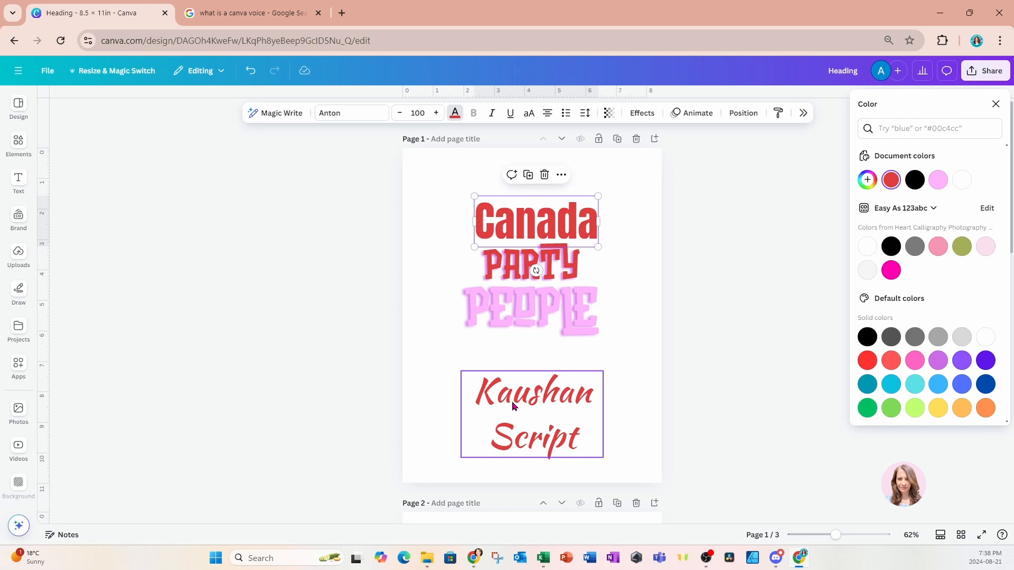
click(252, 77)
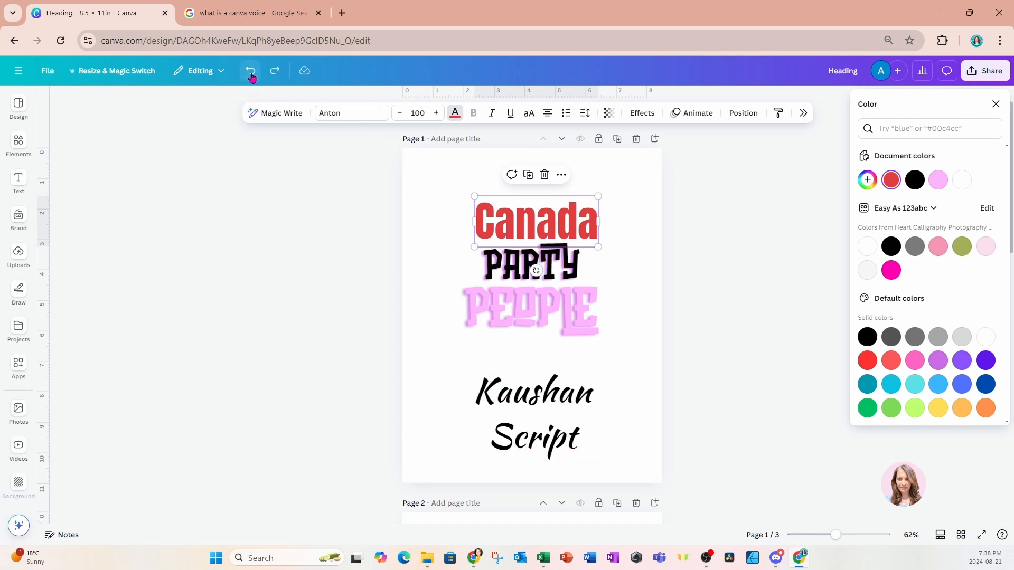
click(995, 106)
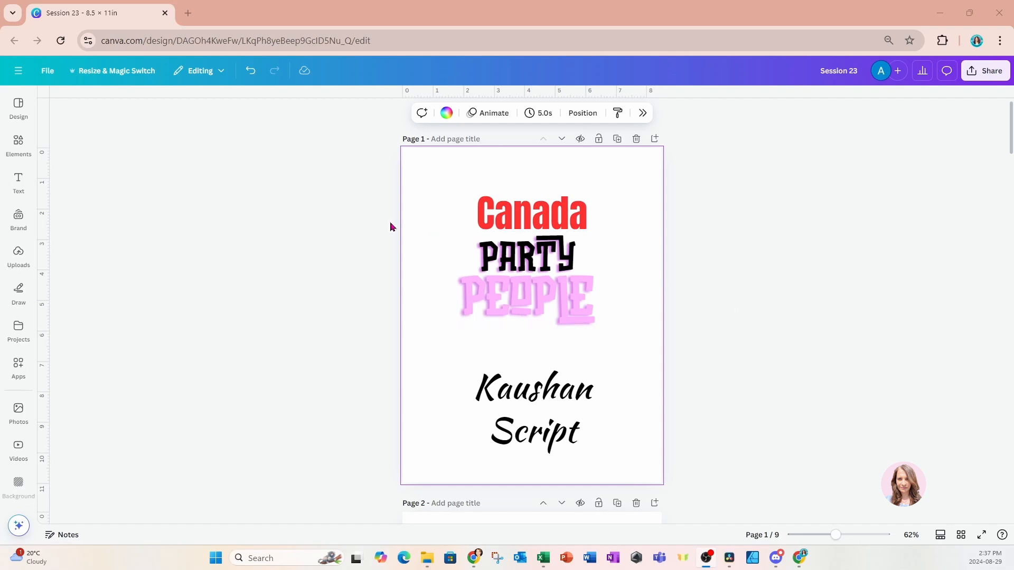
Step: Add the trending fruit-market photo to page 1, shrunk to a small thumbnail in the page's upper-left corner
click(19, 143)
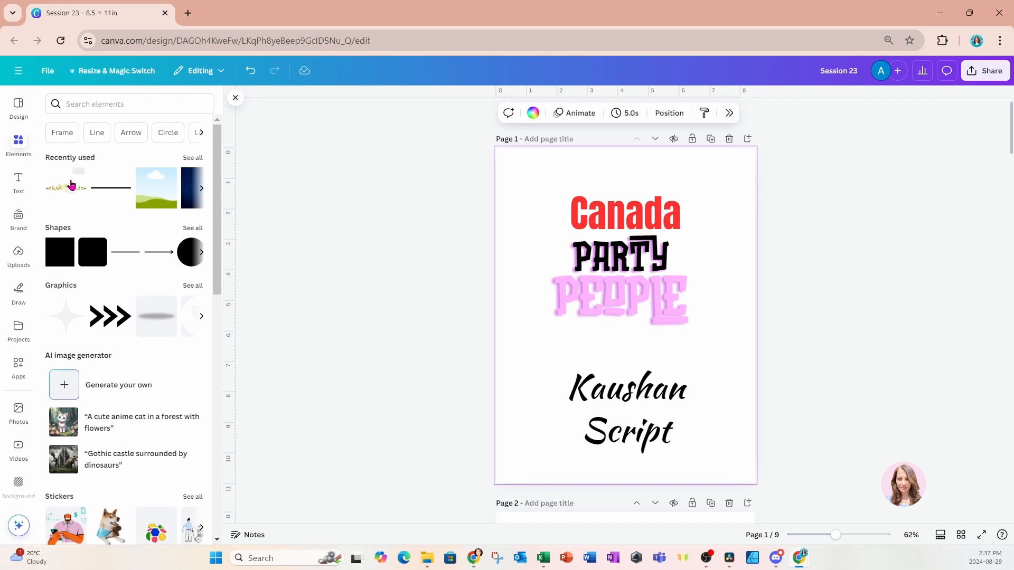
scroll(108, 223, down, 5)
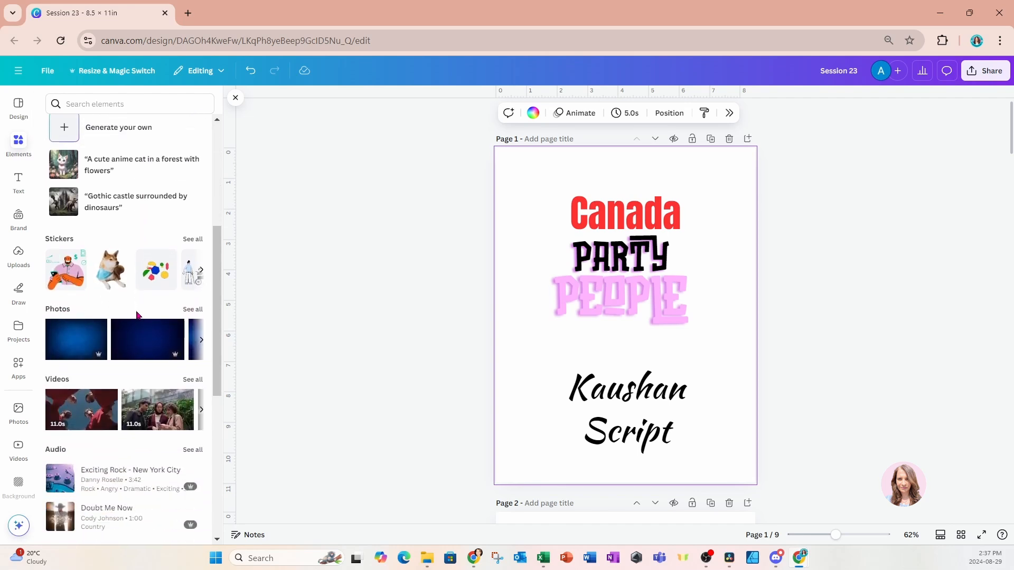
click(193, 311)
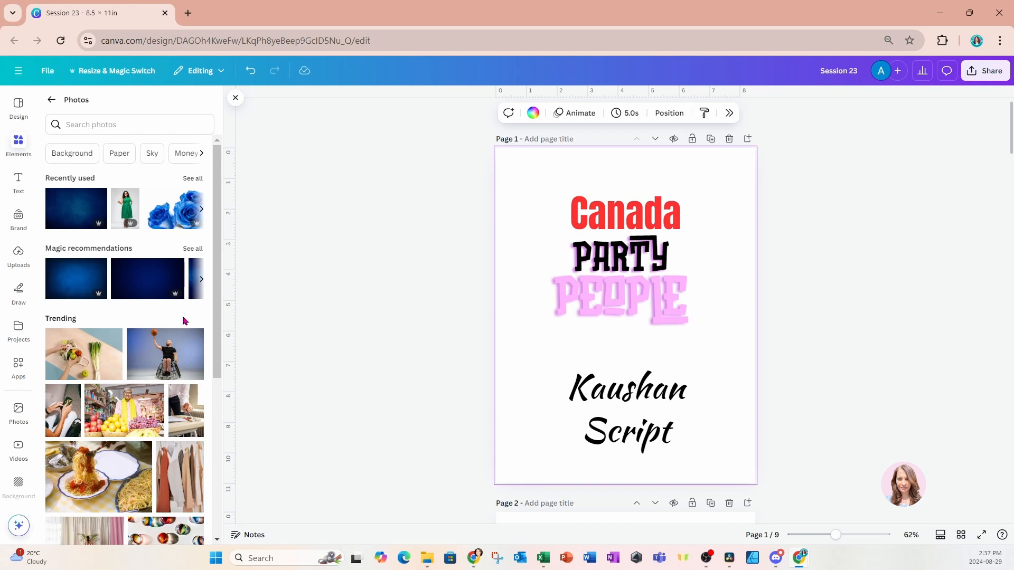
click(121, 411)
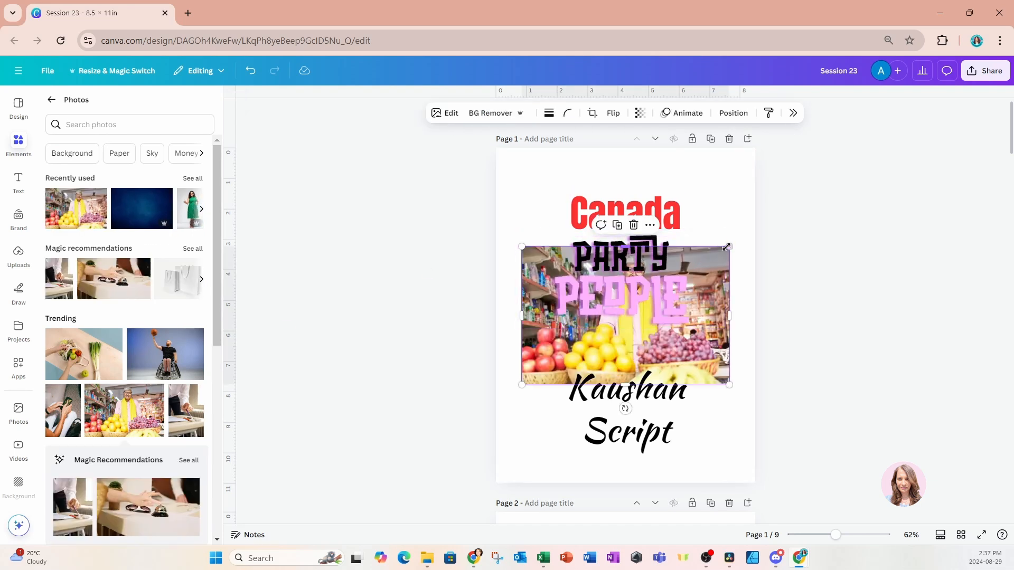
drag(729, 247, 515, 171)
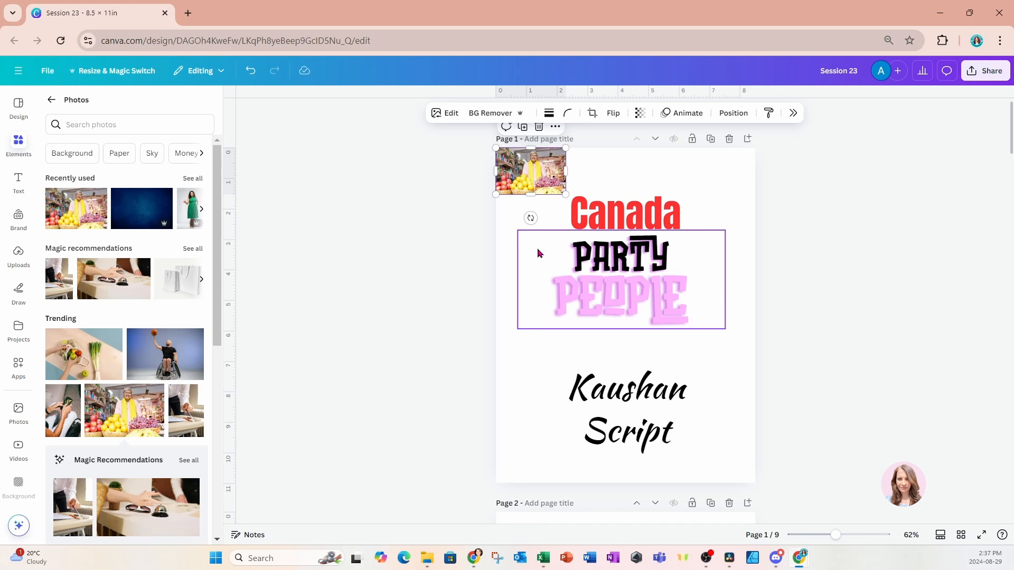
Step: Try the terracotta photo color on the "Canada" heading, and undo the color change
click(574, 213)
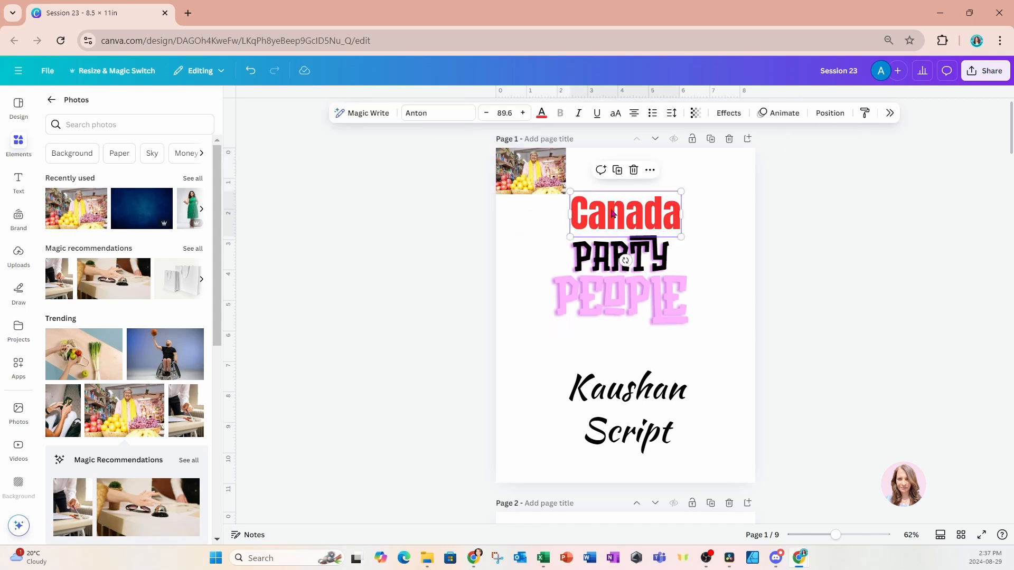
click(542, 114)
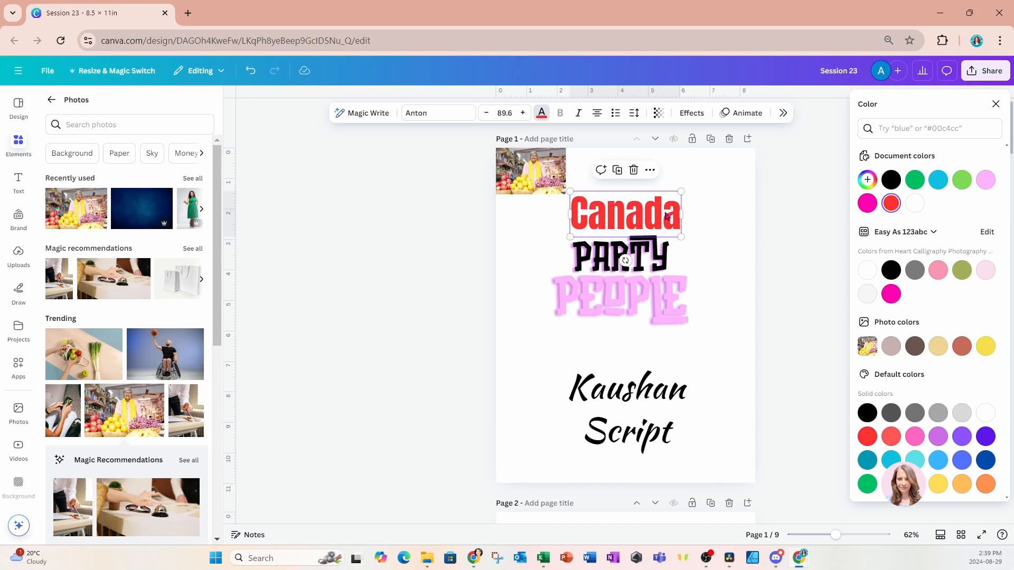
click(960, 348)
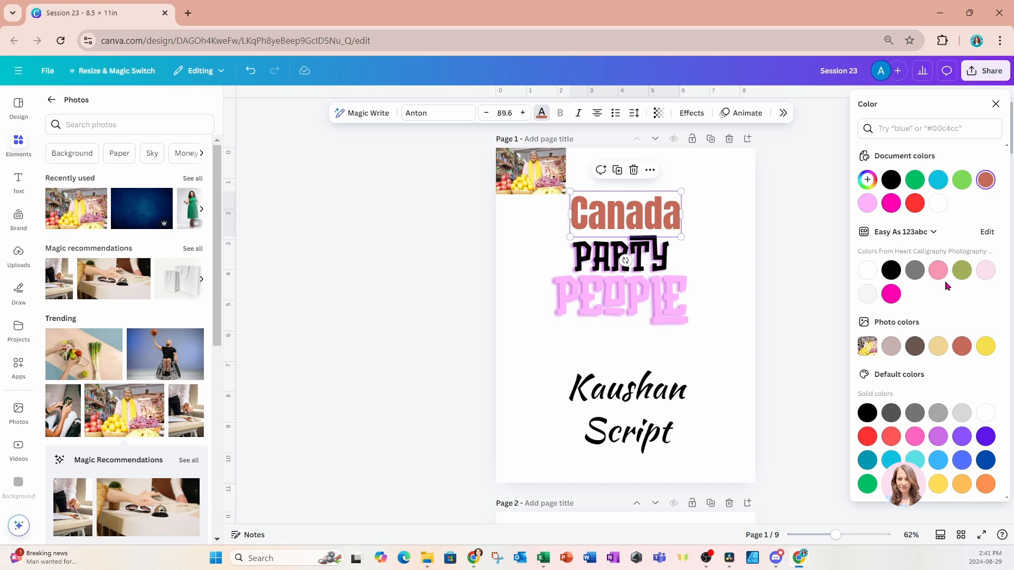
click(996, 104)
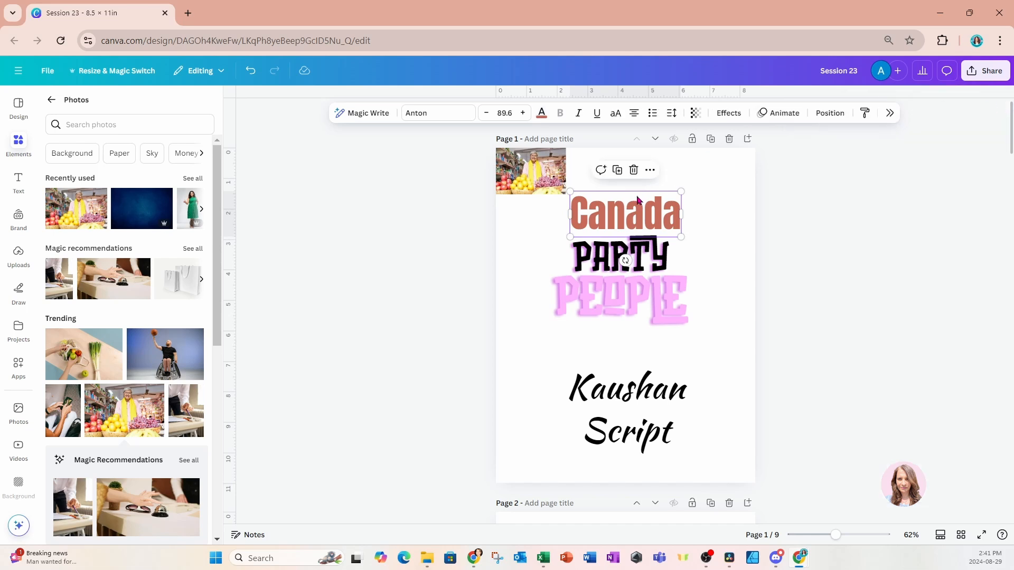
click(250, 74)
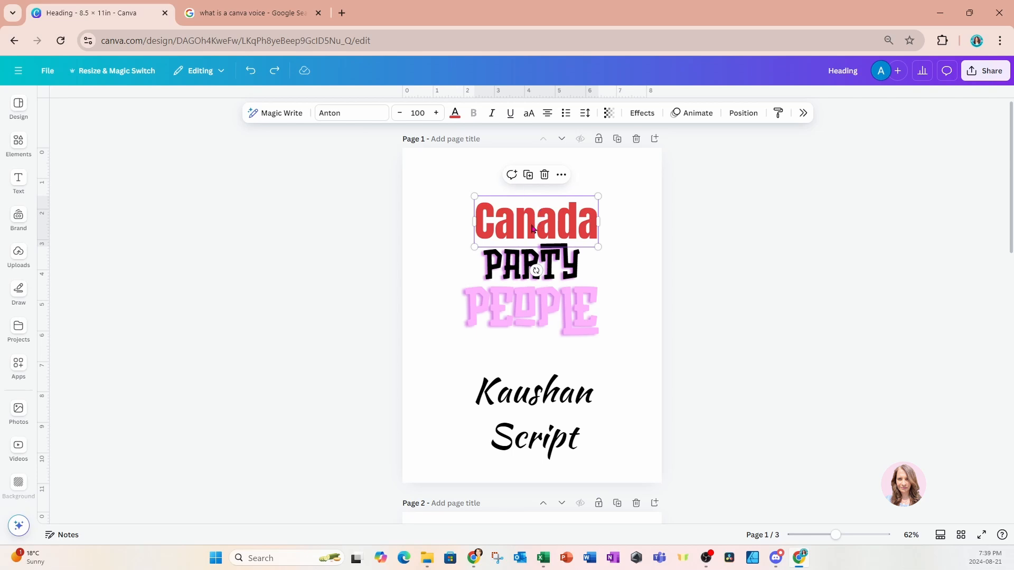
Step: Underline and italicize the "Canada" heading on page 1, and try it in uppercase before restoring its original case
click(530, 399)
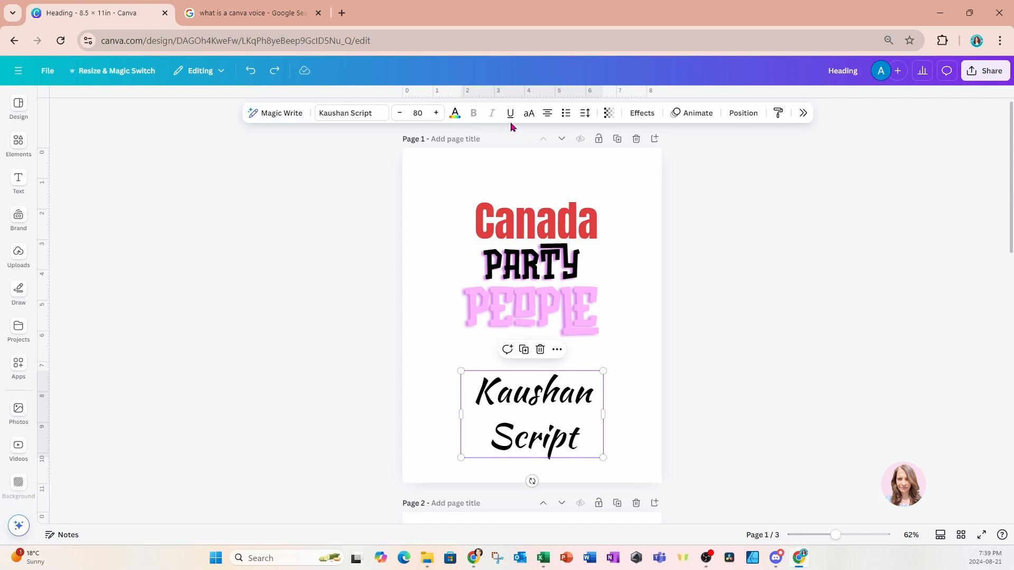
click(502, 219)
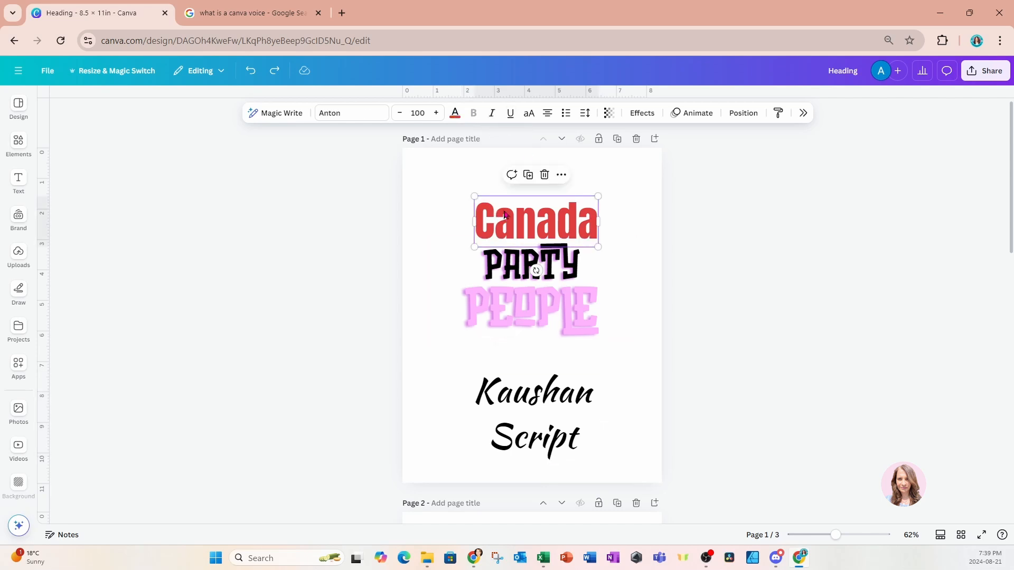
click(510, 113)
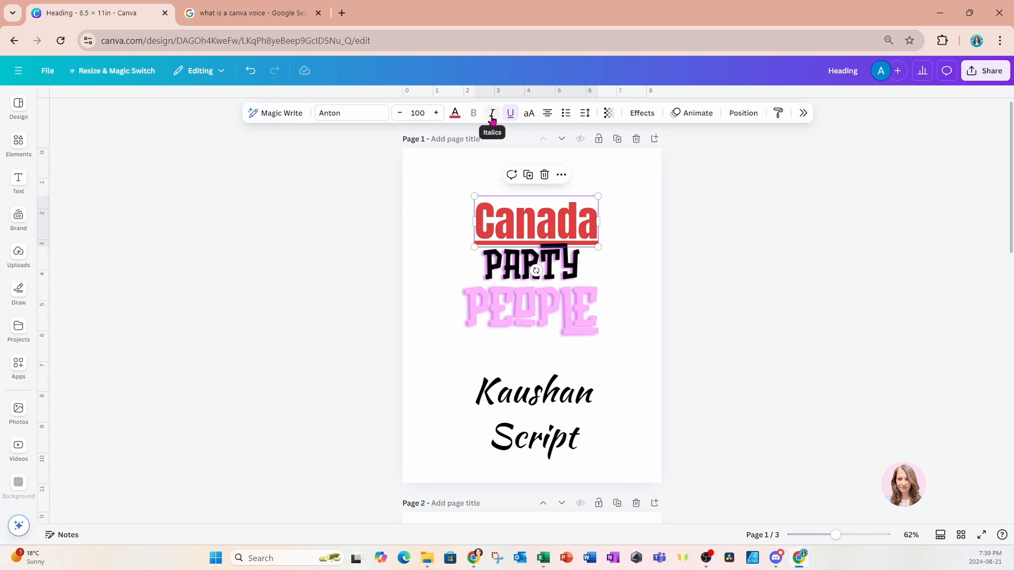
click(491, 114)
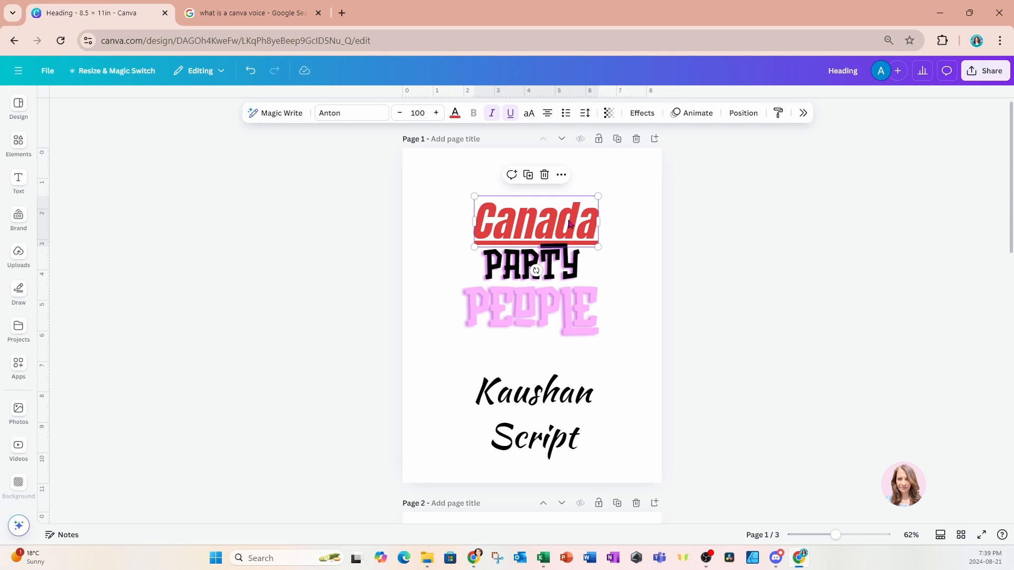
click(530, 114)
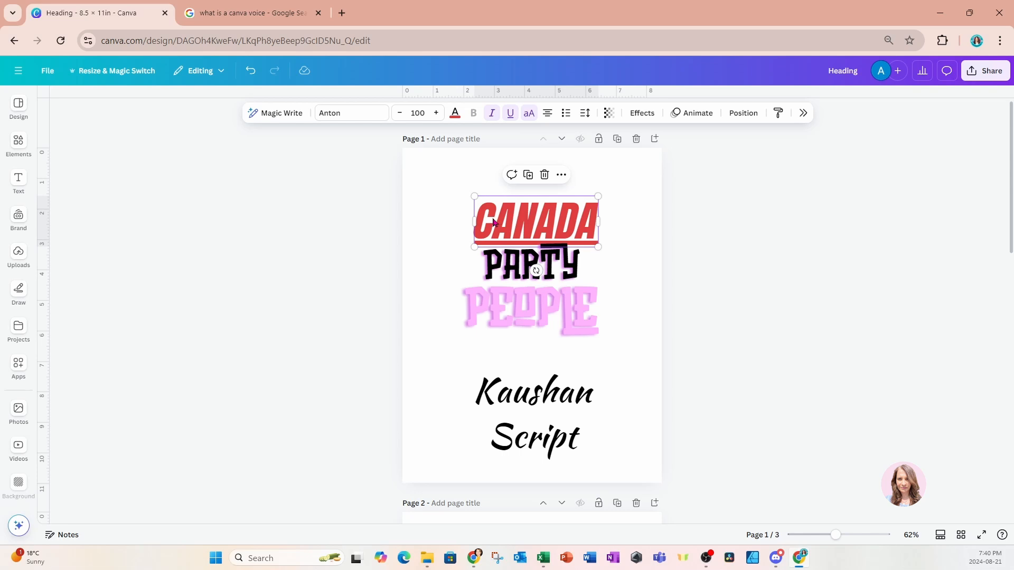
click(529, 114)
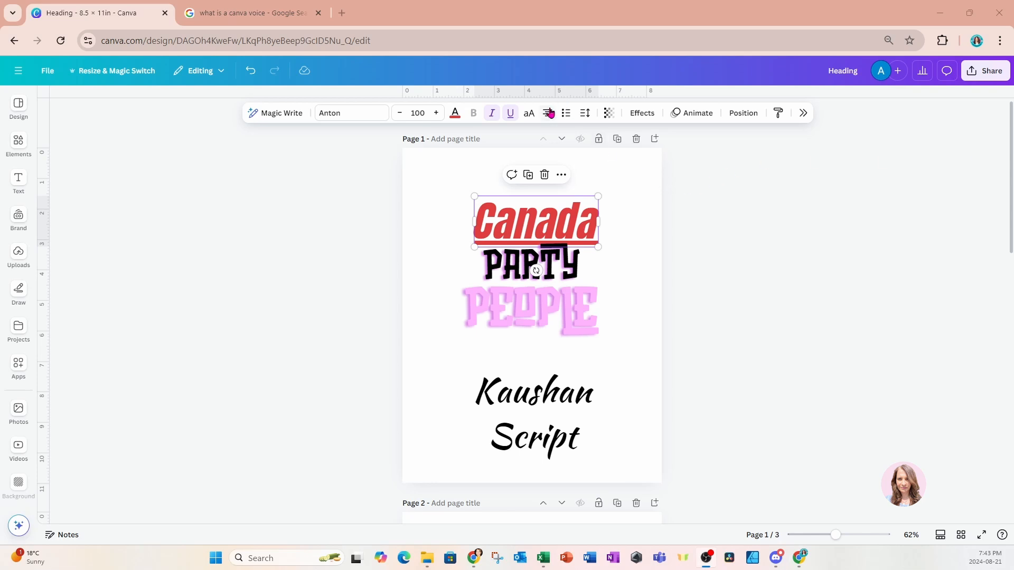
Step: Set the intro paragraph under the page 2 "Canada" heading to left alignment, and change it to justified
scroll(629, 250, down, 6)
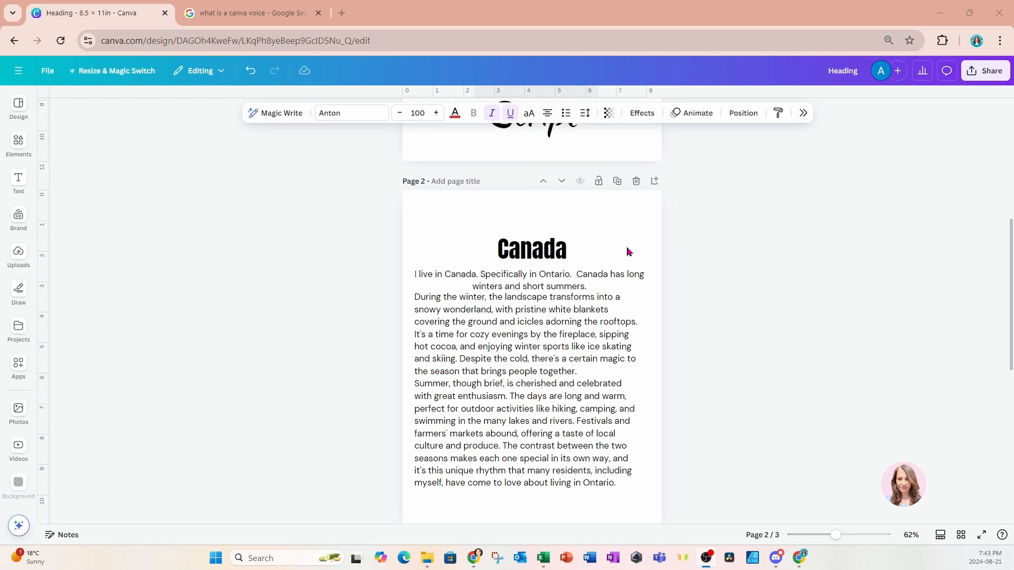
click(616, 274)
click(608, 334)
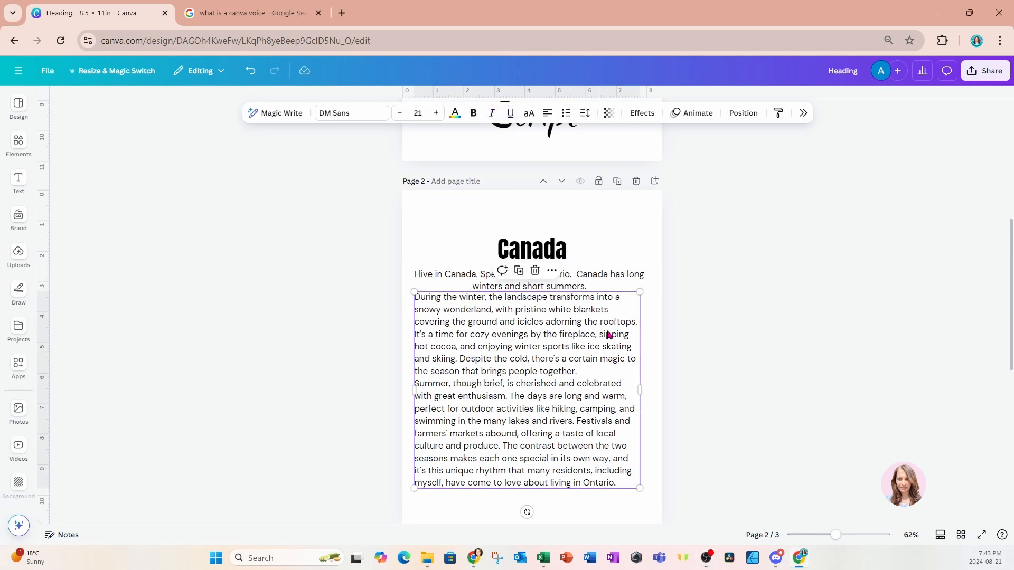
click(612, 284)
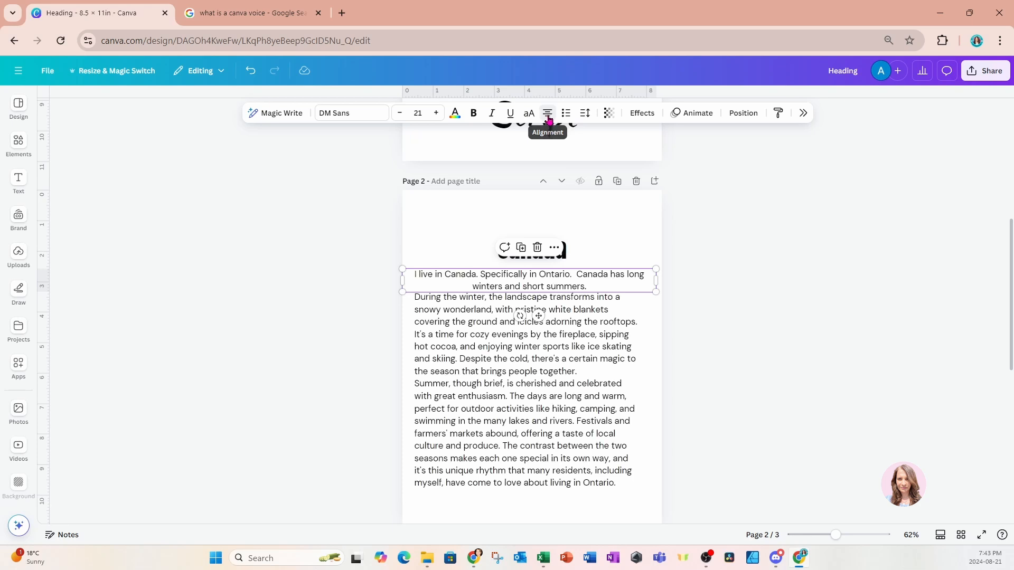
click(549, 119)
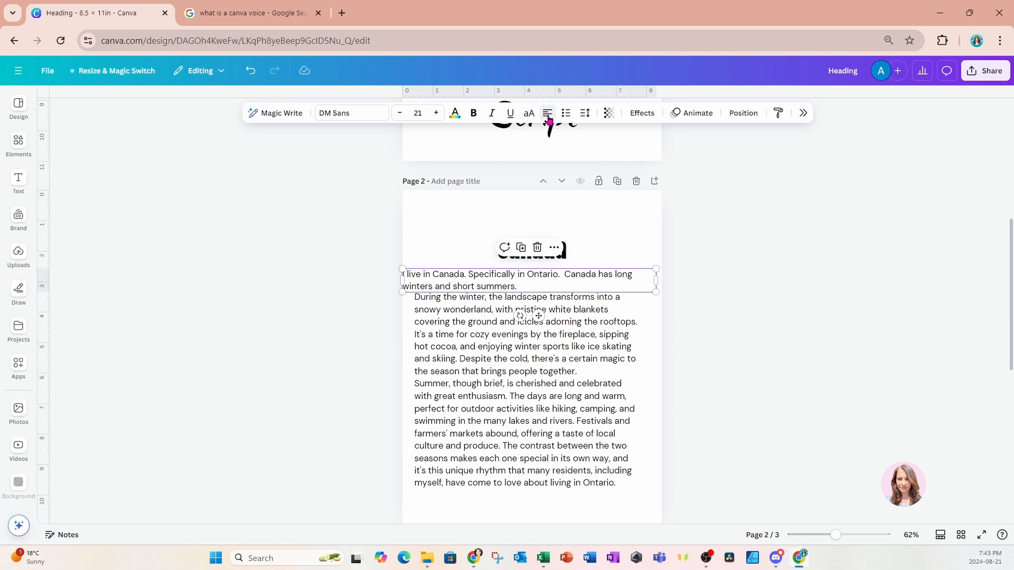
click(549, 120)
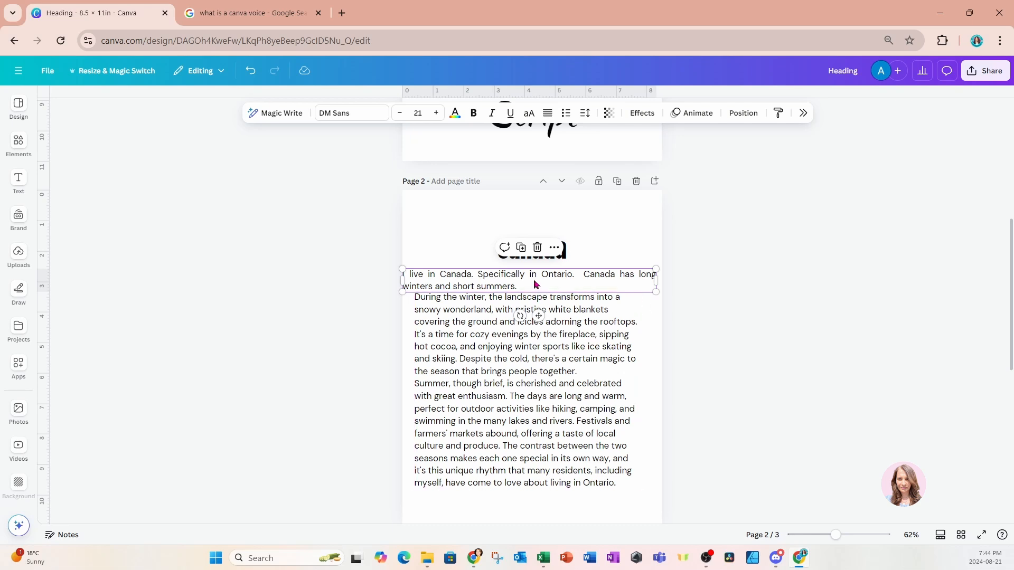
Step: Try centering the long winter and summer text on page 2, and set its alignment to justified
click(536, 379)
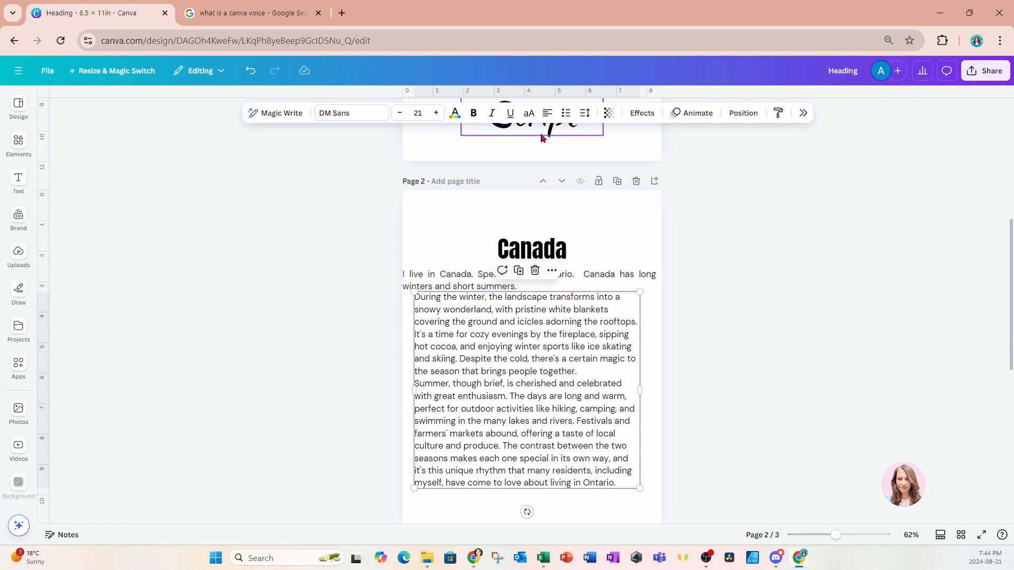
click(544, 115)
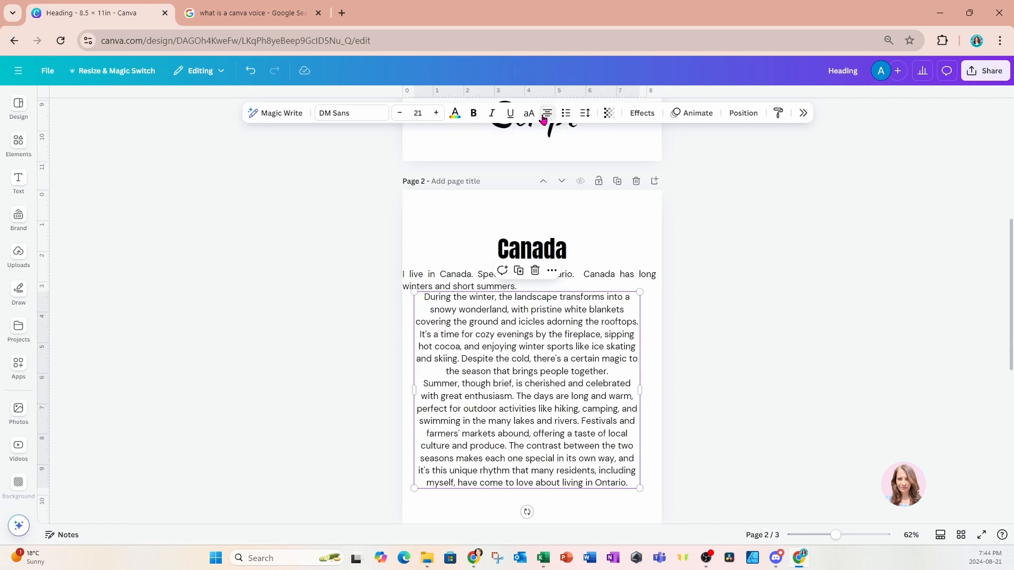
click(546, 119)
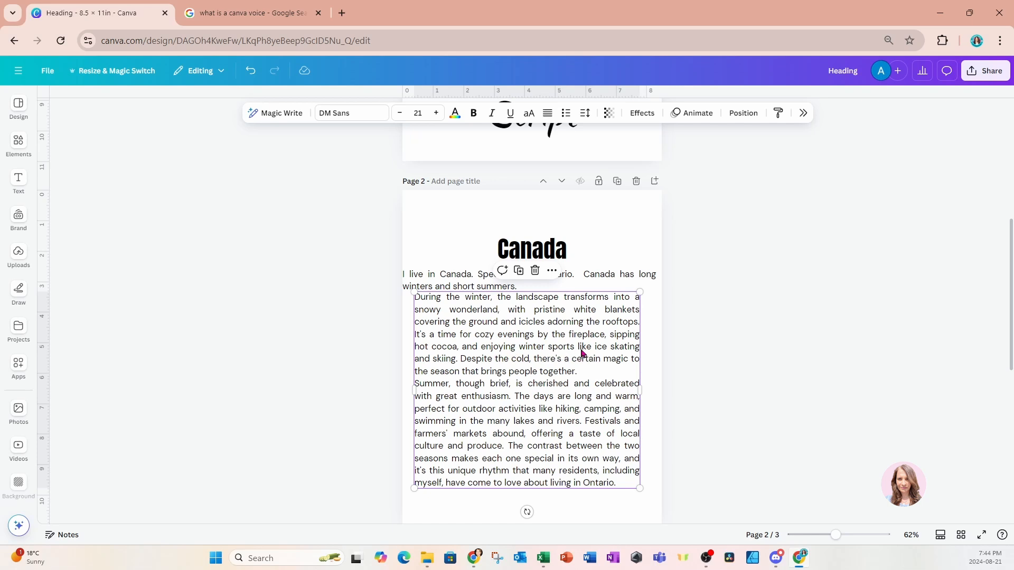
Step: Left-align the page 2 intro paragraph and narrow its text box on both sides to match the body text's edges
key(ctrl+z)
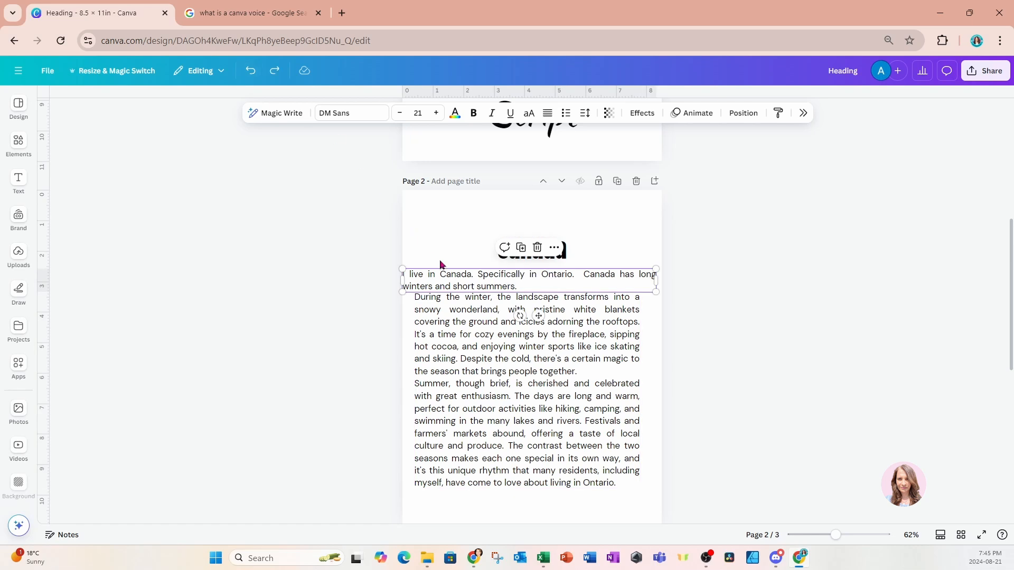
click(547, 114)
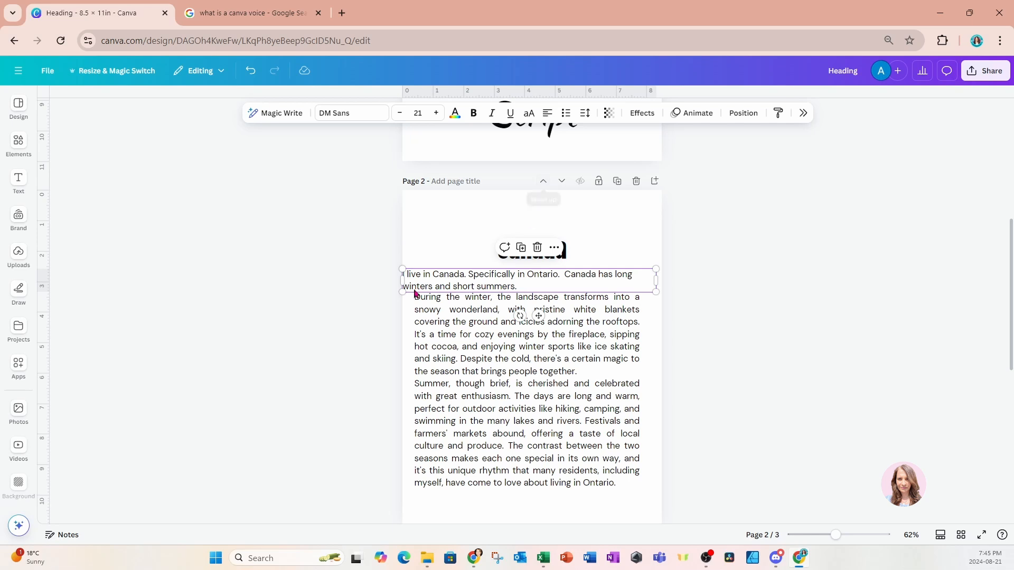
drag(402, 280, 414, 280)
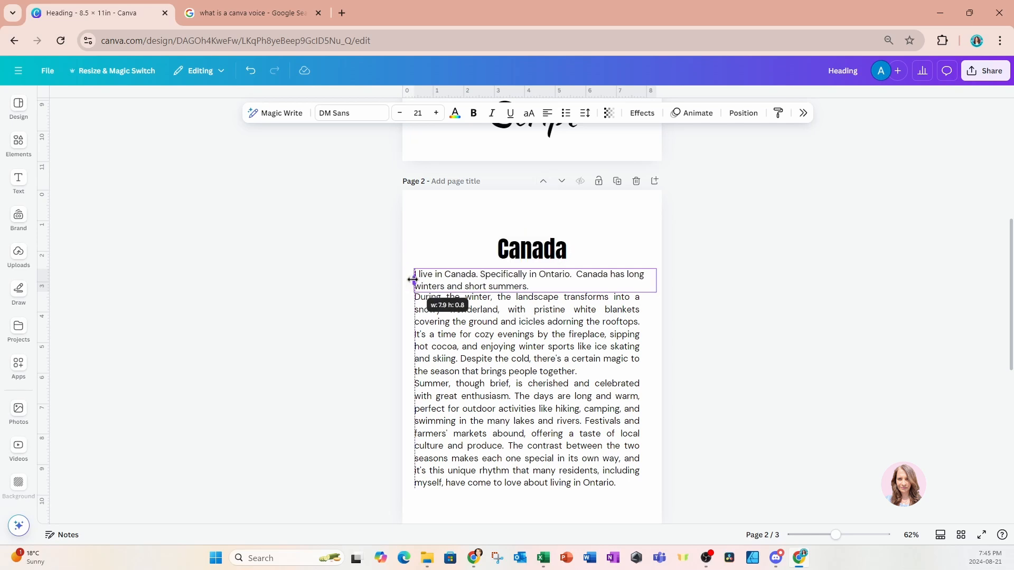
drag(656, 283, 641, 282)
Step: Move the page 2 body text slightly down and insert a blank line between the winter and summer paragraphs
click(612, 317)
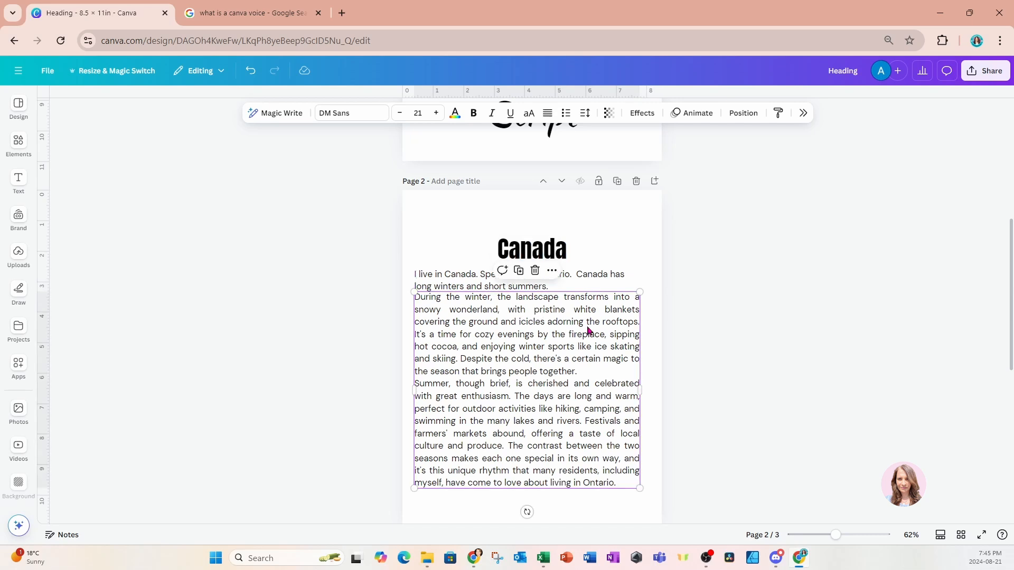
drag(590, 328, 586, 333)
drag(587, 333, 590, 339)
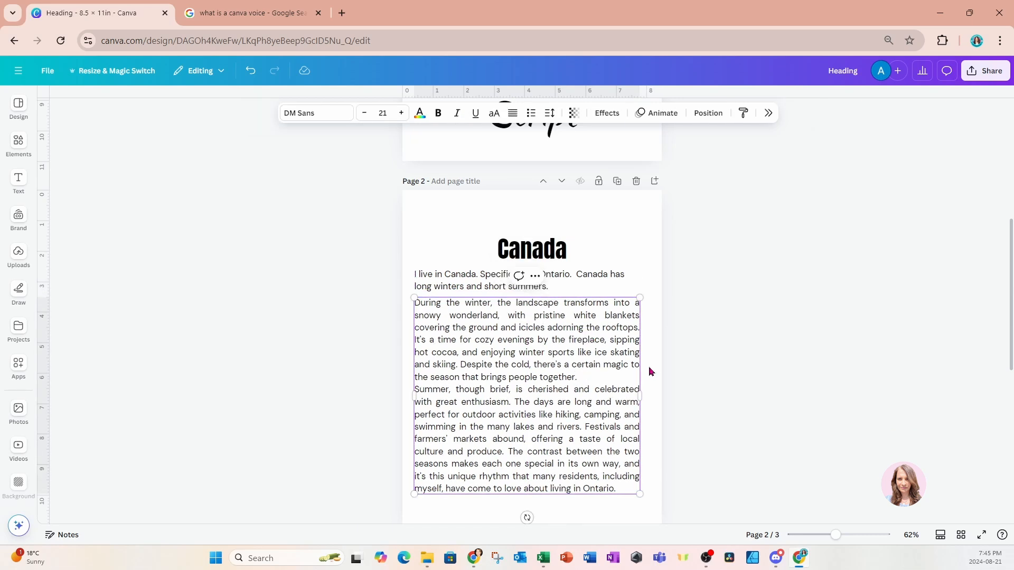
key(Return)
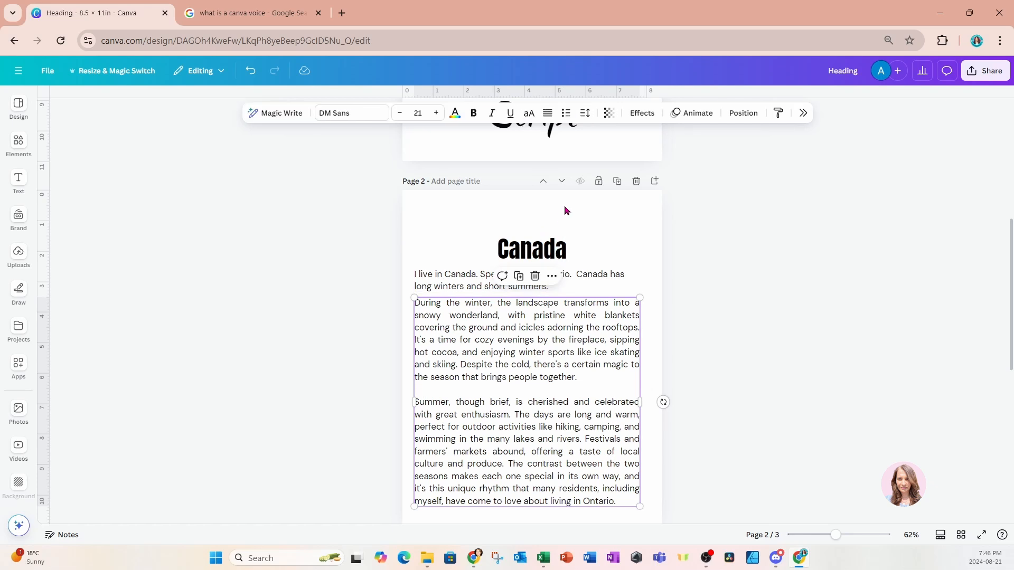
Step: Format the page 2 winter and summer text as a bulleted list, and switch it to a numbered list
click(566, 113)
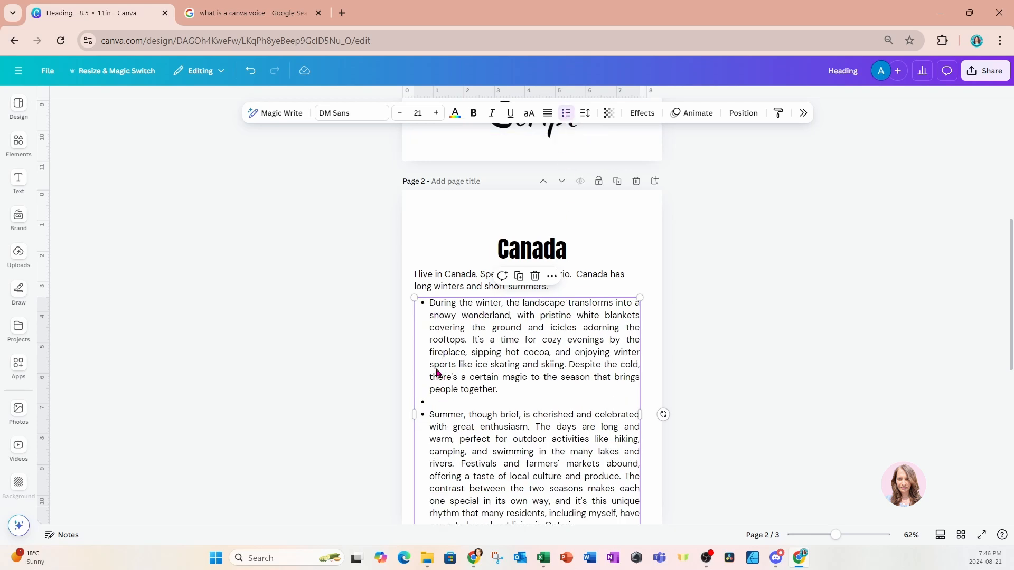
click(566, 114)
Step: Move the red "Canada" heading on page 1 slightly up and set its letter spacing to 168
scroll(577, 244, up, 5)
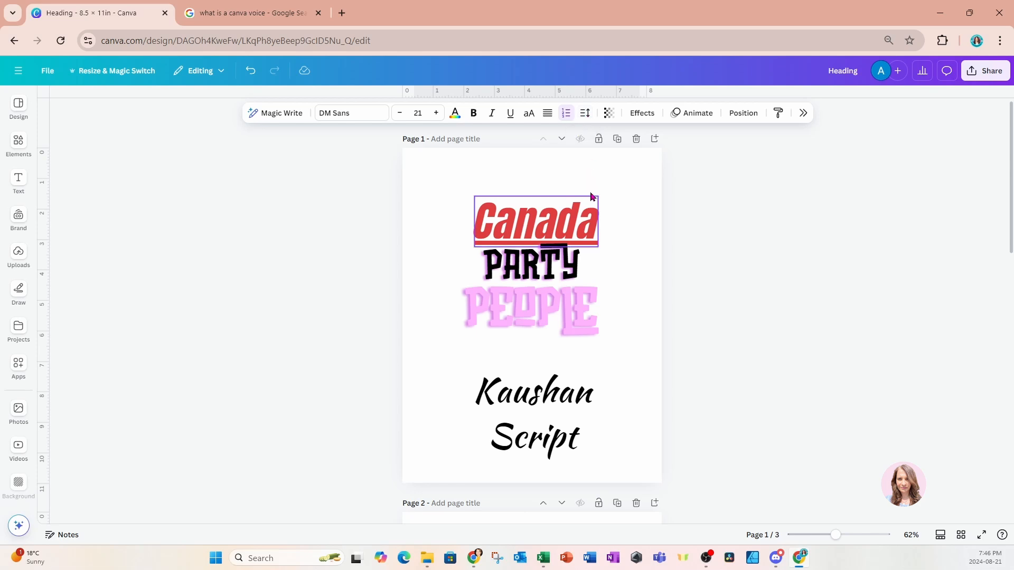
click(563, 226)
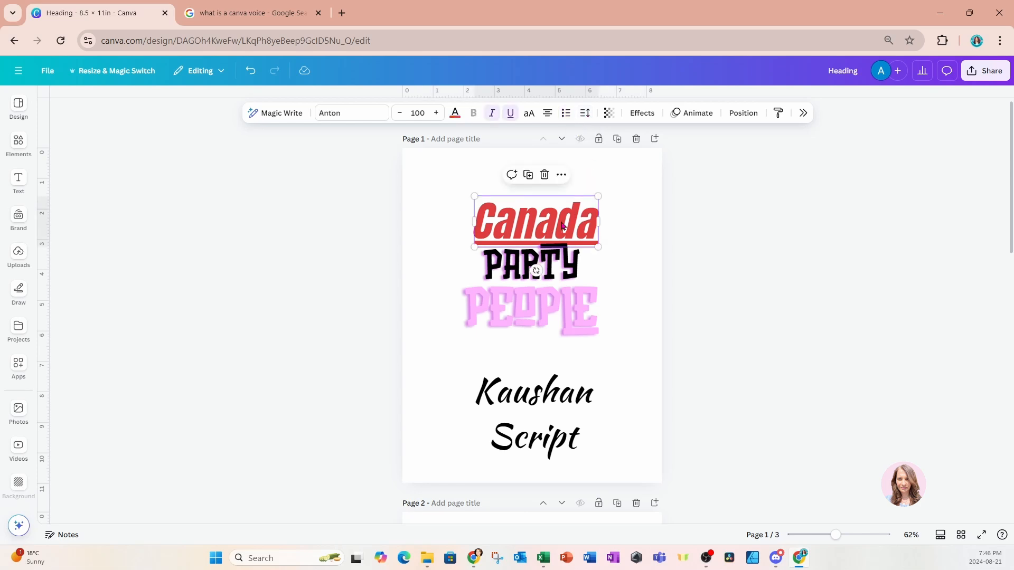
drag(562, 226, 563, 212)
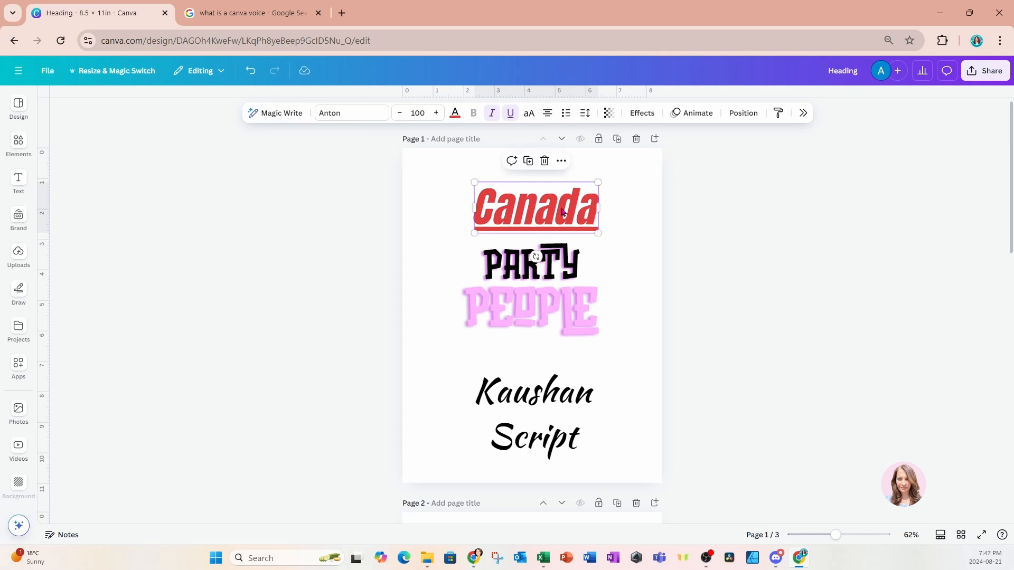
click(586, 115)
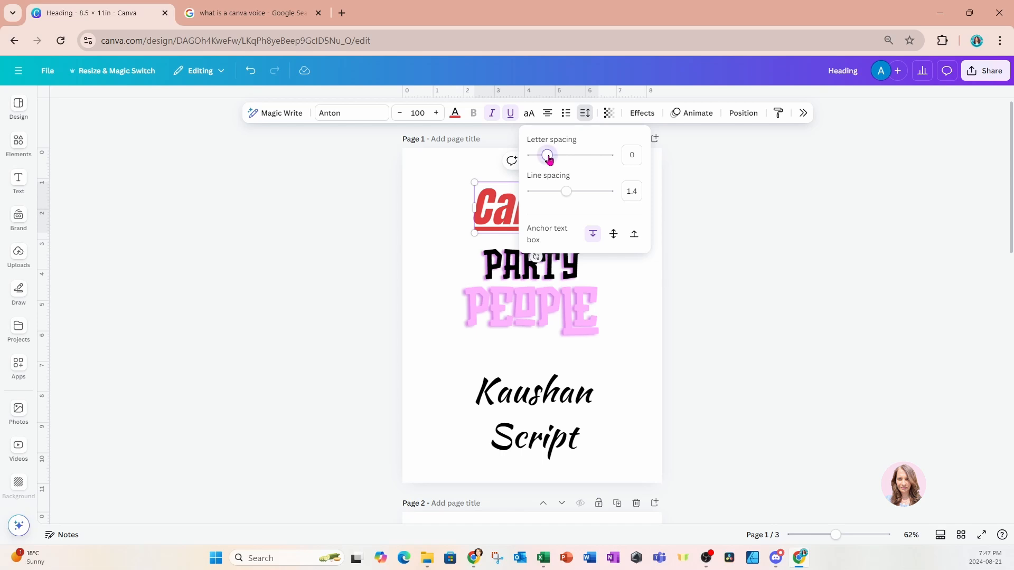
drag(549, 159, 571, 160)
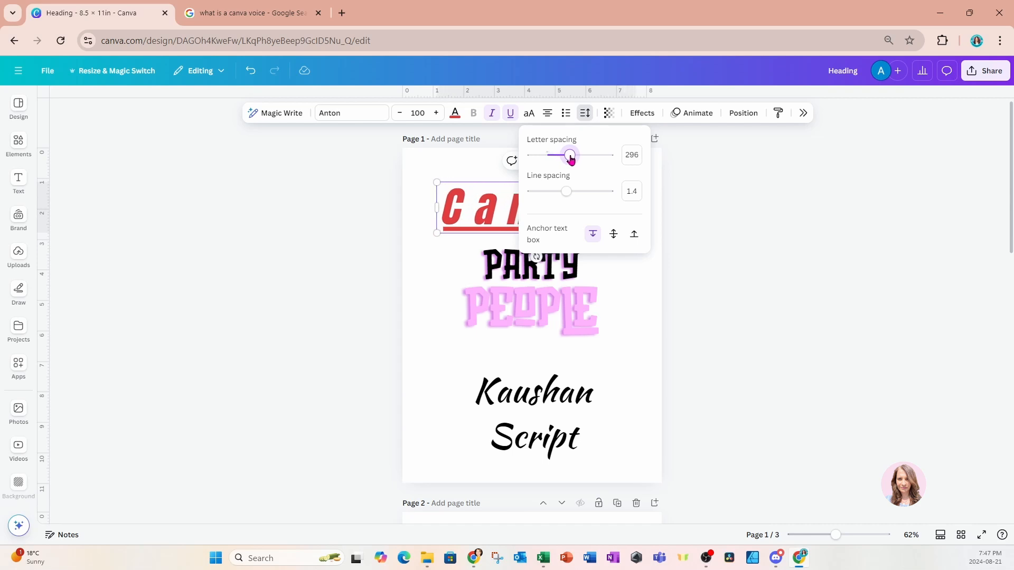
mouse_move(571, 159)
mouse_down()
mouse_move(542, 159)
mouse_move(561, 161)
mouse_up()
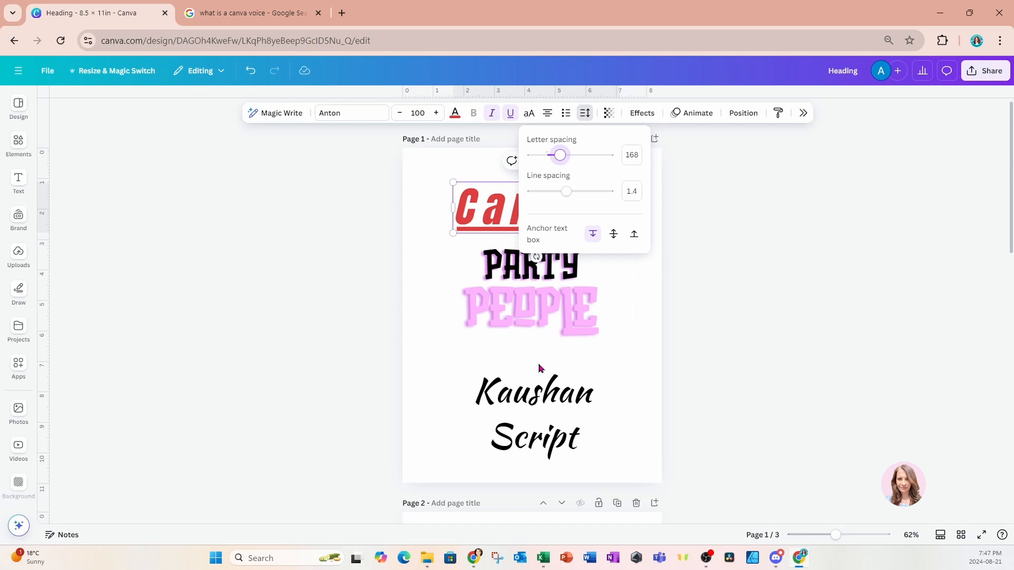
Step: Tighten the line spacing of the "Kaushan Script" text to 0.76, and check the spacing settings of the pink "PEOPLE" text
click(538, 397)
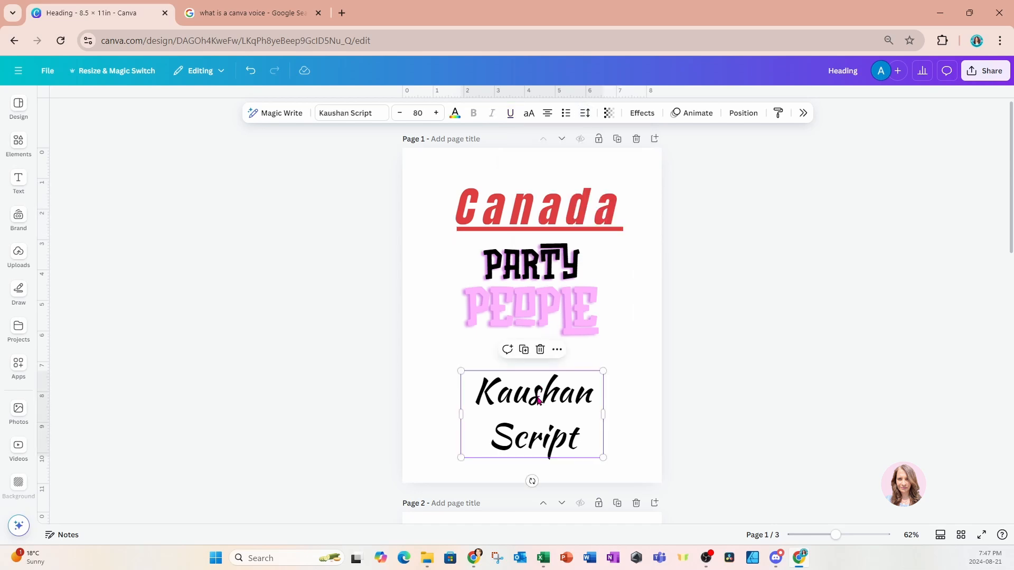
click(586, 114)
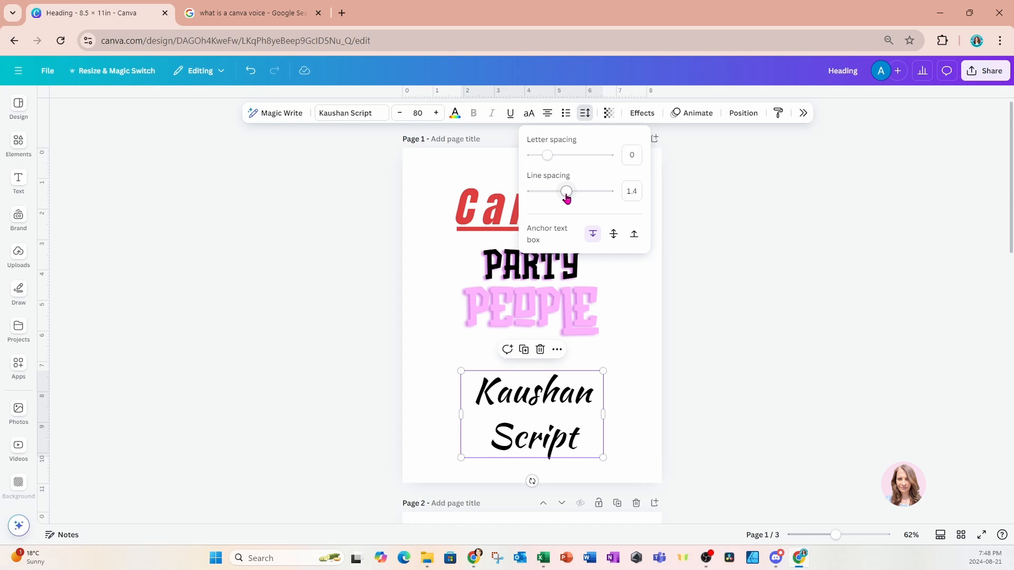
drag(566, 197, 577, 193)
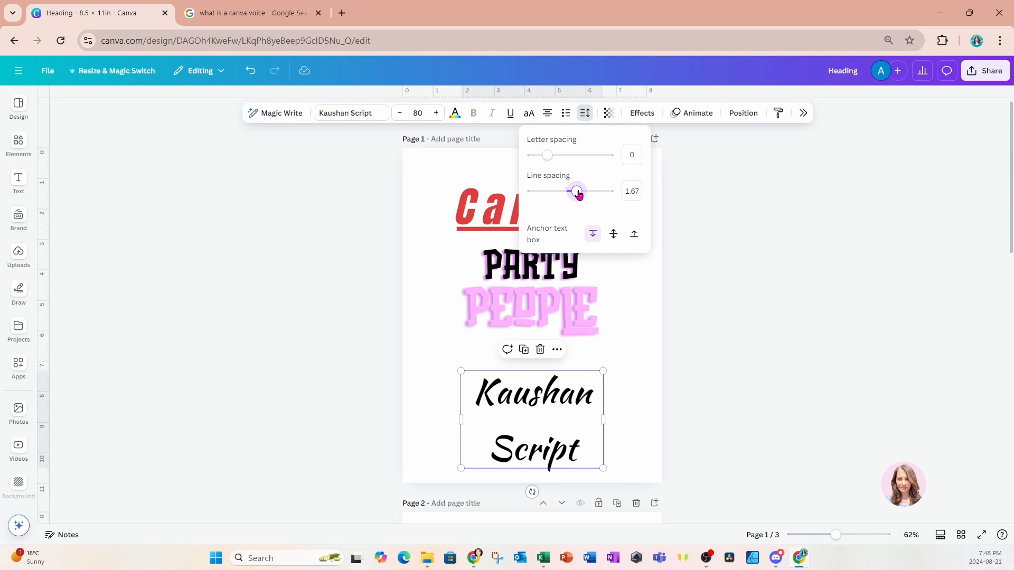
drag(578, 194, 542, 194)
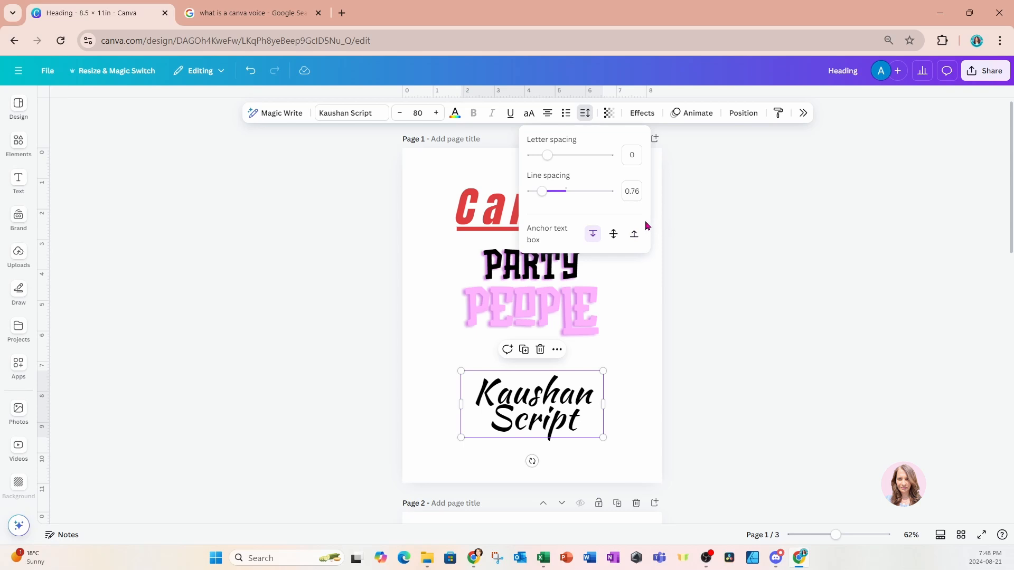
click(510, 300)
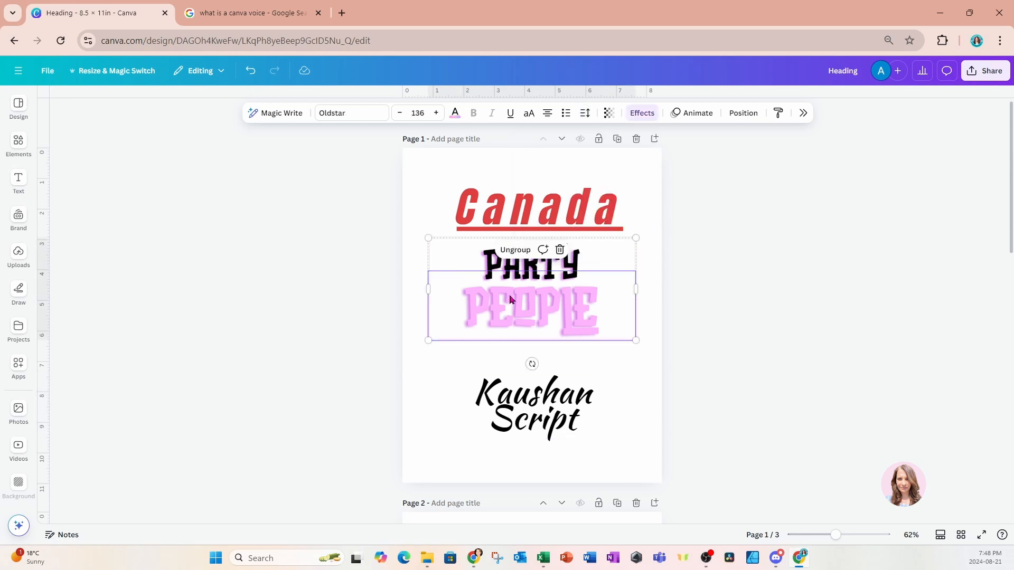
click(585, 114)
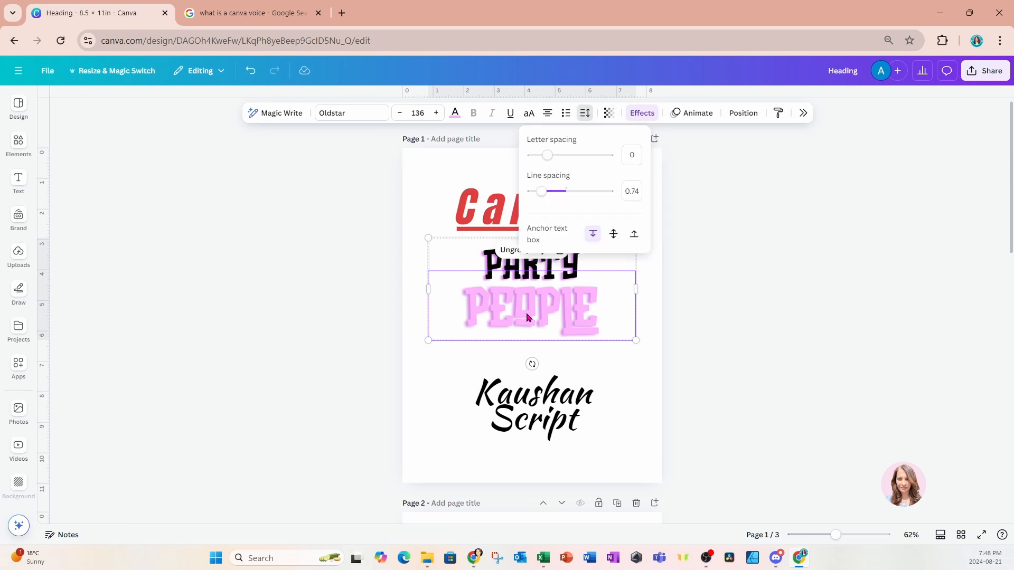
Step: Try a transparency value of 76 on the "Kaushan Script" text, and restore it to 100
click(557, 398)
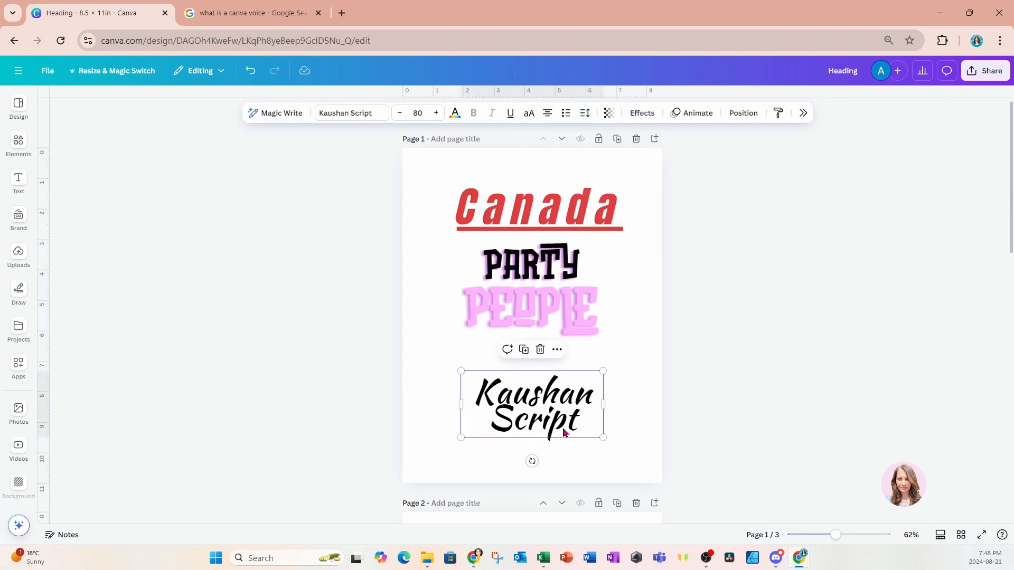
click(610, 115)
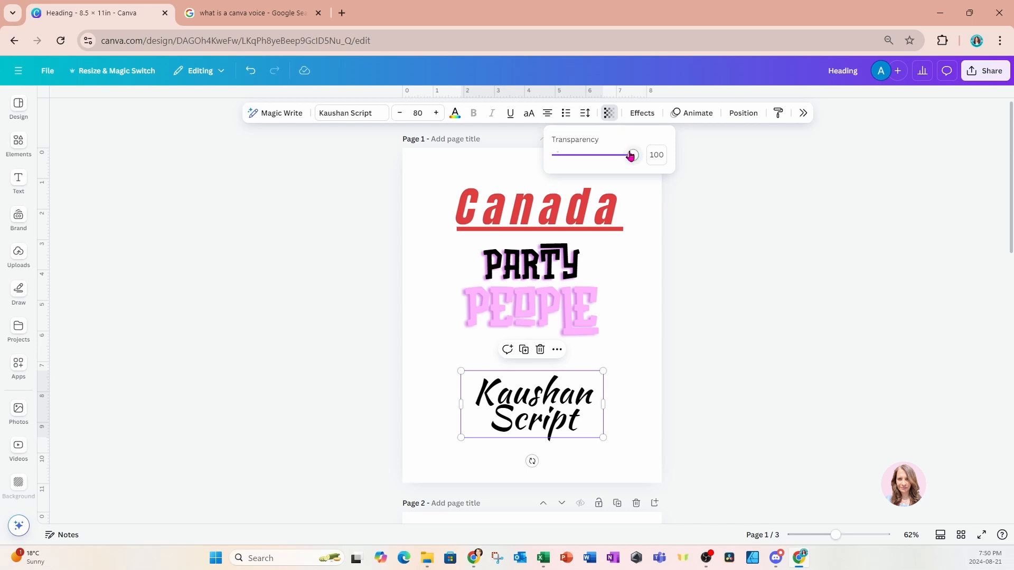
drag(634, 159, 614, 164)
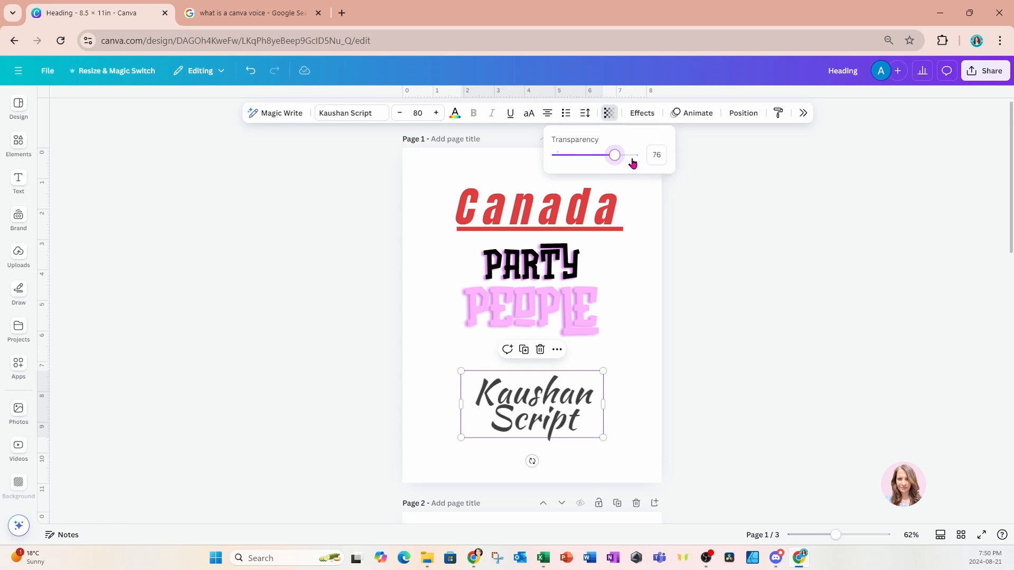
drag(617, 160, 701, 191)
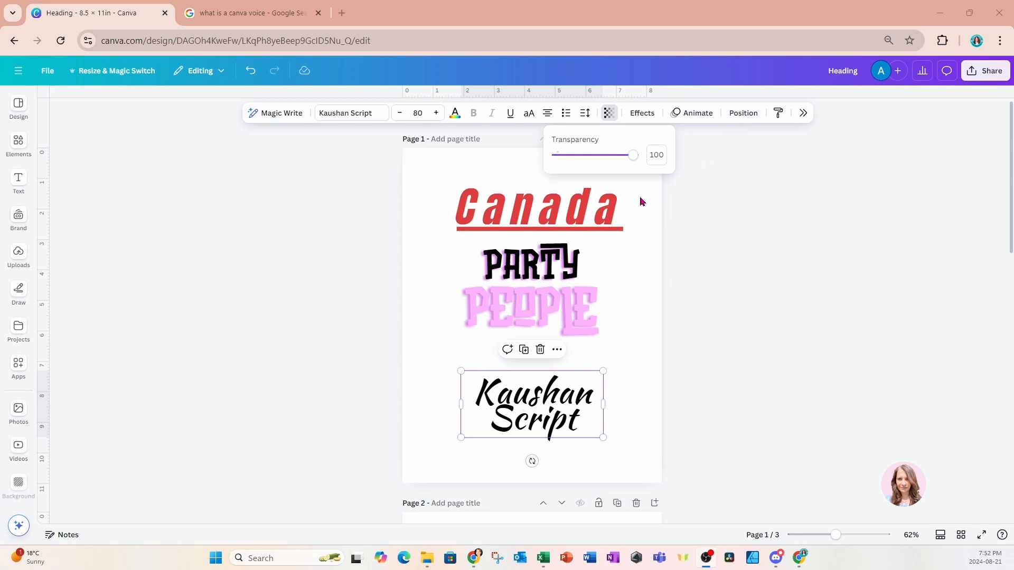
Step: Show the page 1 layers and move the "Kaushan Script" and "Canada" texts onto the "PARTY PEOPLE" group so they overlap
click(593, 208)
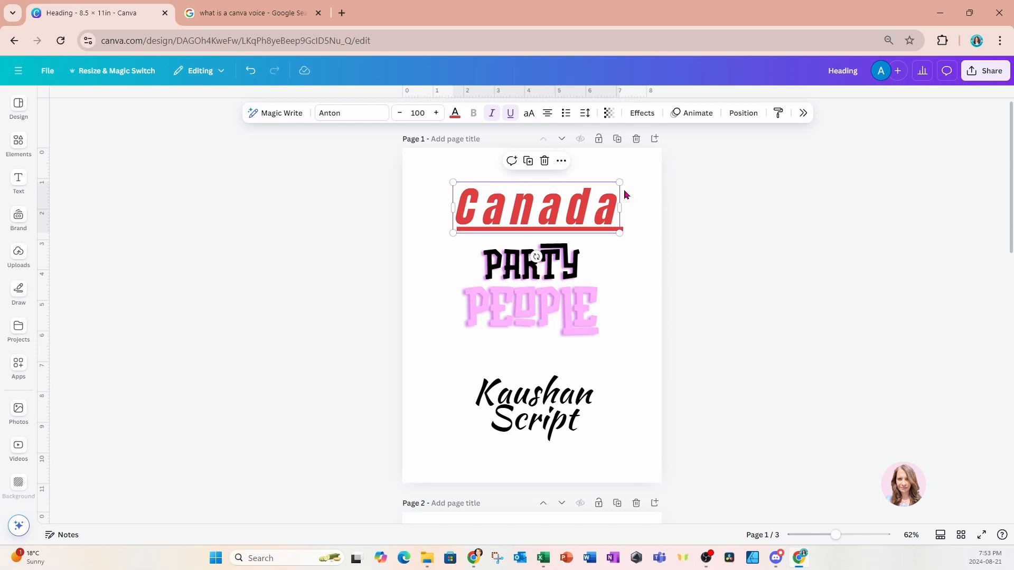
click(744, 113)
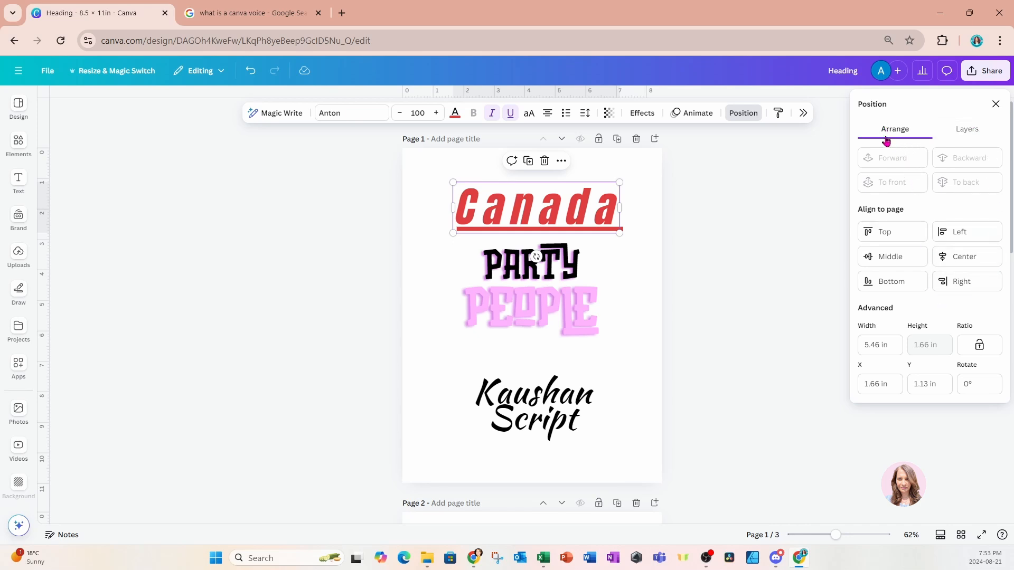
click(961, 140)
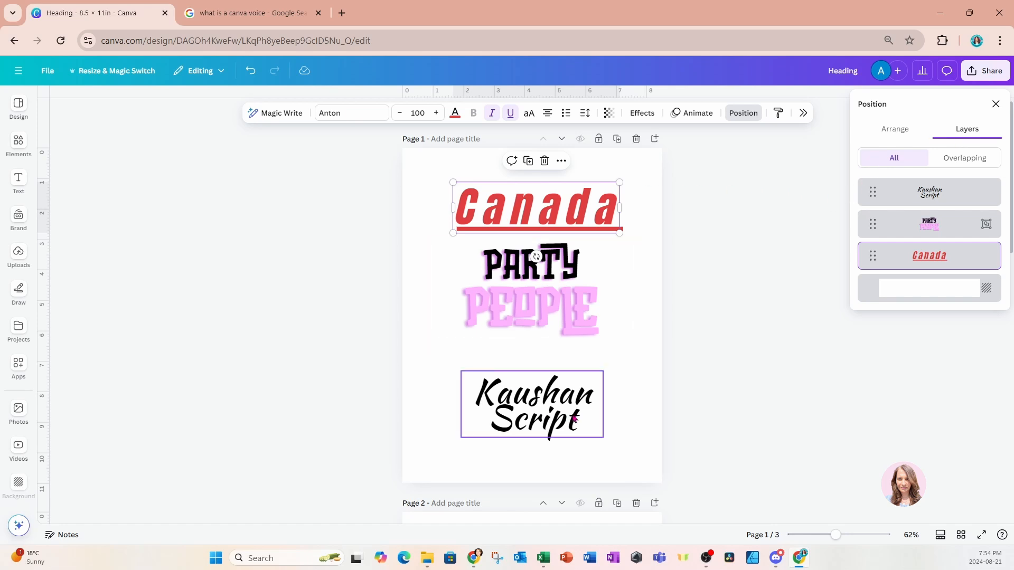
drag(552, 424, 553, 310)
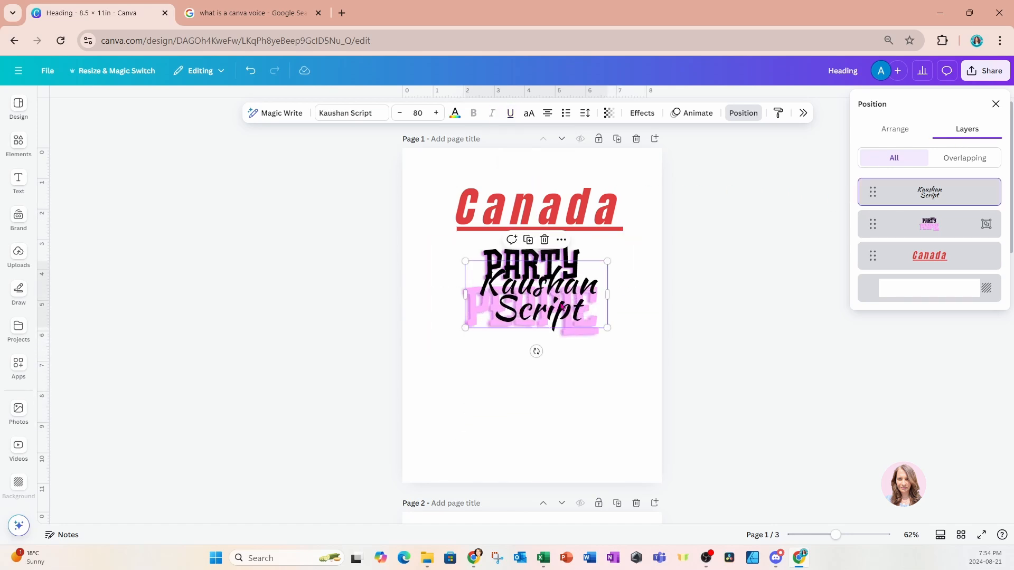
drag(592, 206, 588, 280)
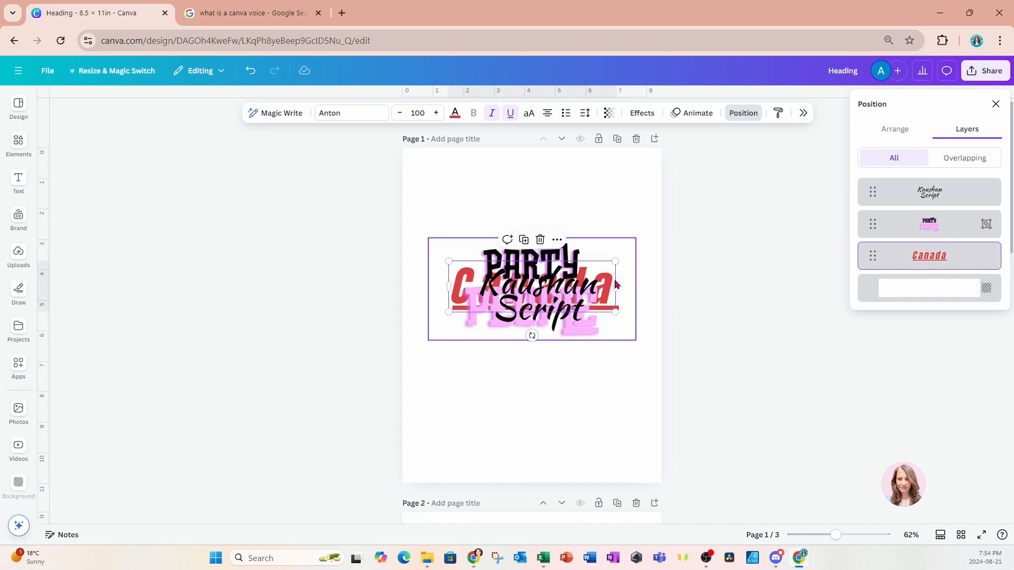
Step: Examine how the overlapping page 1 texts can be selected, both through their layers and directly on the page
click(641, 202)
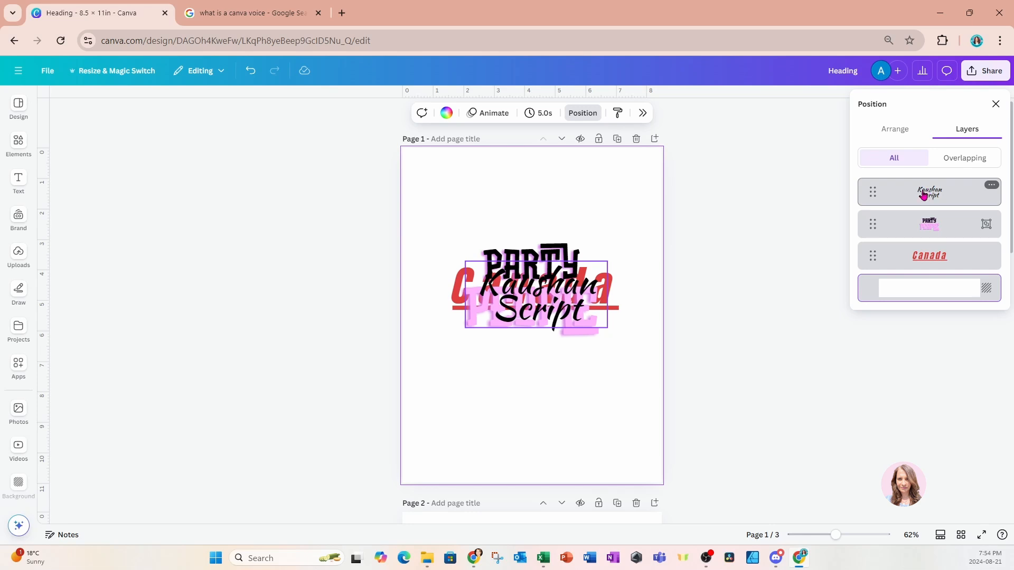
click(908, 230)
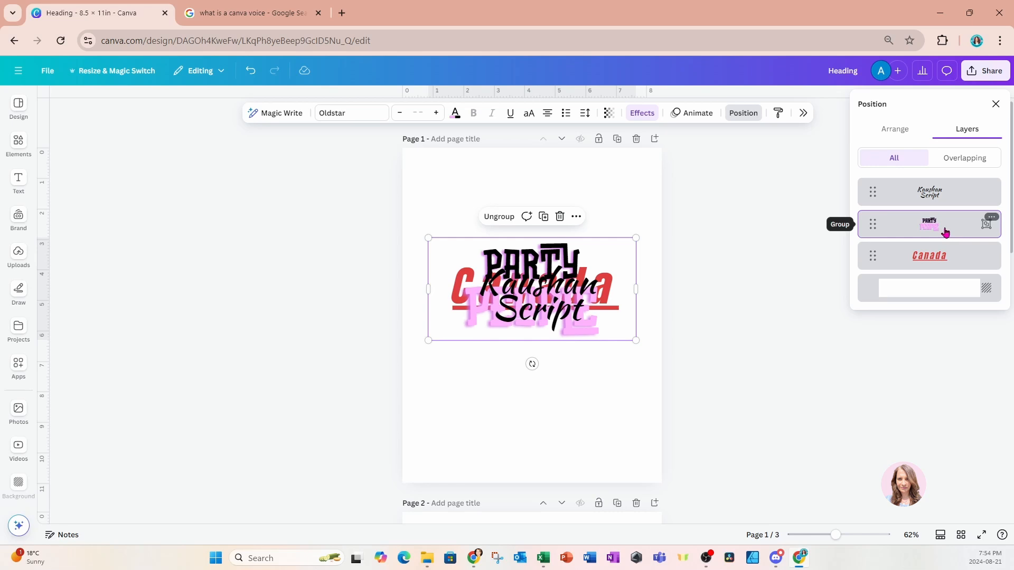
click(622, 385)
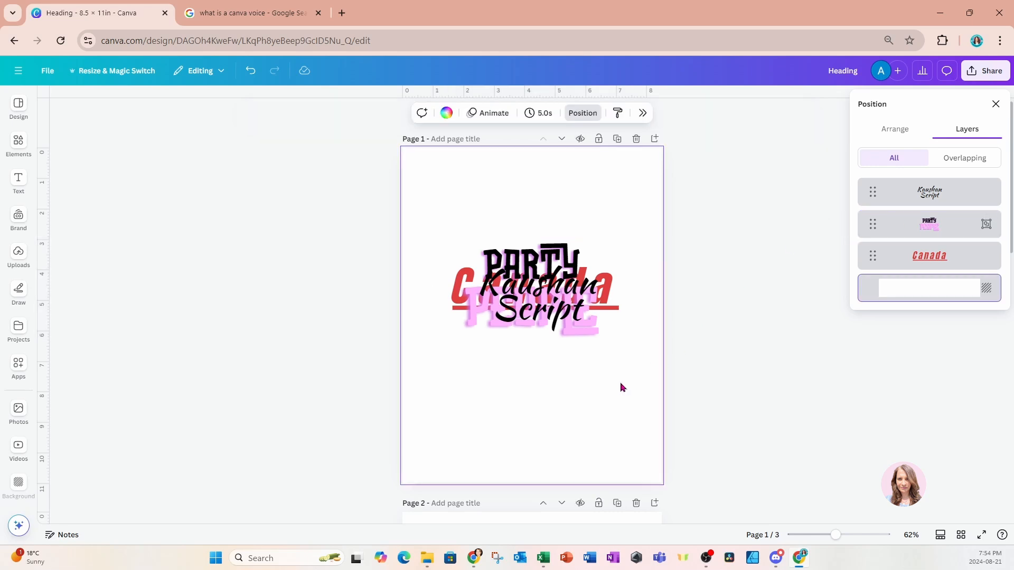
click(602, 309)
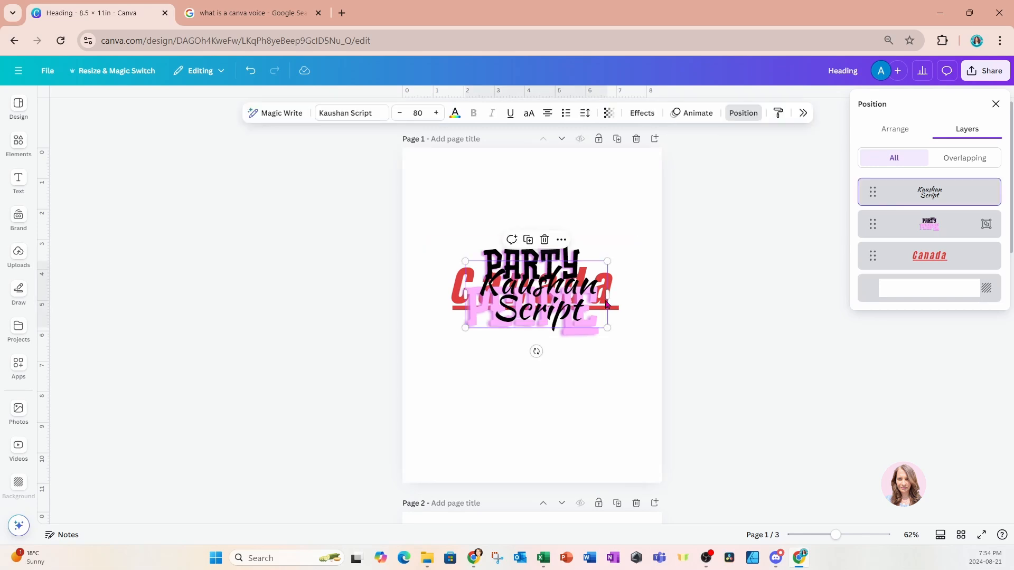
click(454, 295)
click(507, 285)
double_click(518, 280)
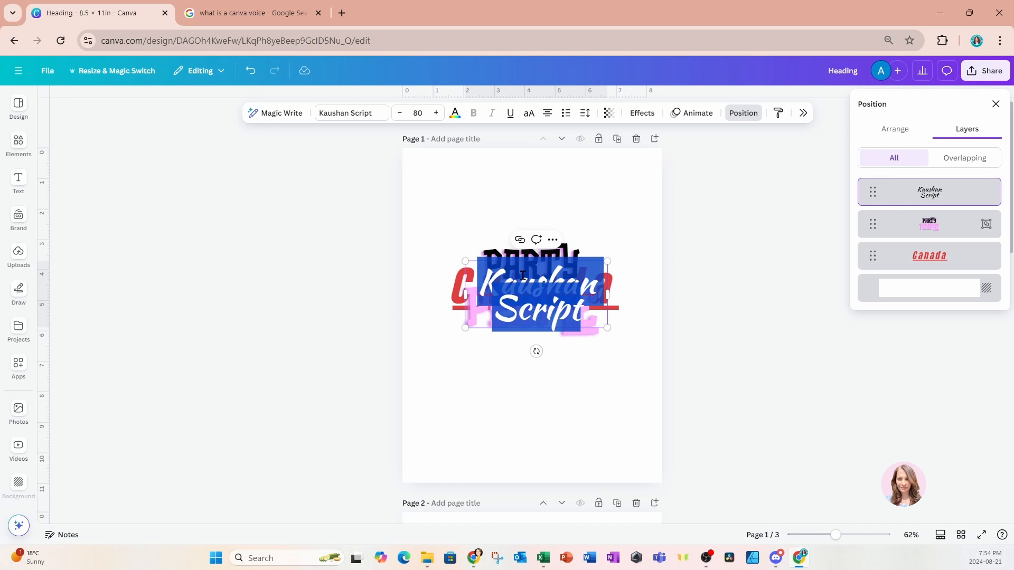
click(570, 282)
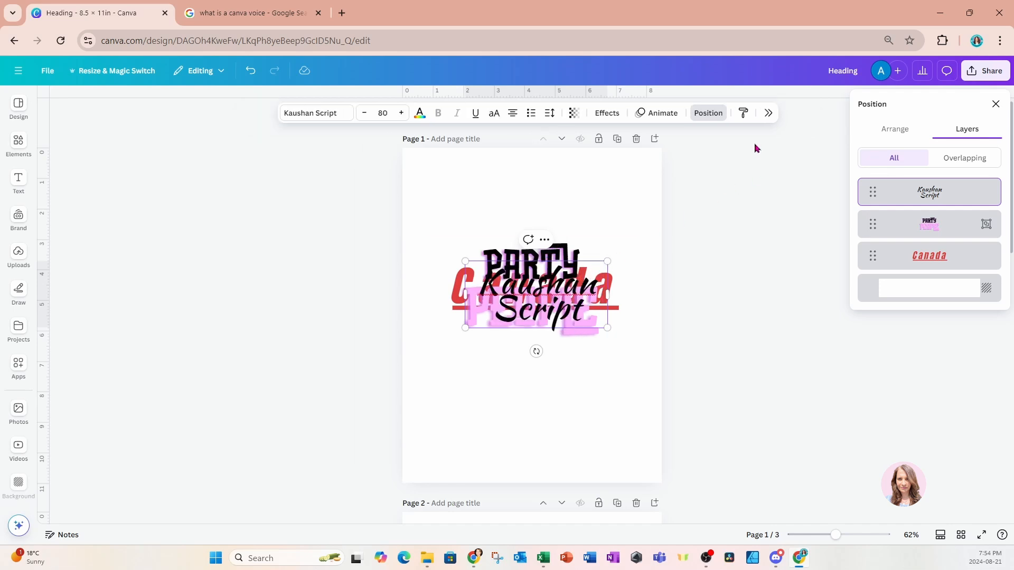
click(705, 117)
click(705, 117)
Step: Select the "Canada" text through its layer, recolor it bright aqua blue from the default colors, and return to the layers
click(933, 262)
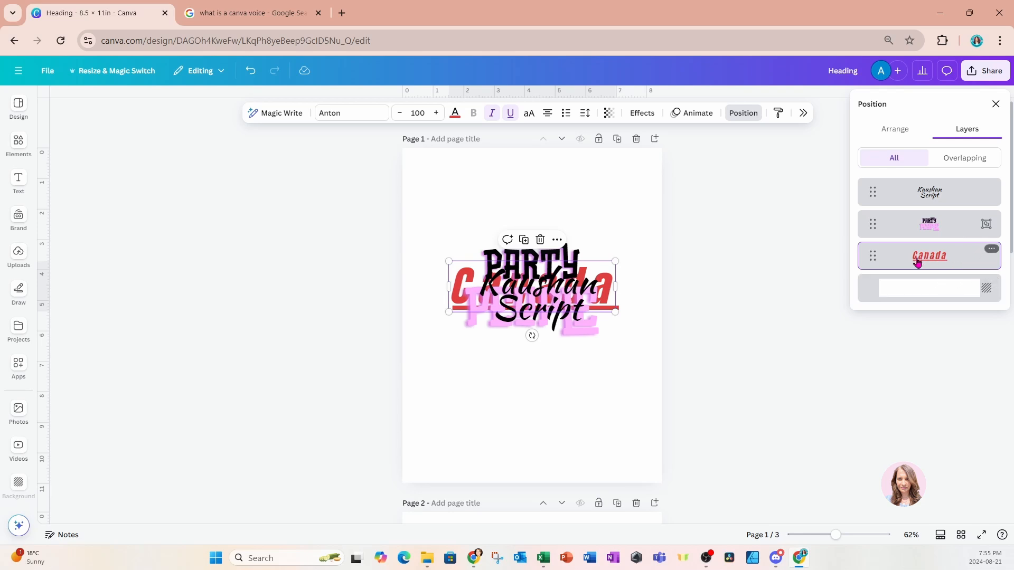
click(455, 116)
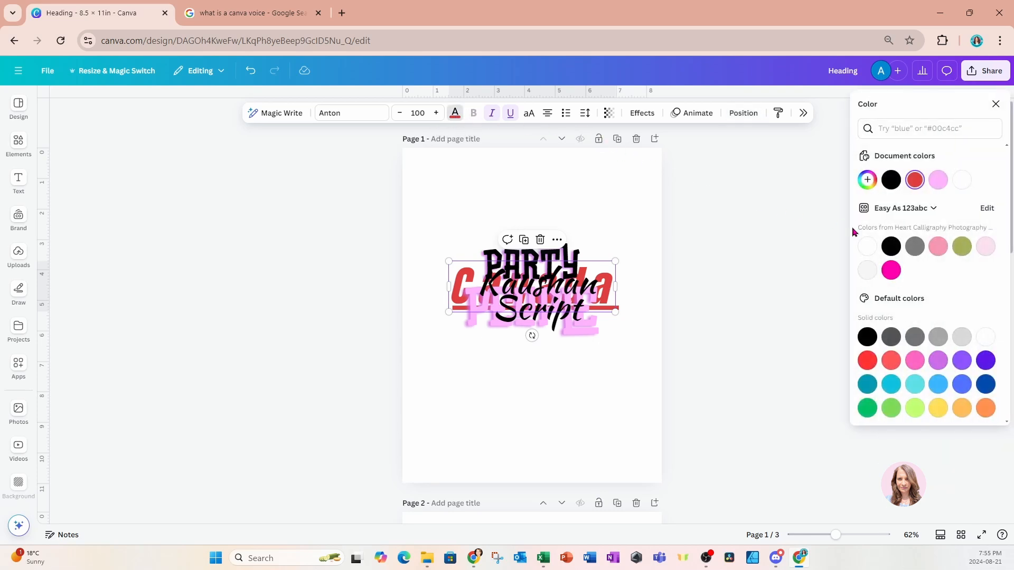
click(892, 385)
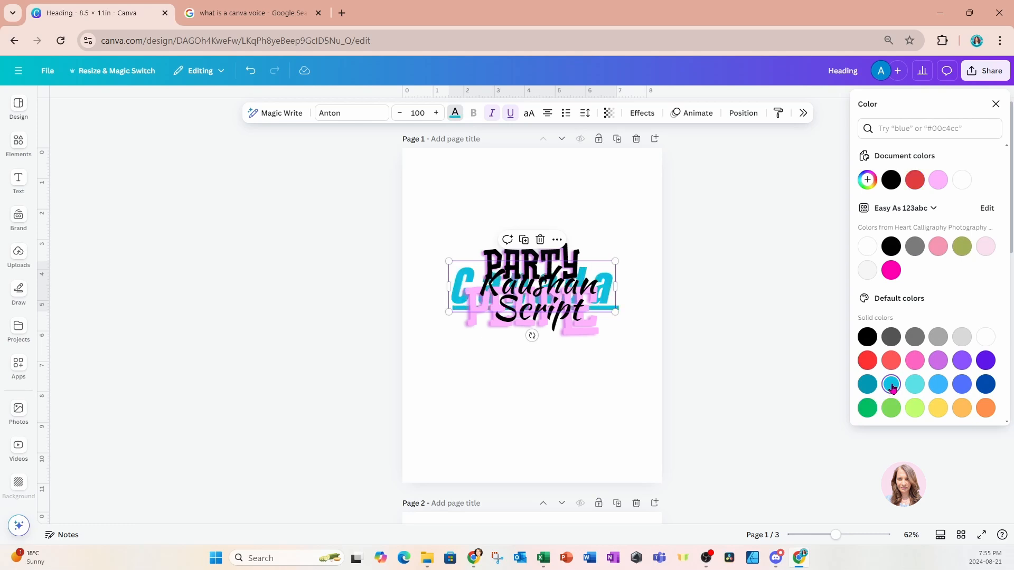
click(995, 105)
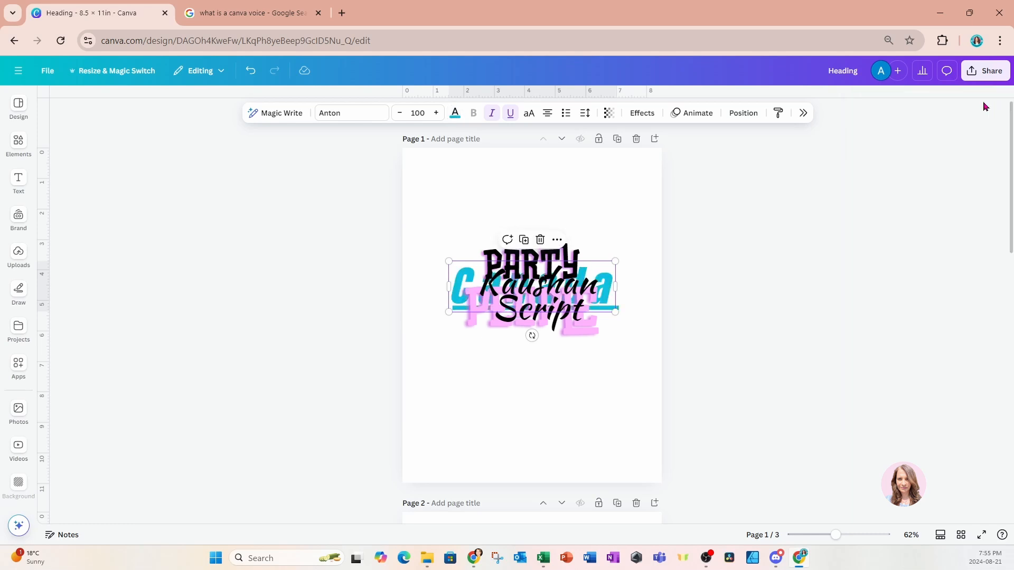
click(747, 114)
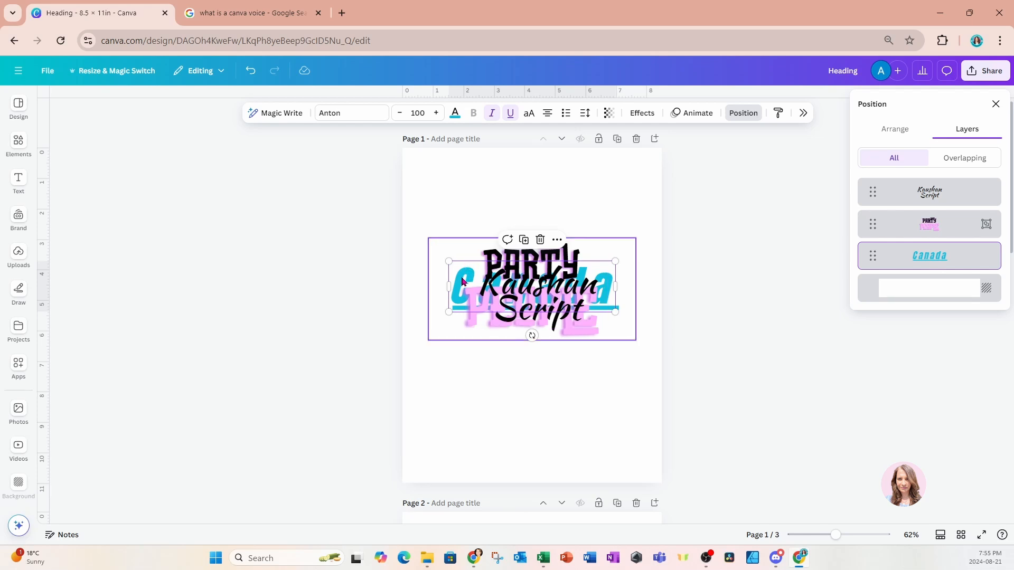
Step: Try moving the "Canada" text up out of the overlapping stack, and undo the move
drag(462, 281, 465, 199)
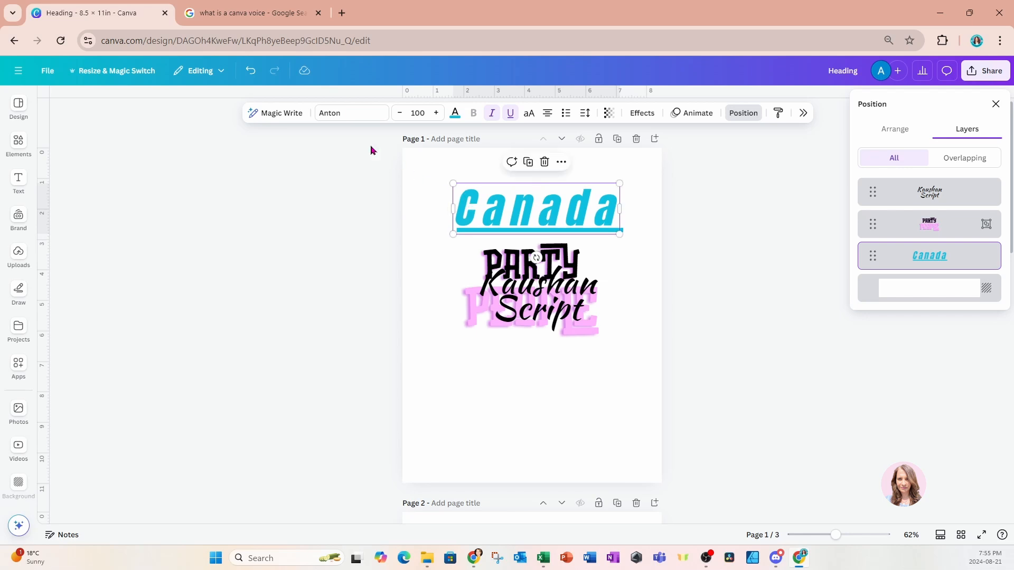
click(251, 72)
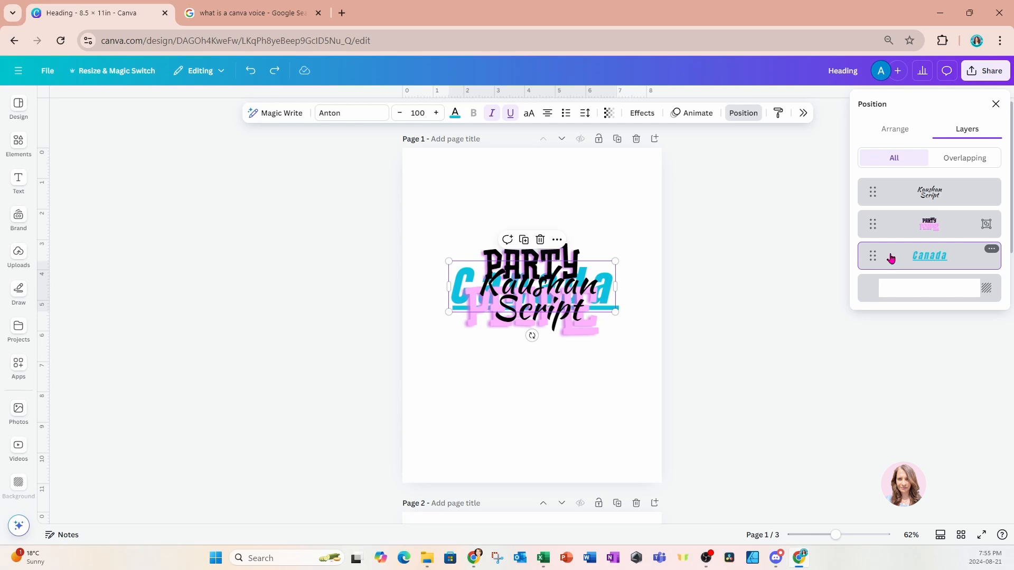
Step: Move the "Canada" text layer to the top of the page 1 stack and select the text directly on the page
drag(891, 258, 890, 175)
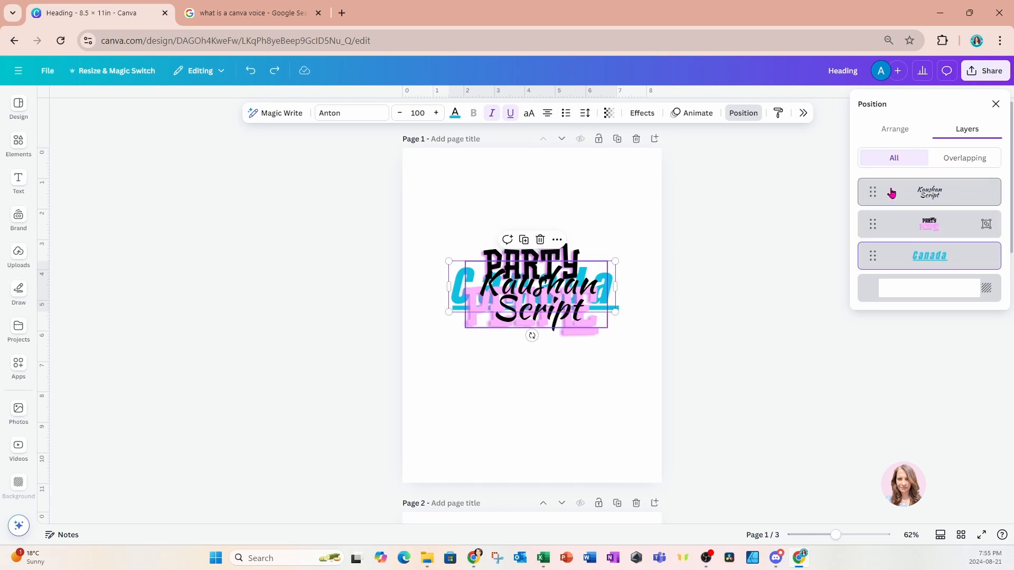
drag(897, 265, 898, 189)
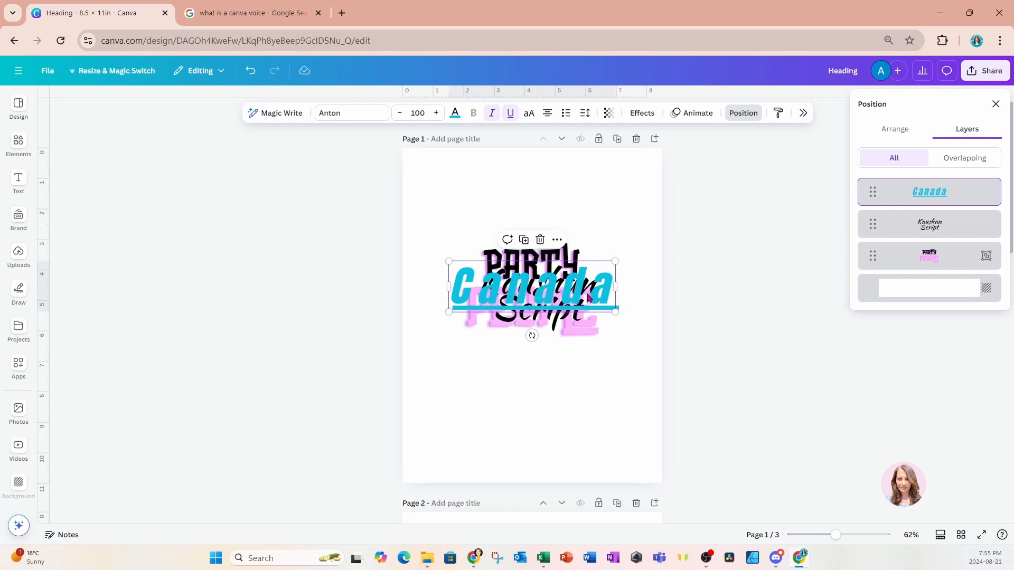
click(478, 392)
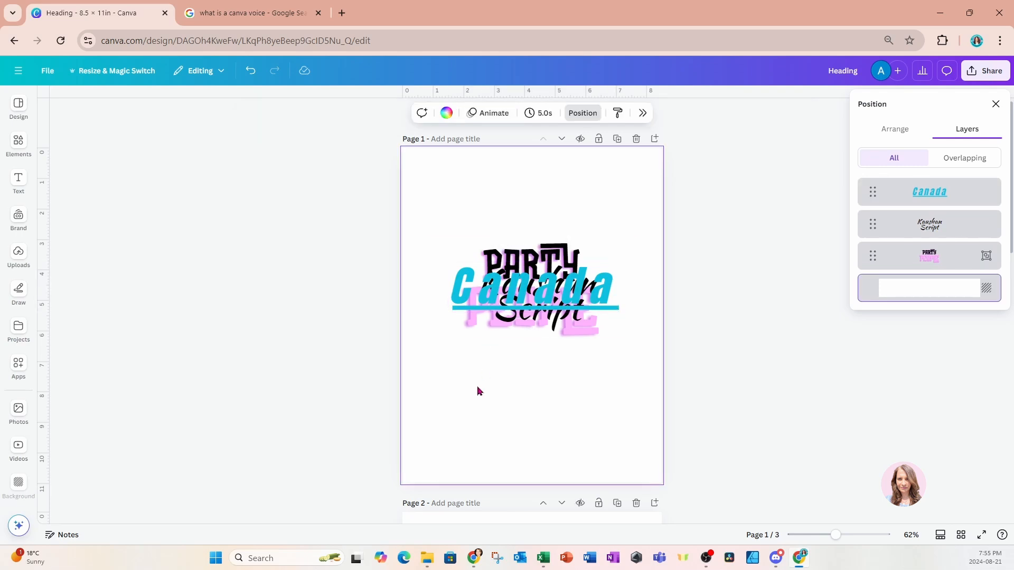
click(558, 300)
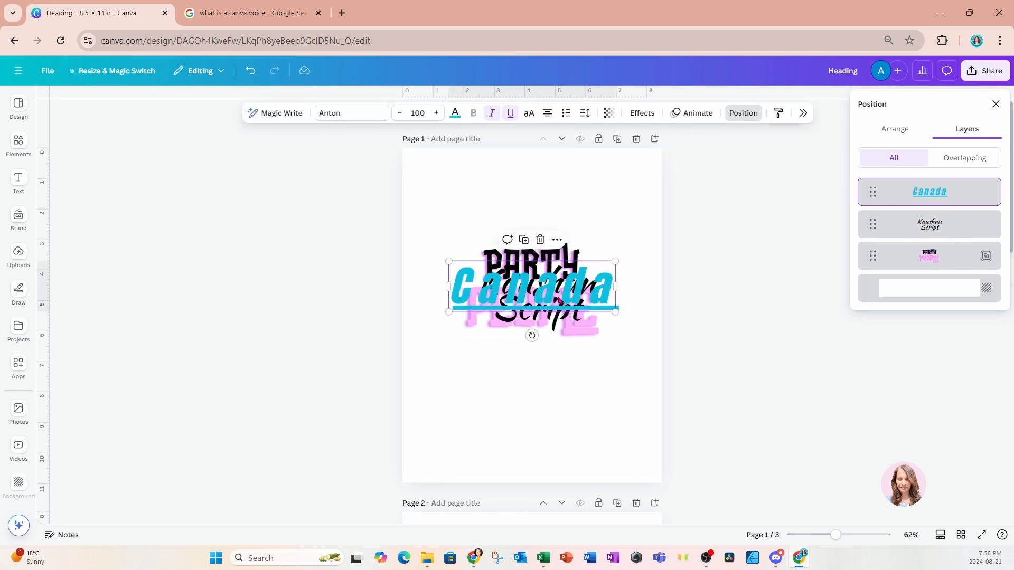
Step: Move the "Canada" text below the overlapping texts, centered horizontally on page 1, and close the layer list
drag(558, 299, 555, 384)
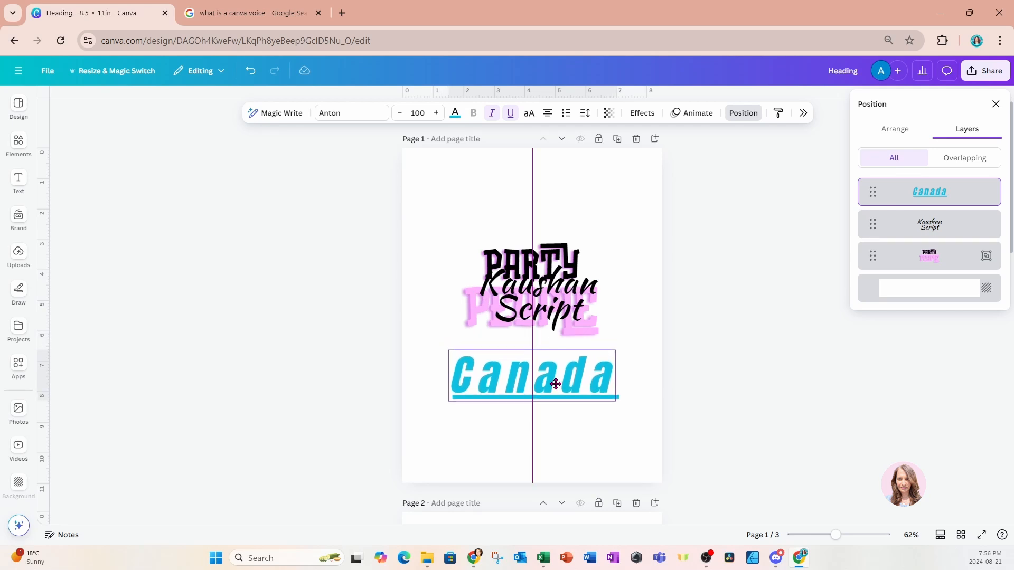
drag(555, 384, 555, 384)
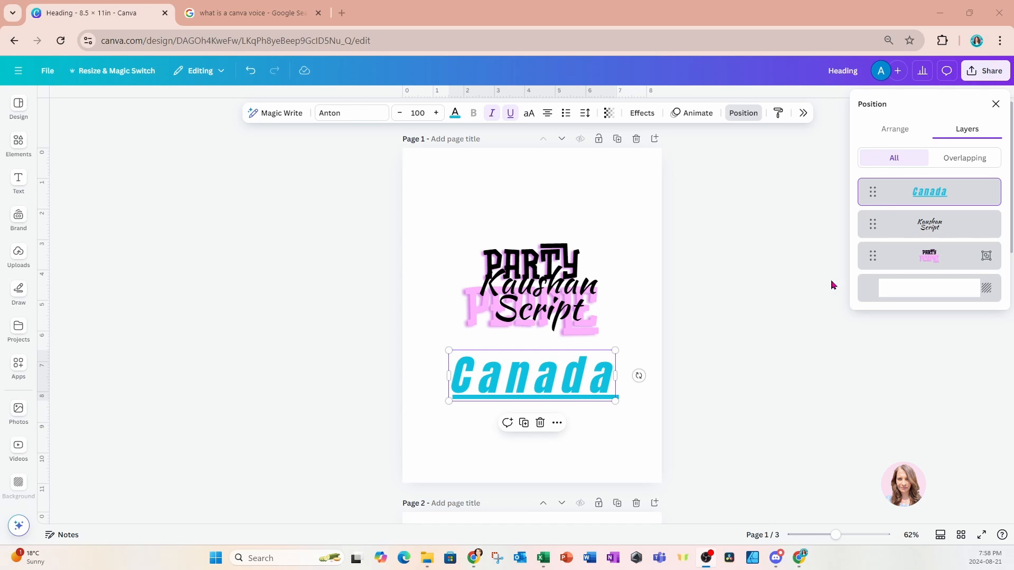
click(995, 104)
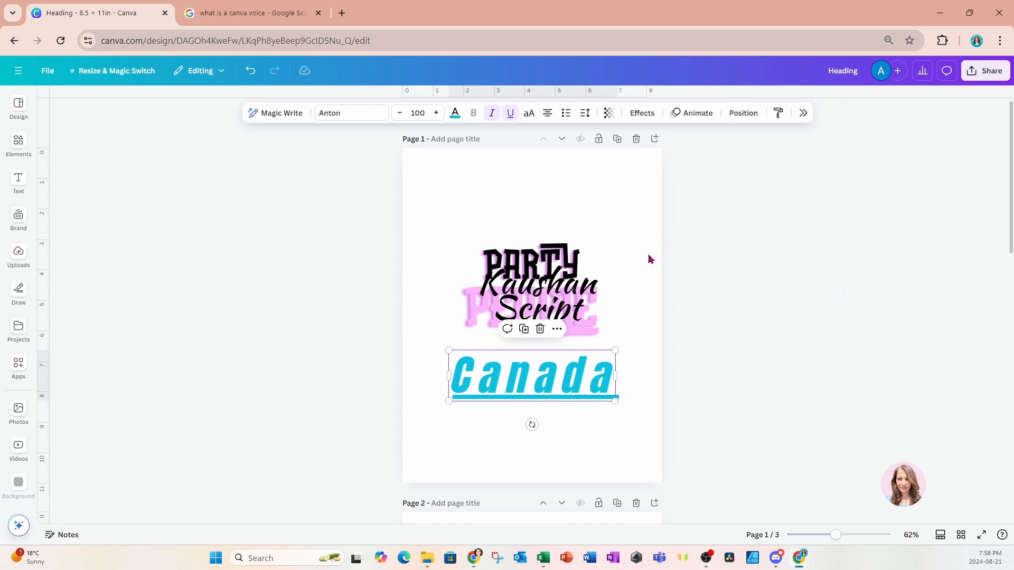
Step: Add a blank page after page 3
scroll(648, 258, down, 5)
scroll(649, 260, down, 10)
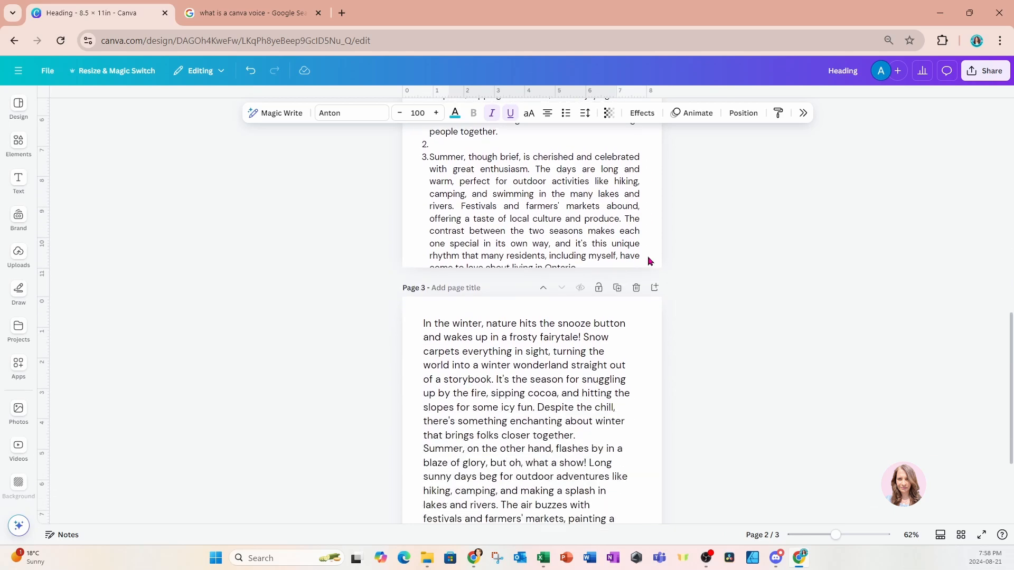
scroll(648, 263, up, 3)
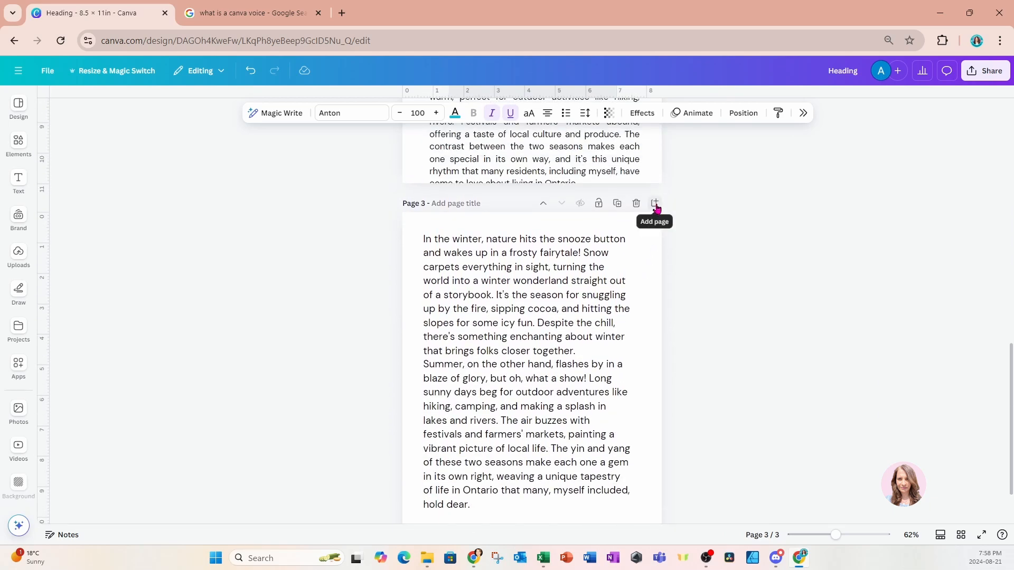
click(655, 204)
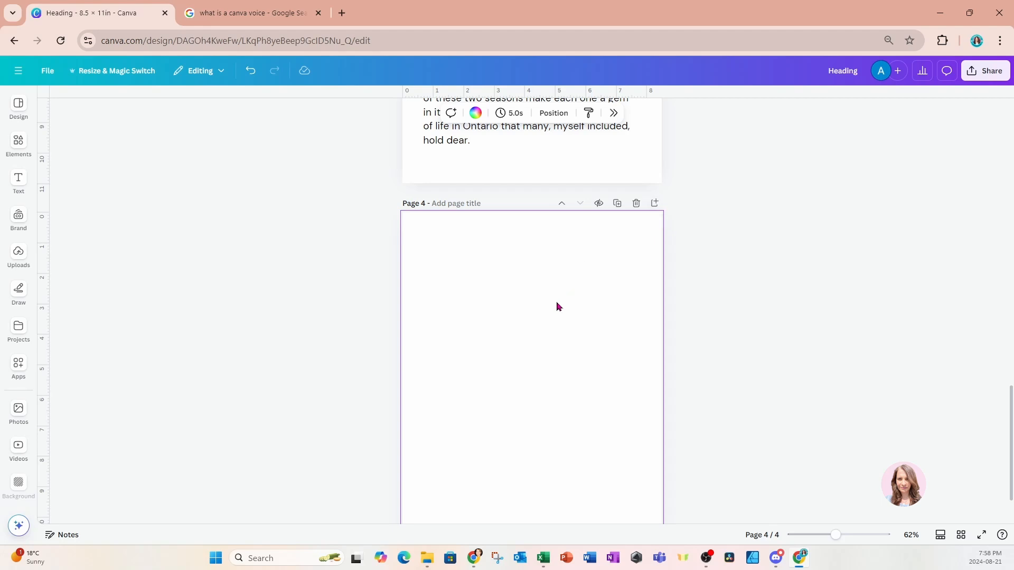
scroll(555, 304, down, 3)
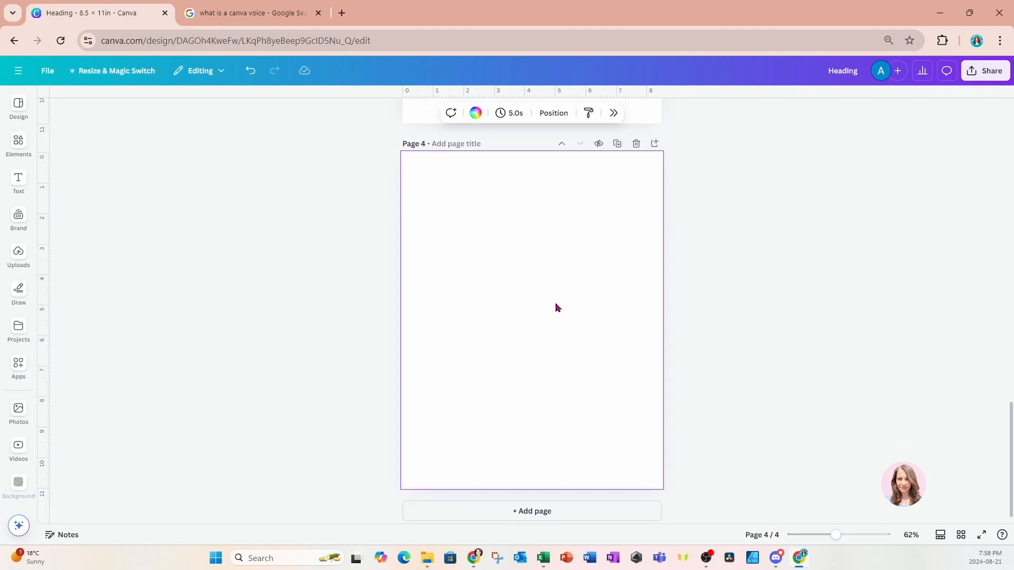
Step: Add 3x3 Grid guides to page 4
click(48, 74)
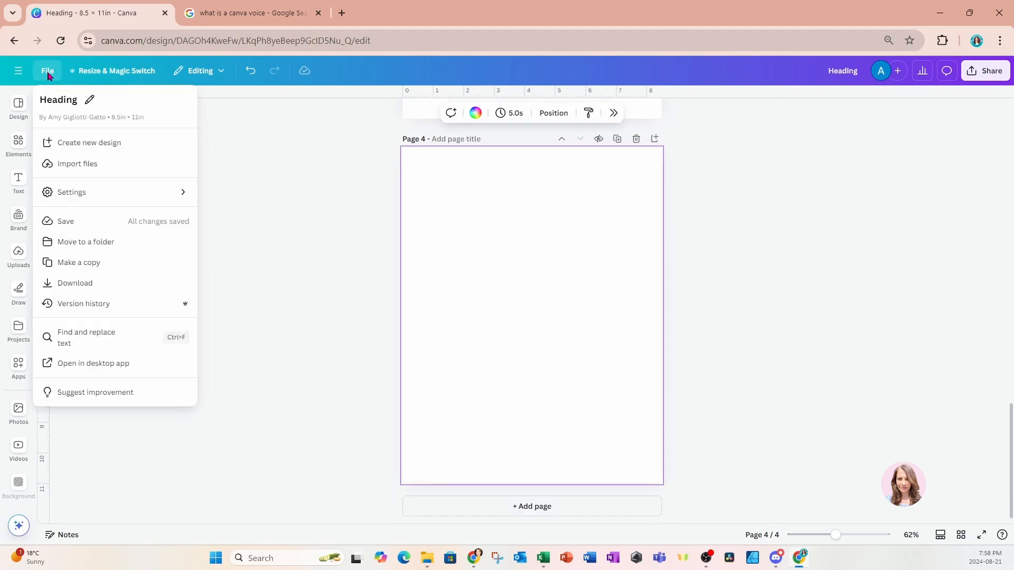
click(46, 191)
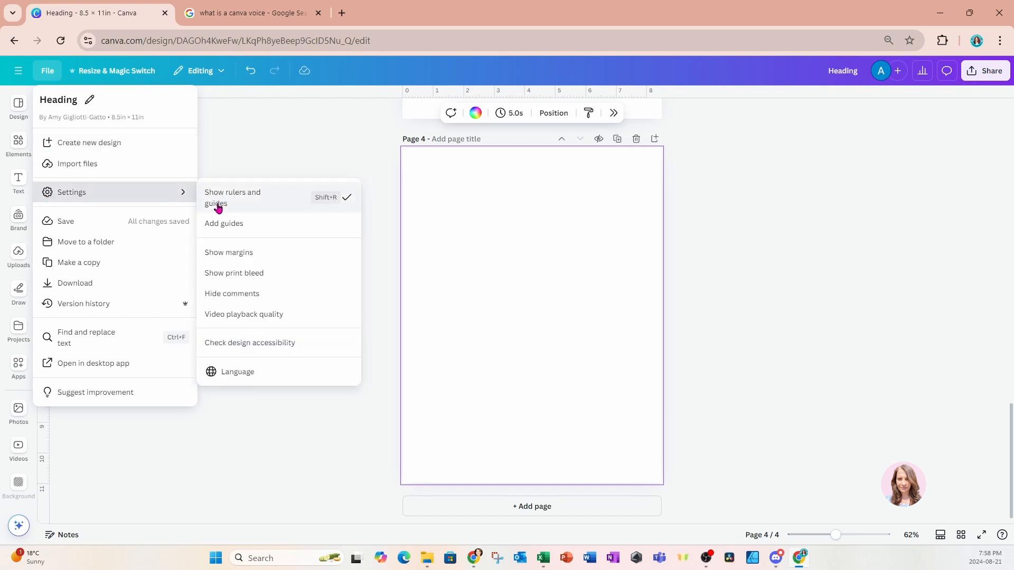
click(219, 227)
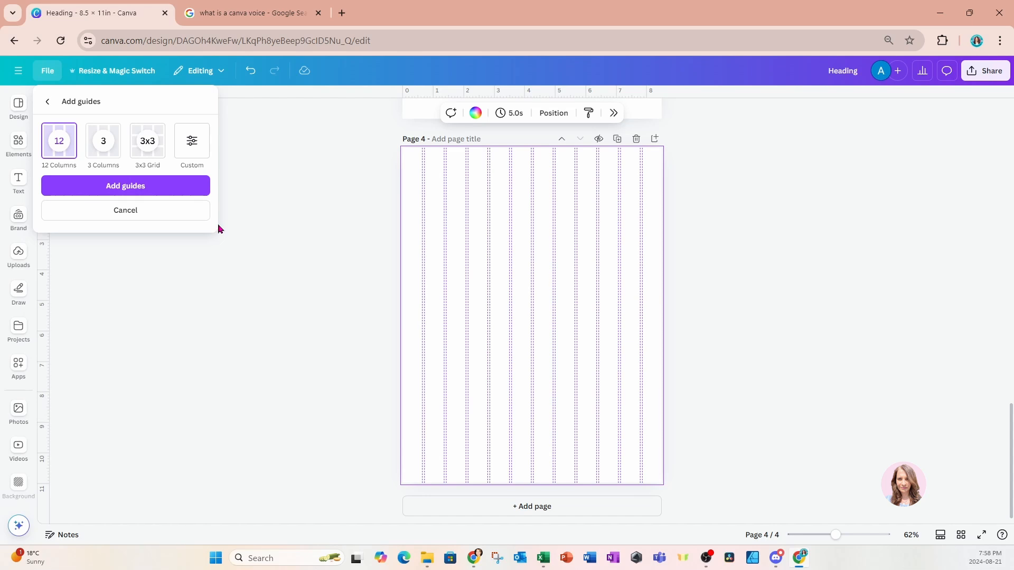
click(151, 143)
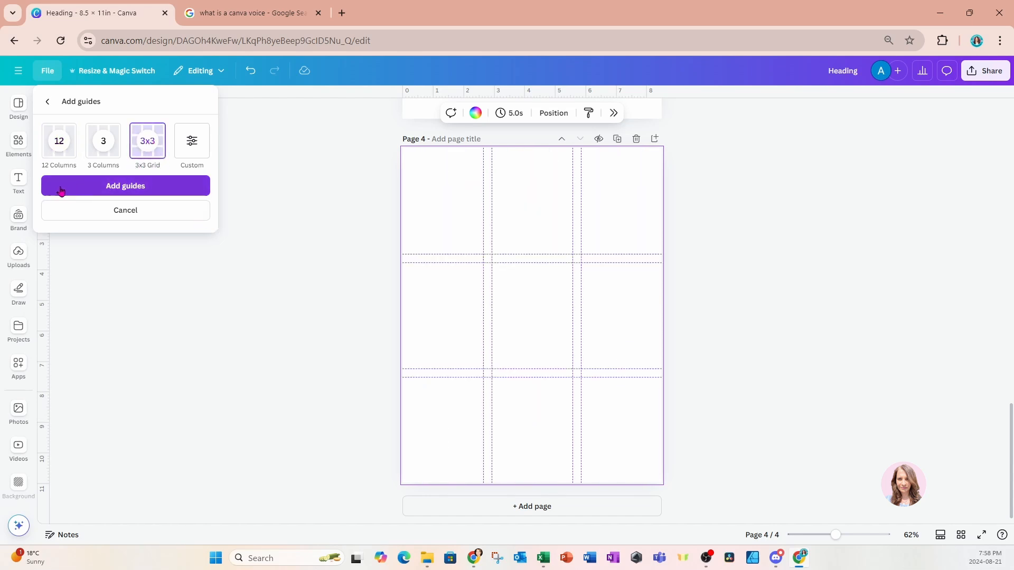
click(90, 192)
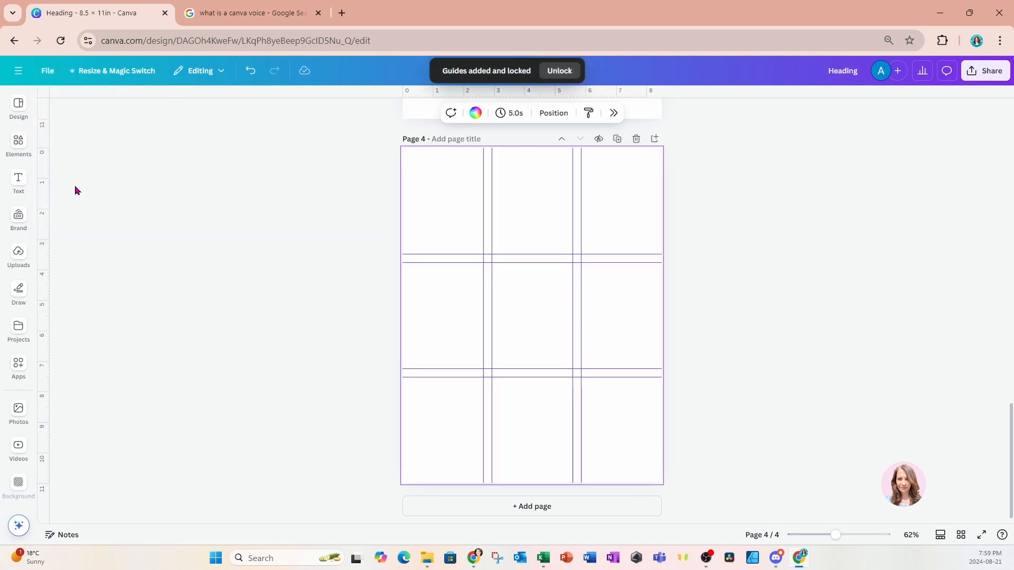
Step: Add a heading reading "One" to page 4 and move it into the top-left grid cell
click(3, 181)
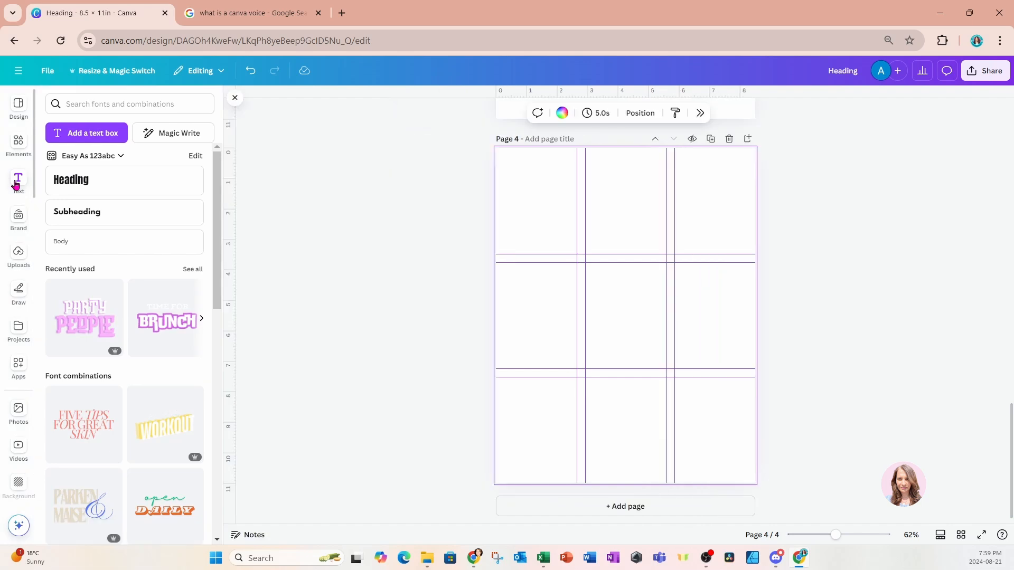
click(73, 181)
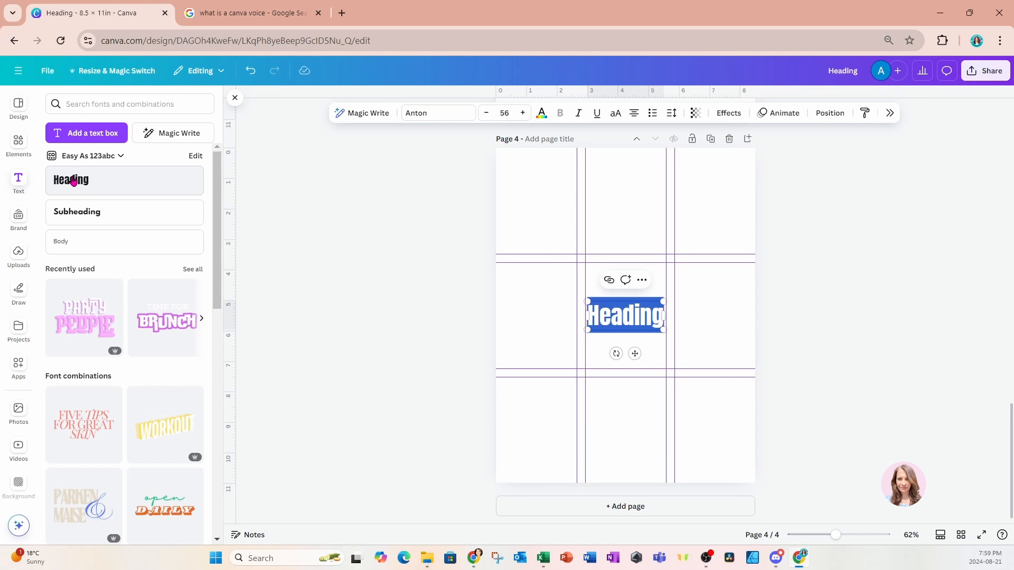
text(One)
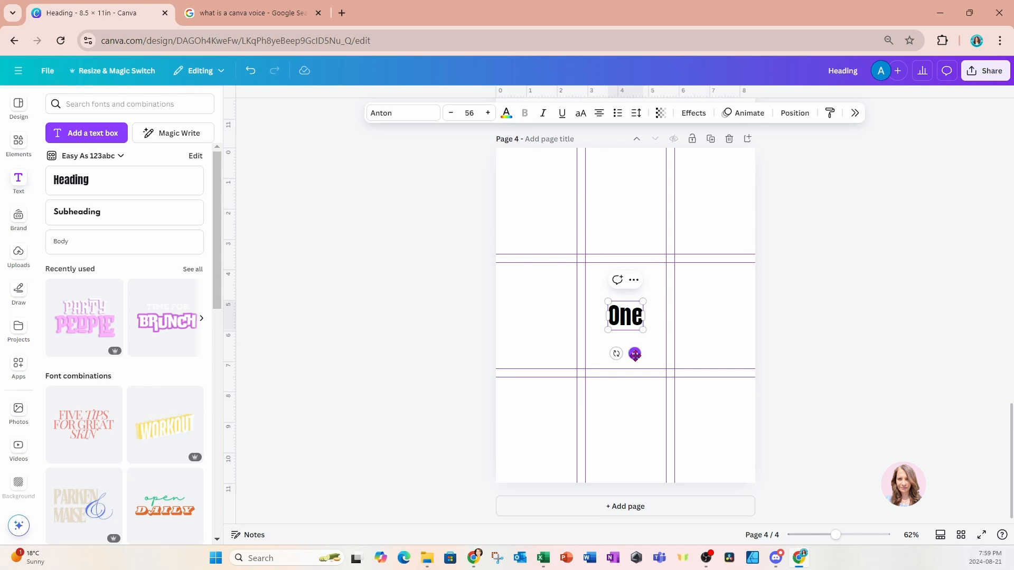
drag(634, 354, 545, 240)
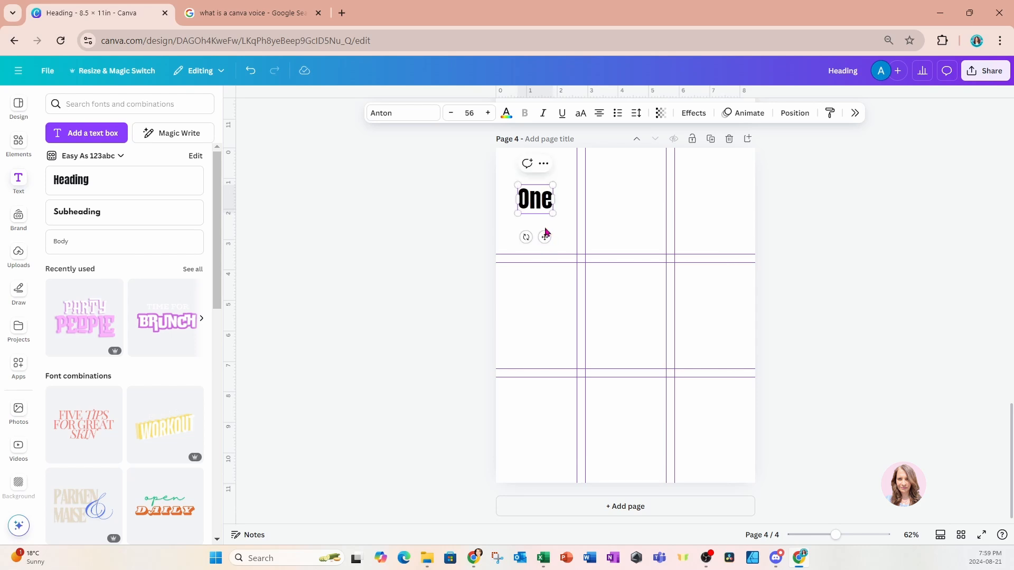
click(553, 283)
Step: Duplicate the "One" heading and place the copy in the top-middle grid cell, level with the original and centered on the page
click(546, 211)
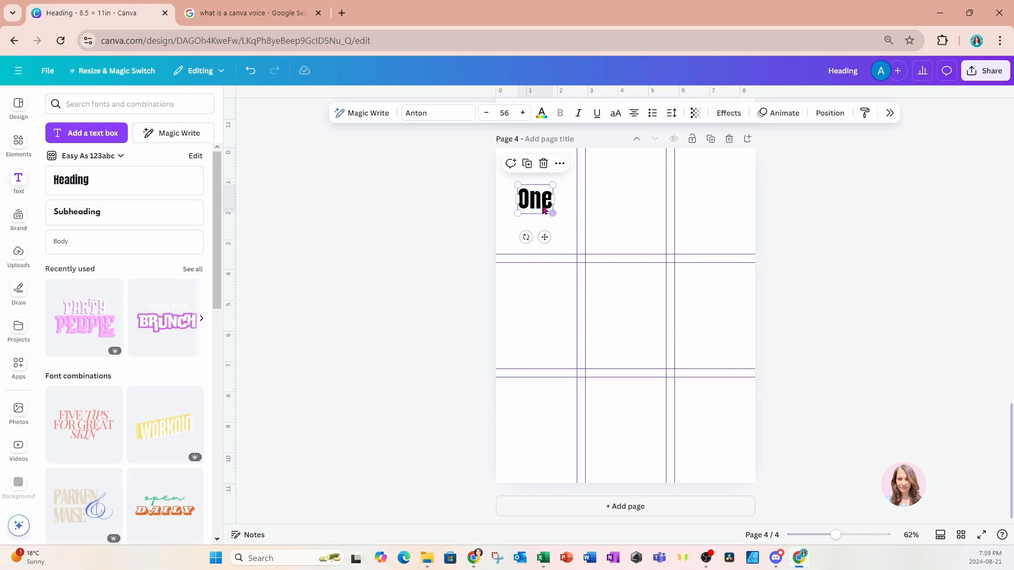
click(527, 167)
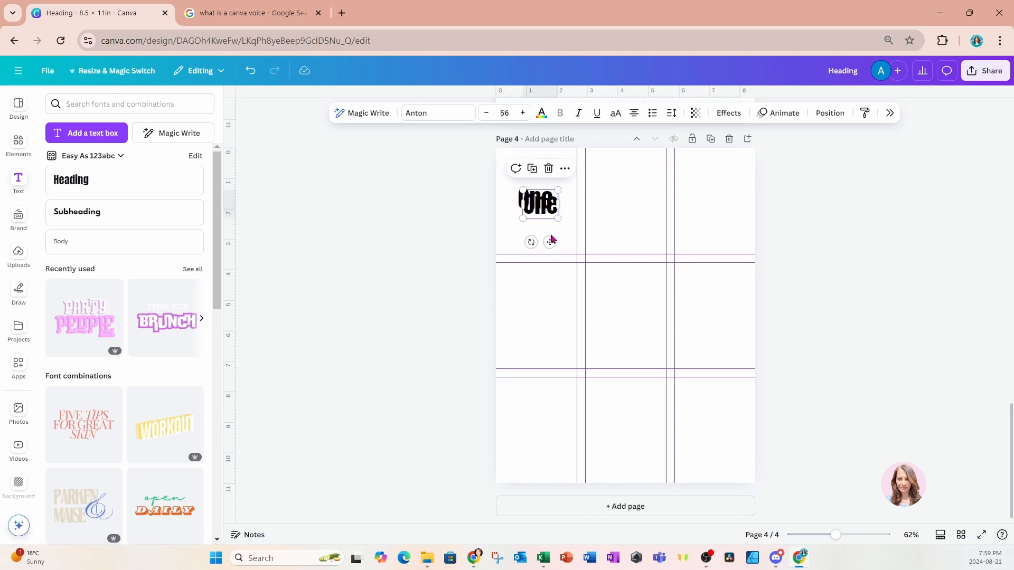
drag(545, 237, 632, 239)
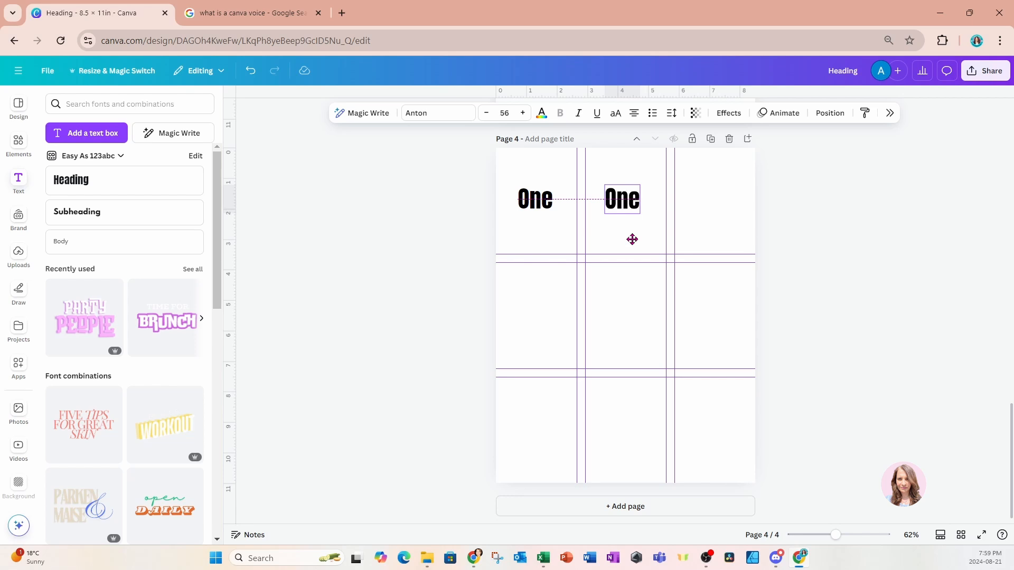
drag(632, 239, 632, 240)
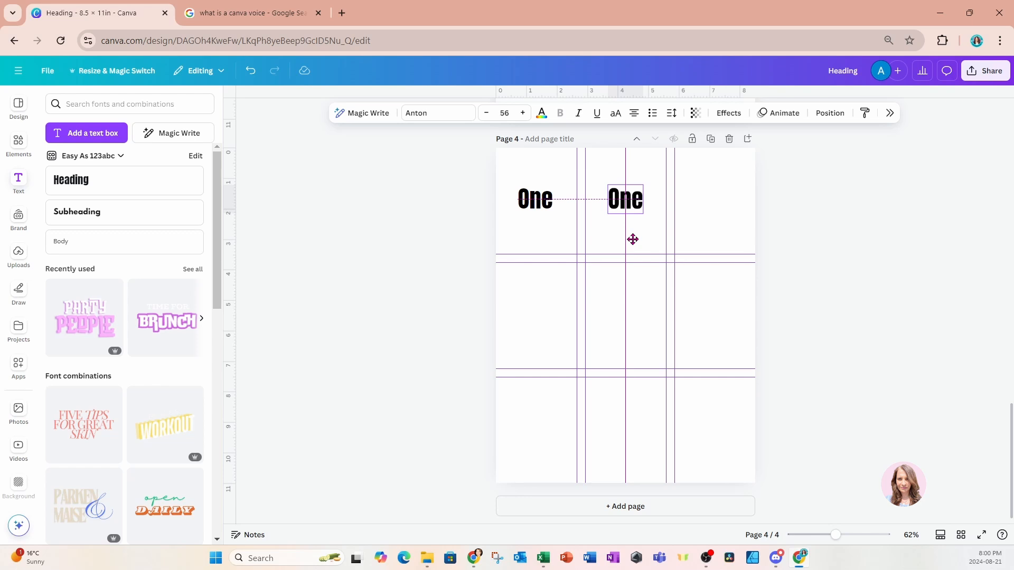
drag(633, 239, 634, 235)
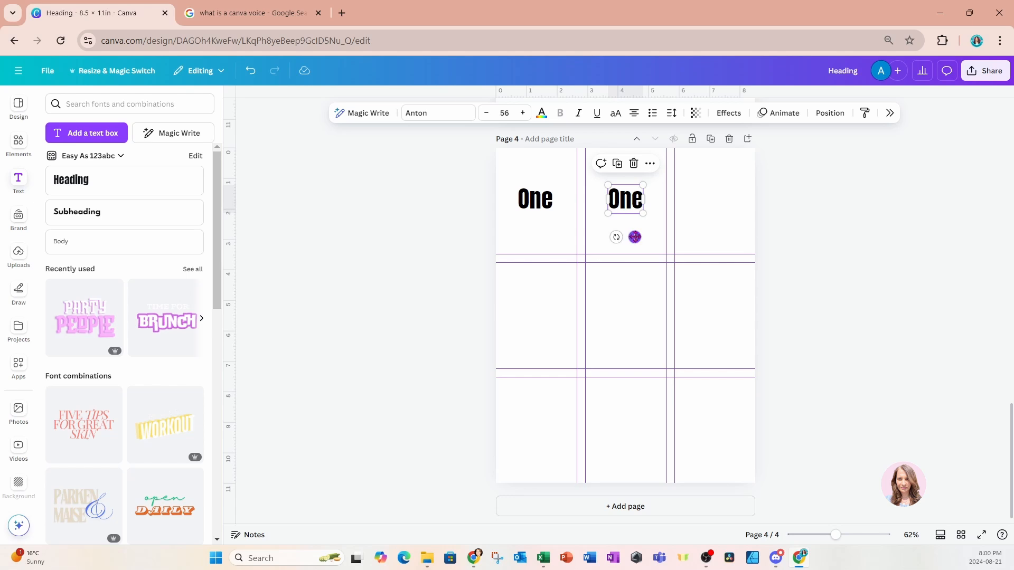
drag(634, 236, 633, 236)
Step: Change the heading in the top-middle grid cell to "Two"
double_click(628, 212)
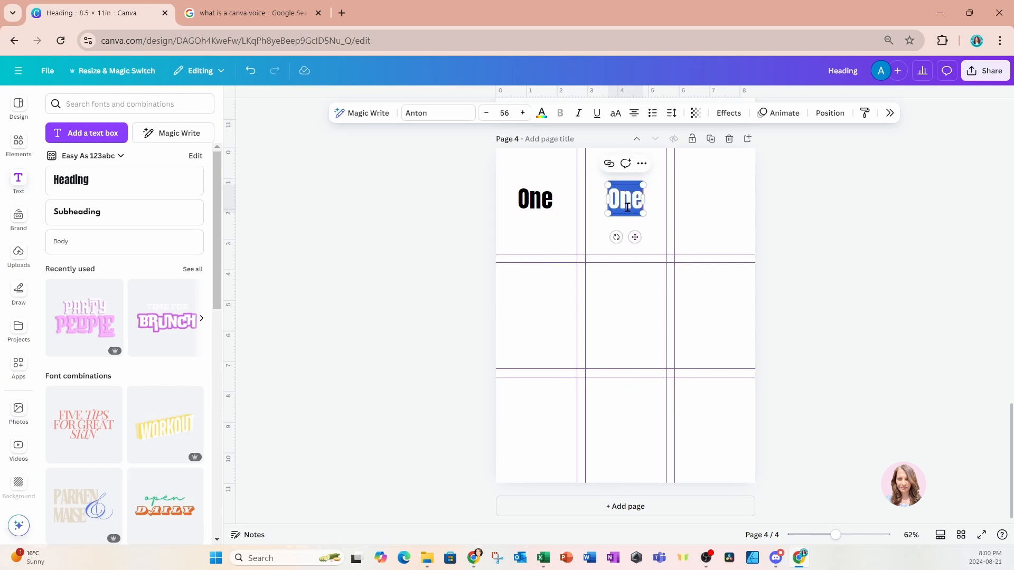
text(T)
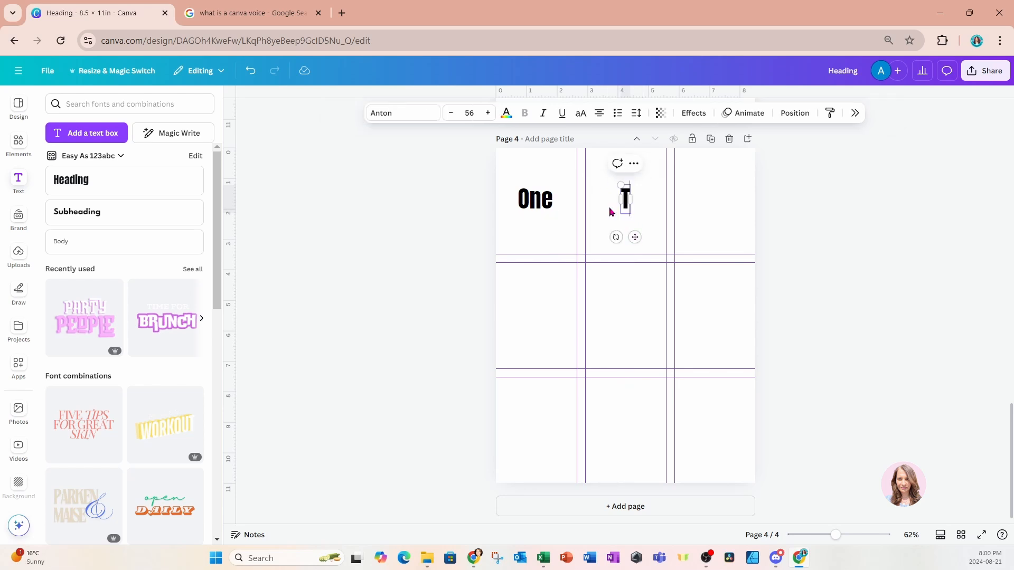
text(wo)
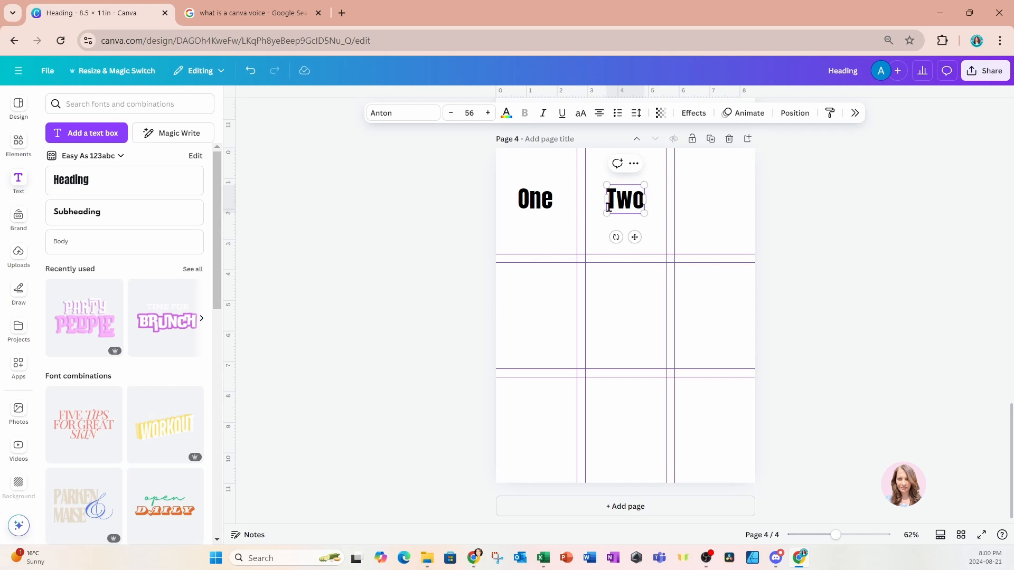
click(622, 259)
Step: Duplicate the "Two" heading and place the copy in the top-right grid cell, level and evenly spaced with the other headings
click(625, 203)
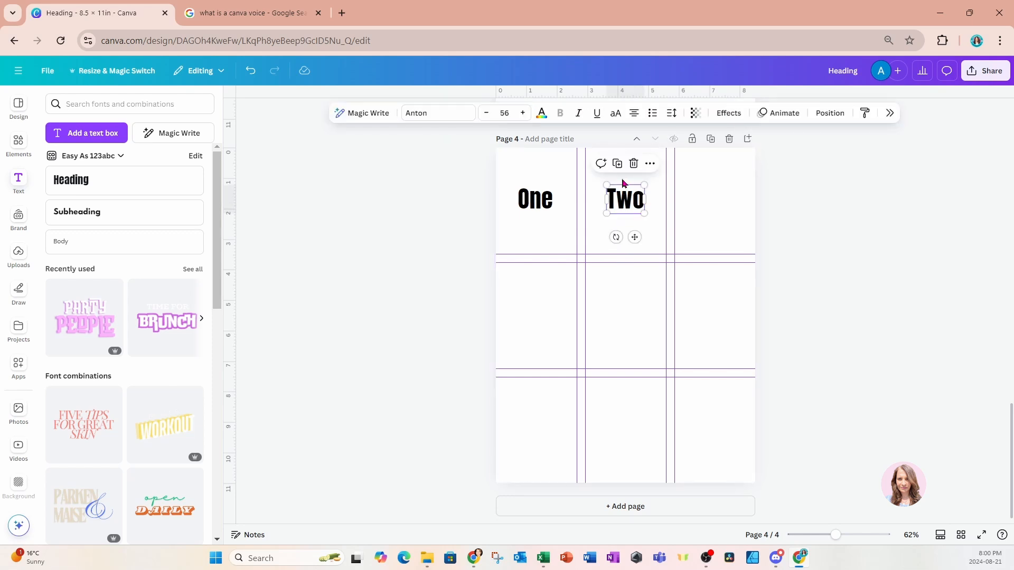
click(622, 168)
drag(635, 237, 721, 236)
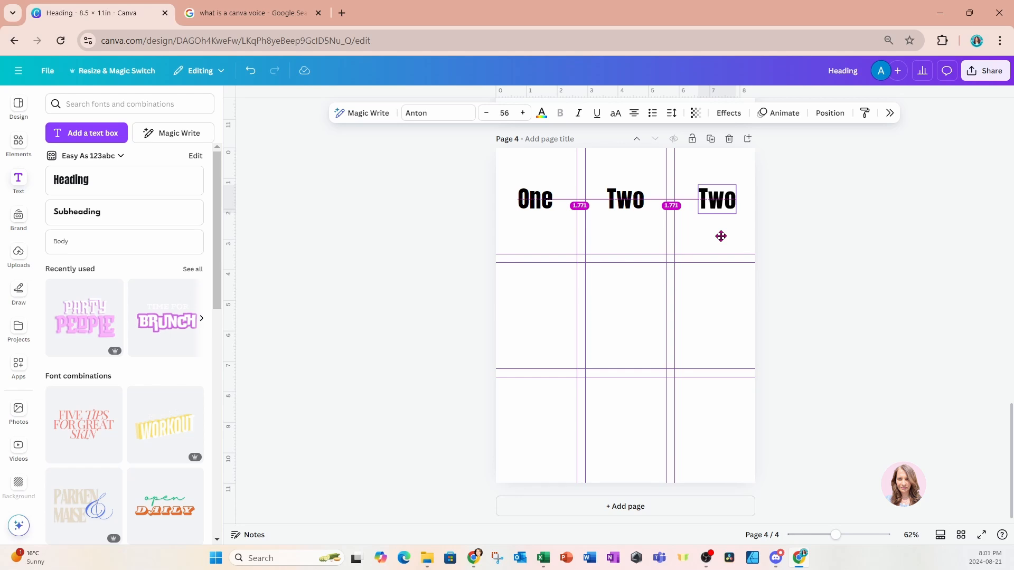
drag(721, 235, 721, 236)
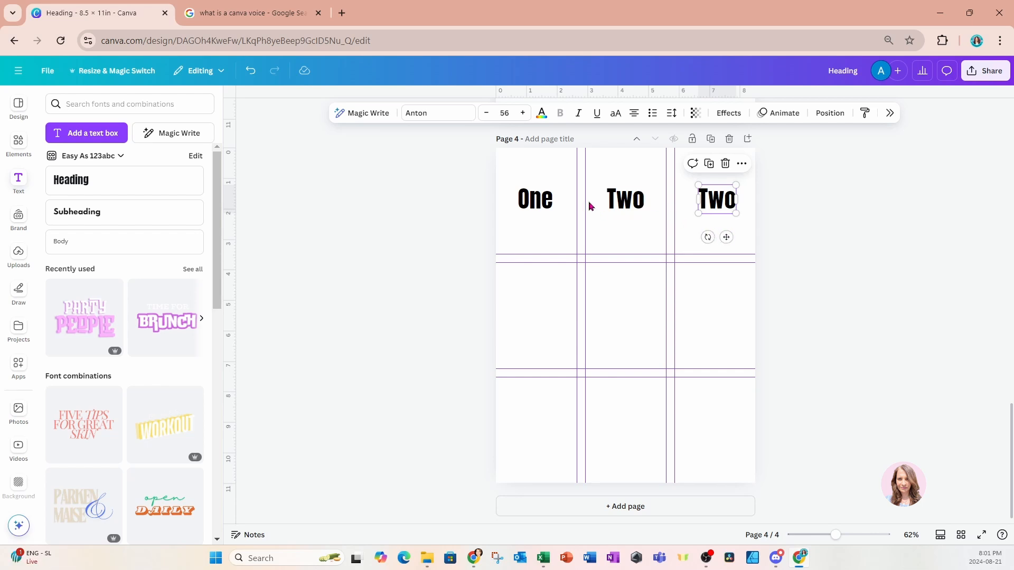
Step: Change the top-right heading to "Three" and shift it right until the gaps between the three headings are equal
double_click(706, 211)
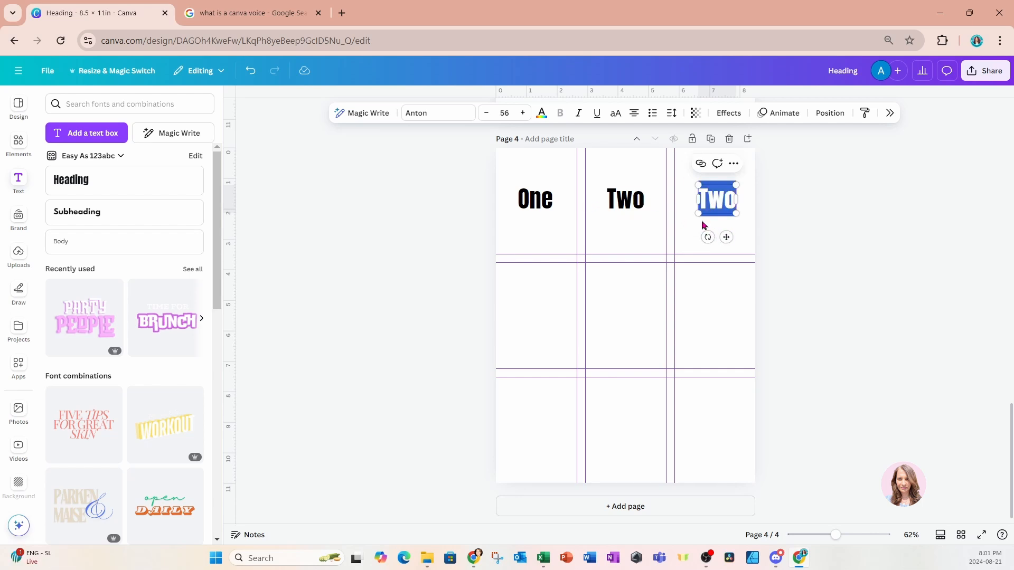
text(Three)
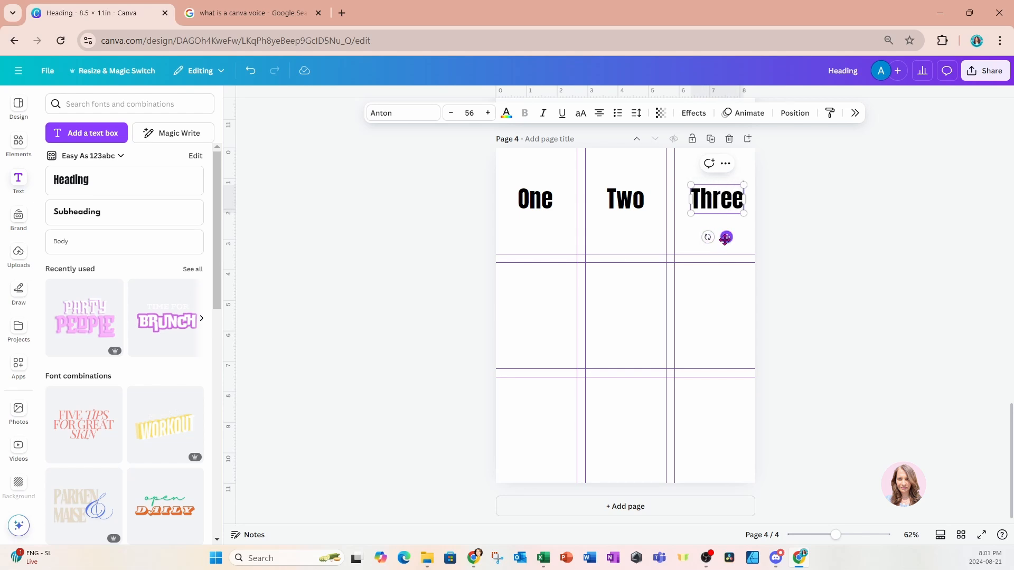
drag(726, 238, 732, 239)
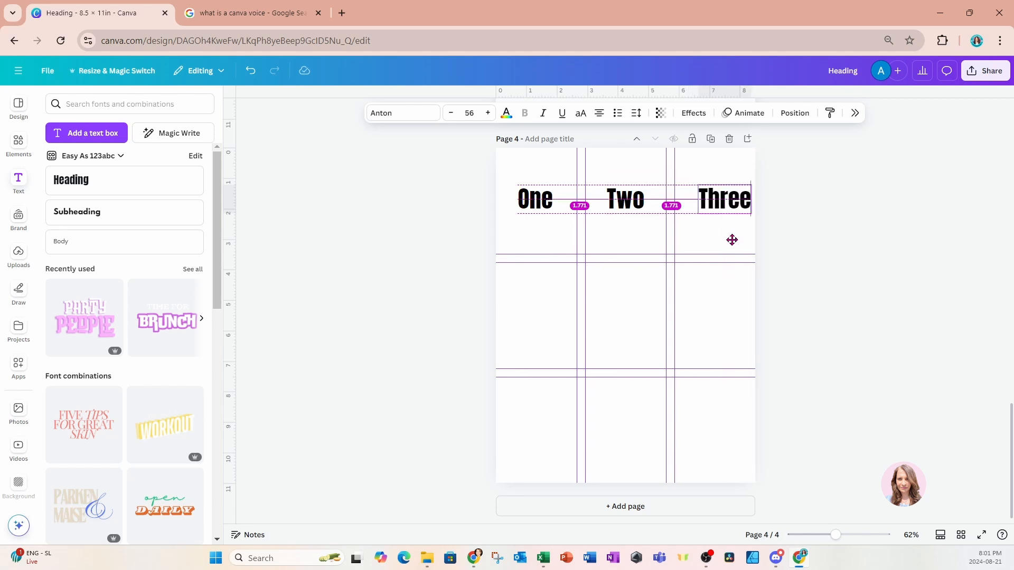
drag(731, 239, 732, 240)
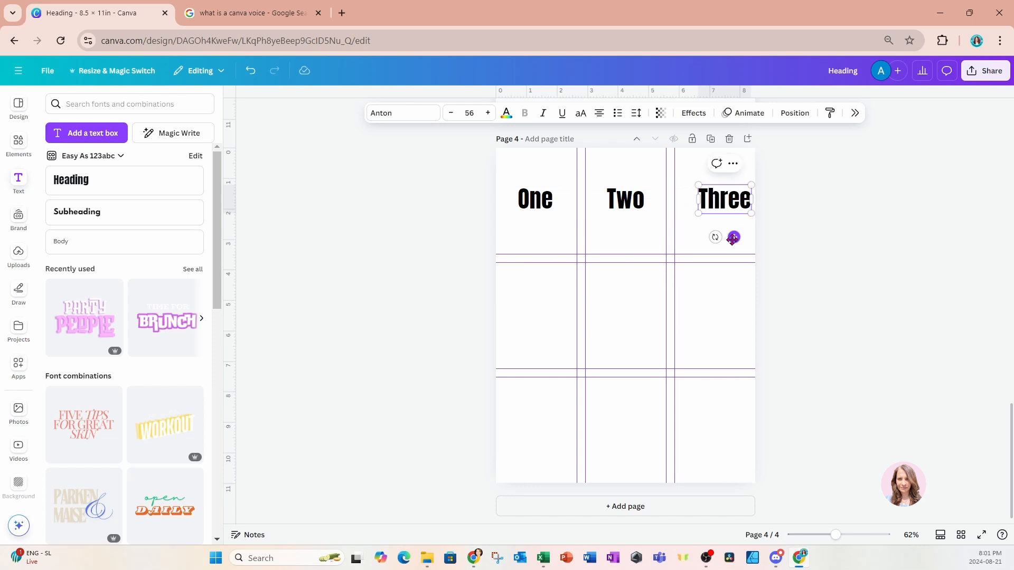
Step: Duplicate the row of "One", "Two" and "Three" headings and place the copy in the middle grid row, aligned with the originals and centered vertically on the page
click(467, 217)
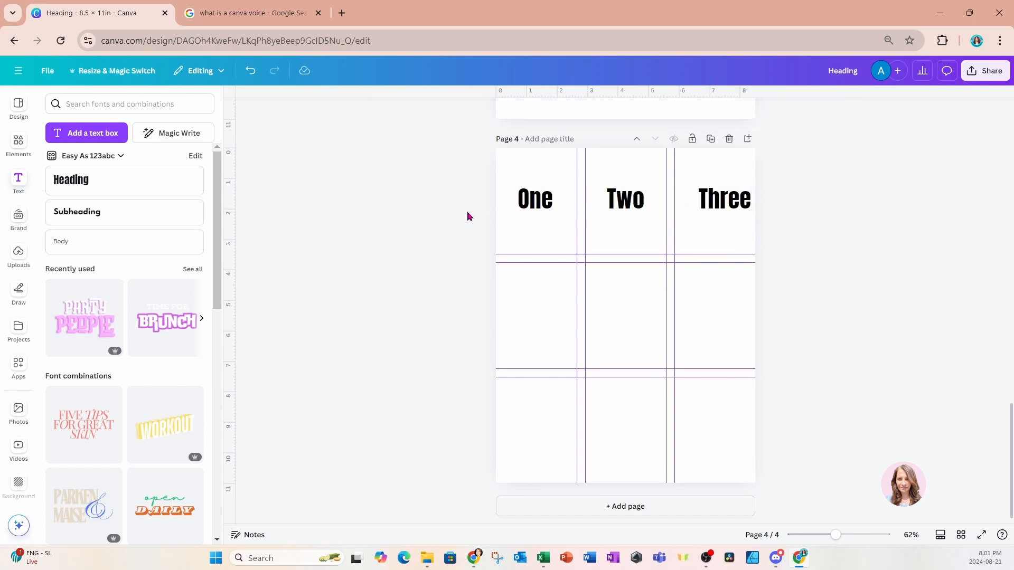
drag(468, 185, 787, 217)
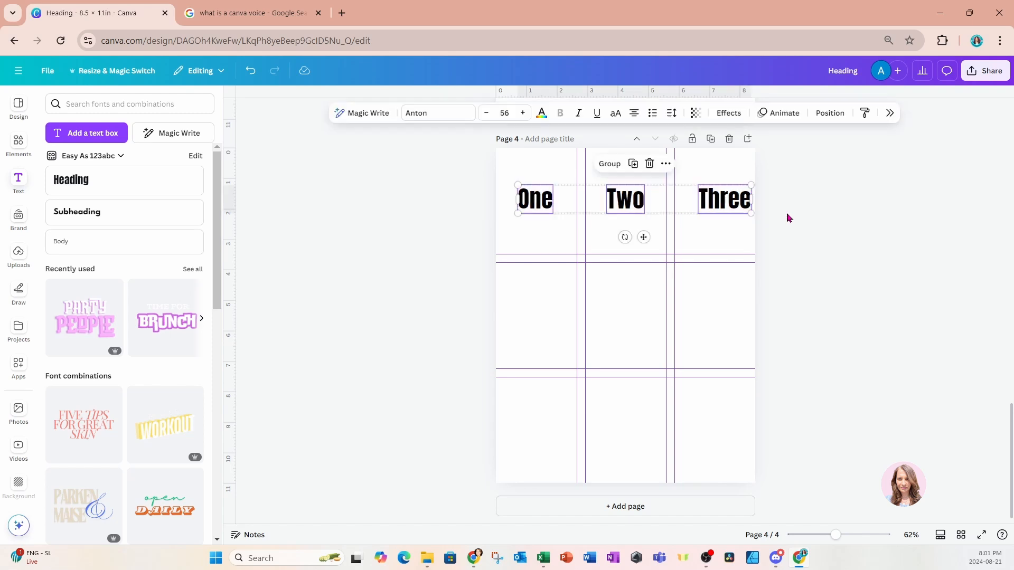
click(634, 165)
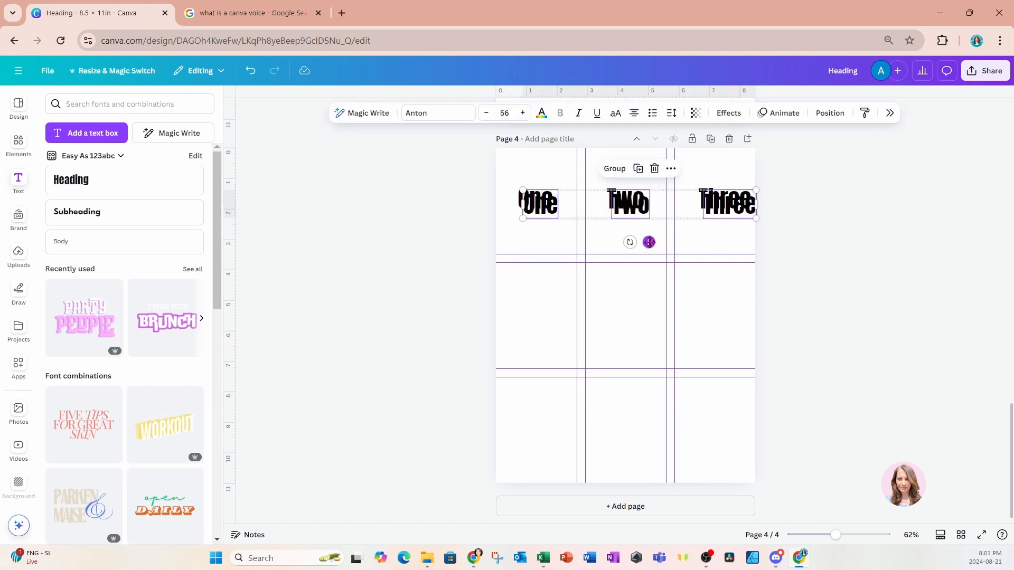
drag(649, 242, 643, 351)
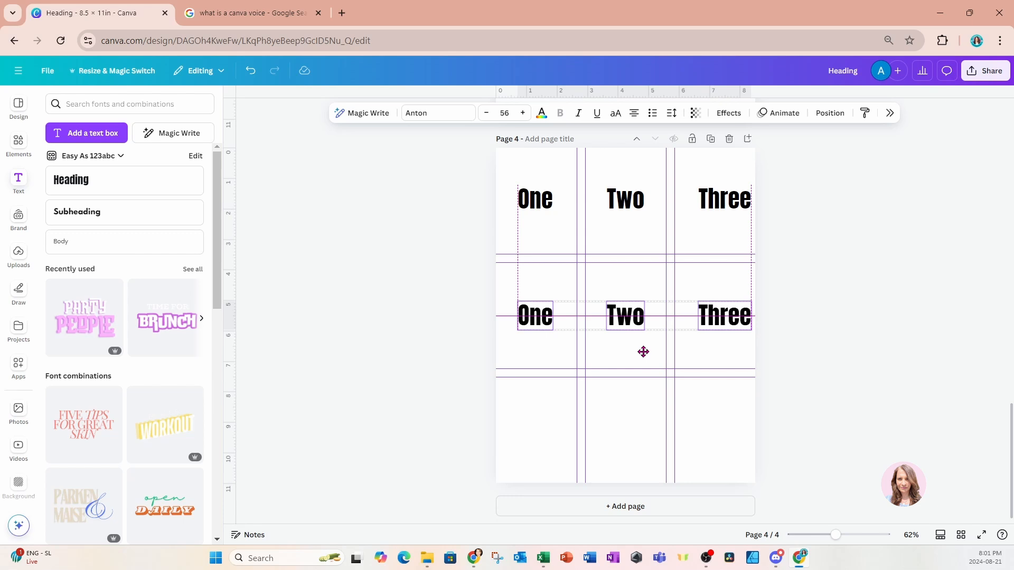
drag(643, 352, 642, 351)
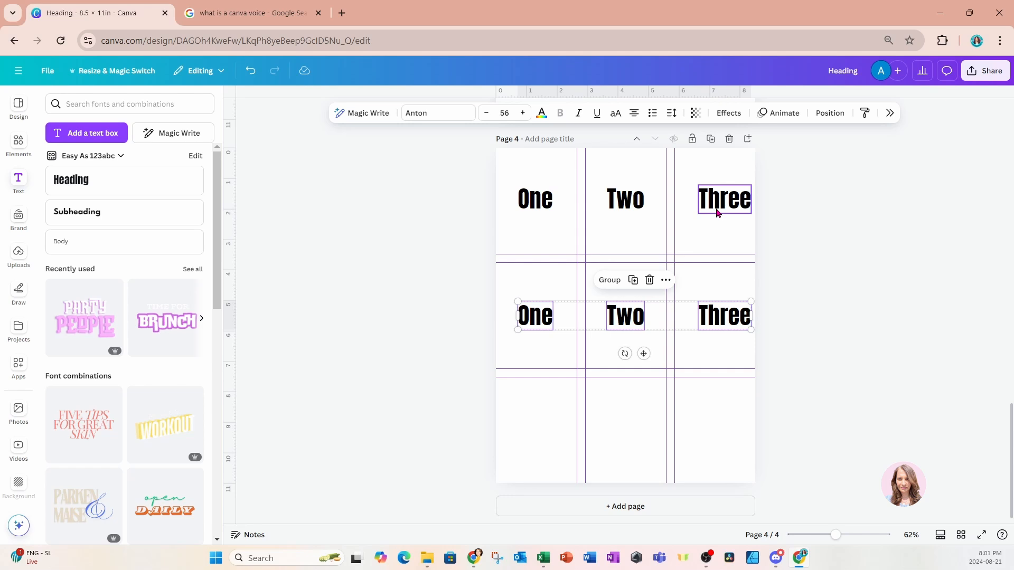
Step: Duplicate the middle row of headings into the bottom grid row, aligned and with the same vertical gap as between the first two rows
click(633, 279)
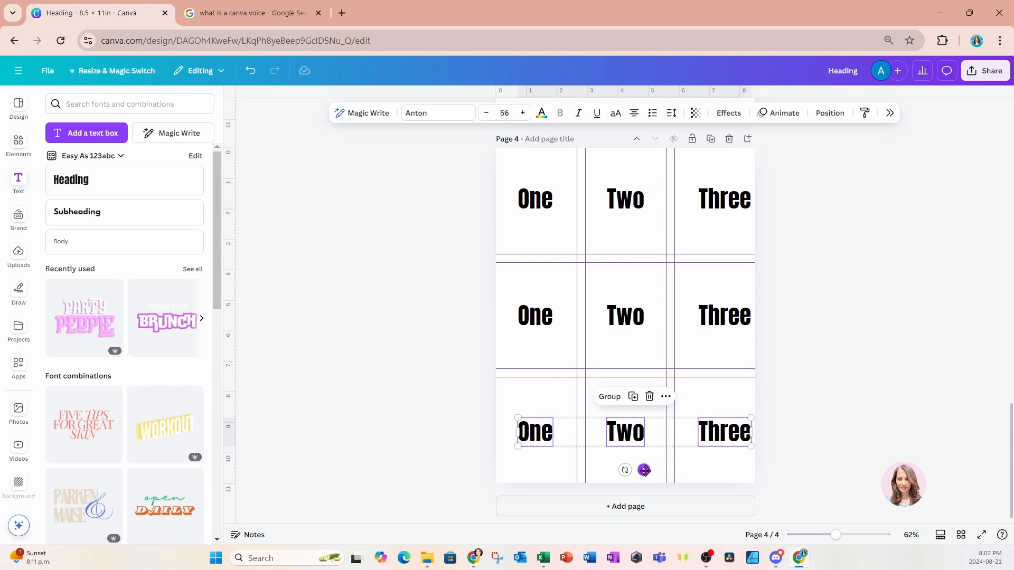
drag(644, 470, 645, 468)
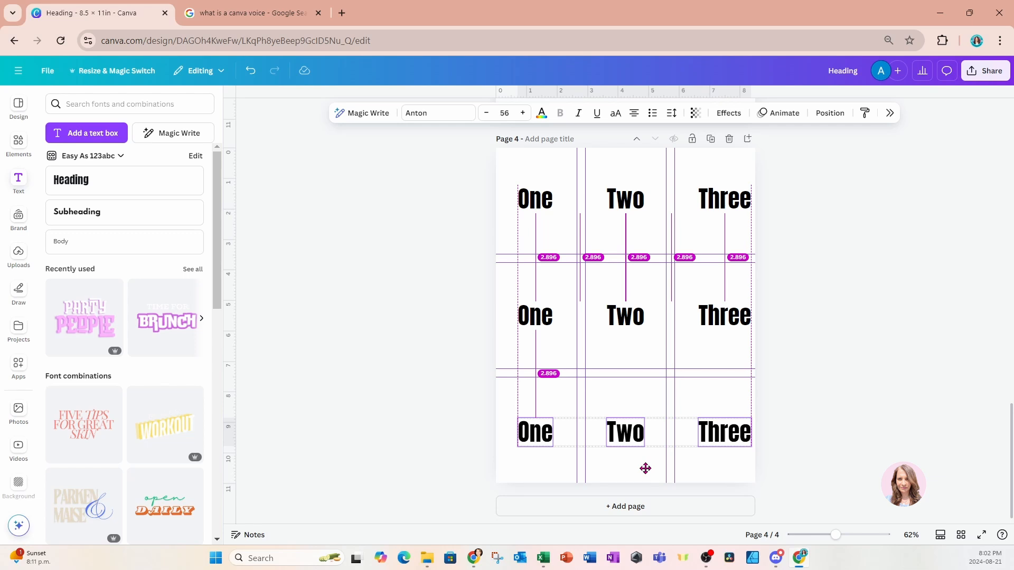
drag(645, 468, 645, 468)
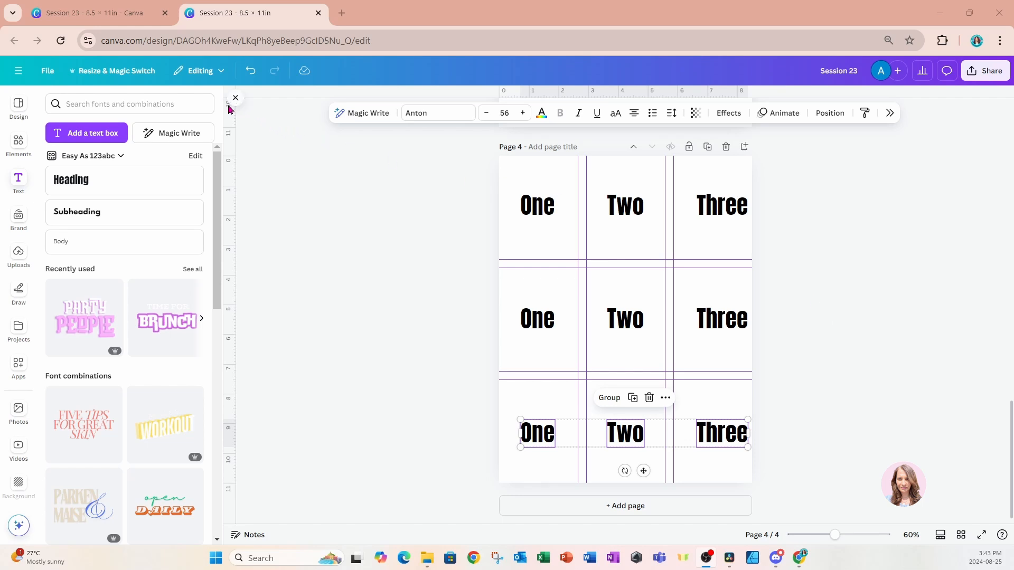
Step: Collapse the text side panel and clear all the grid guides from page 4
click(232, 100)
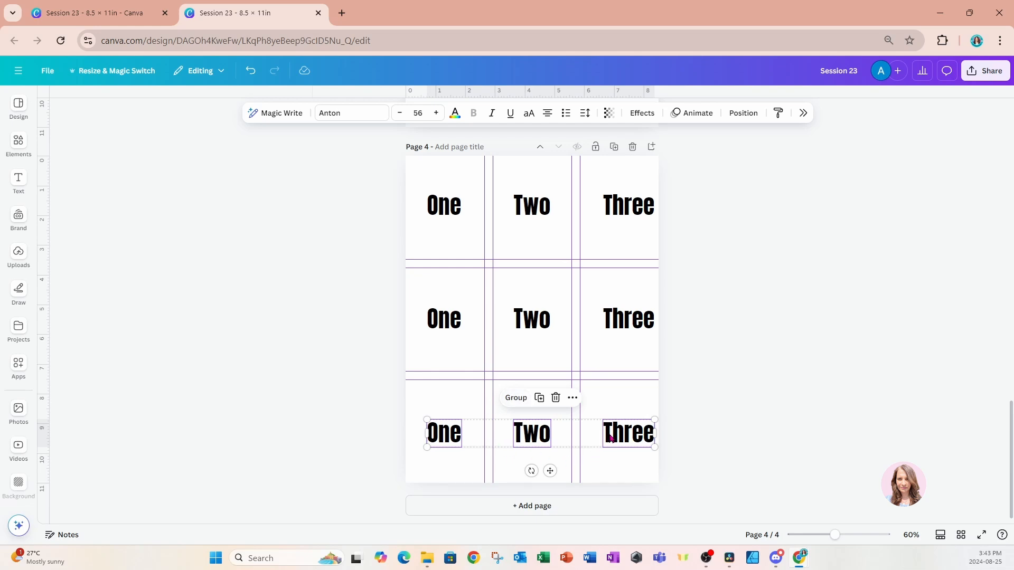
click(329, 219)
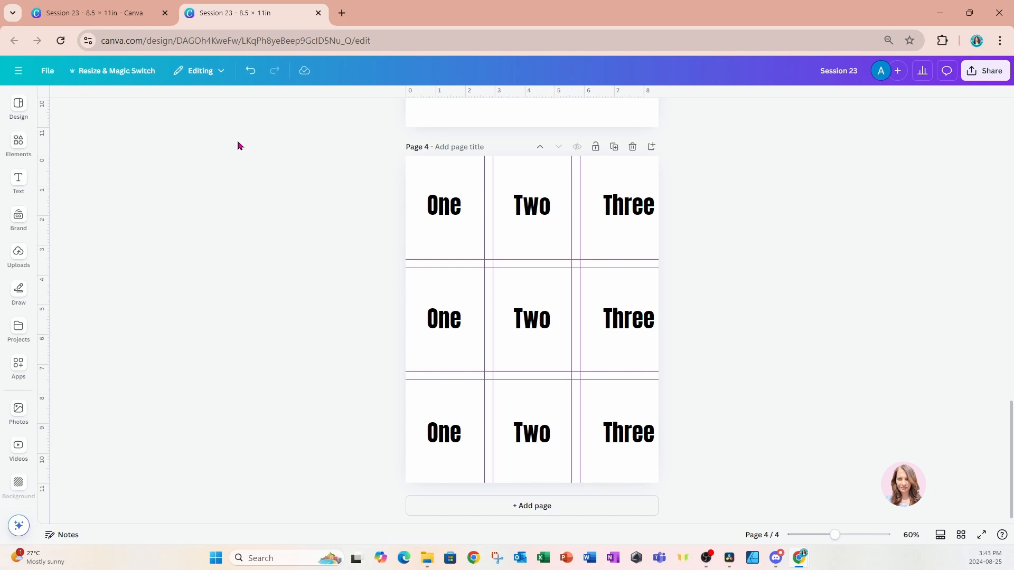
click(47, 75)
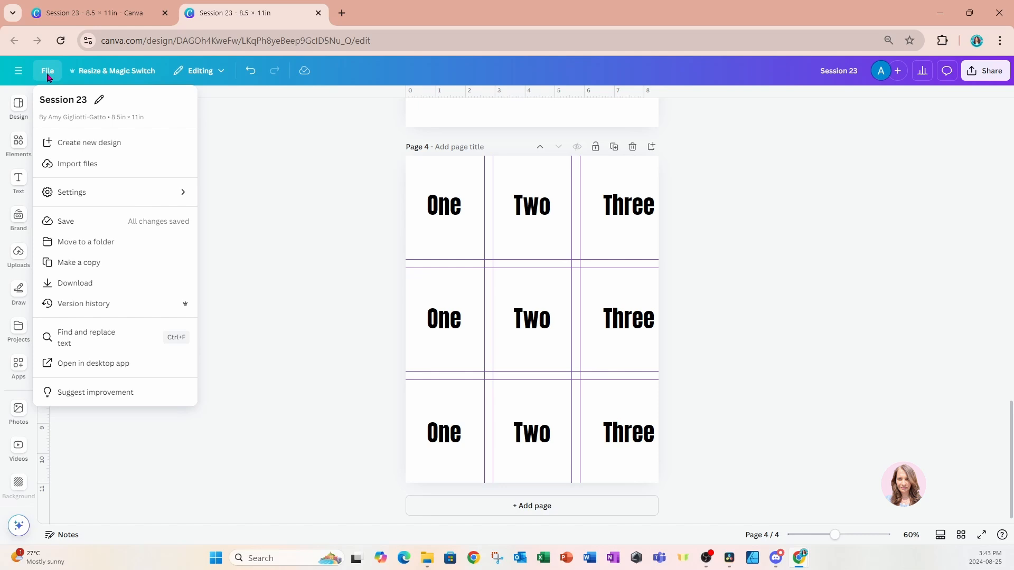
click(59, 194)
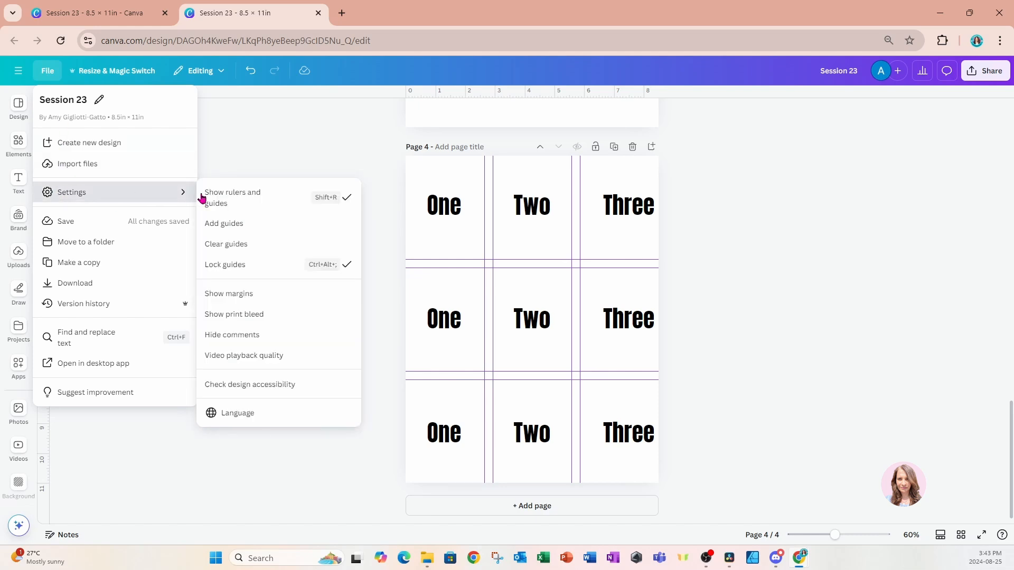
click(221, 244)
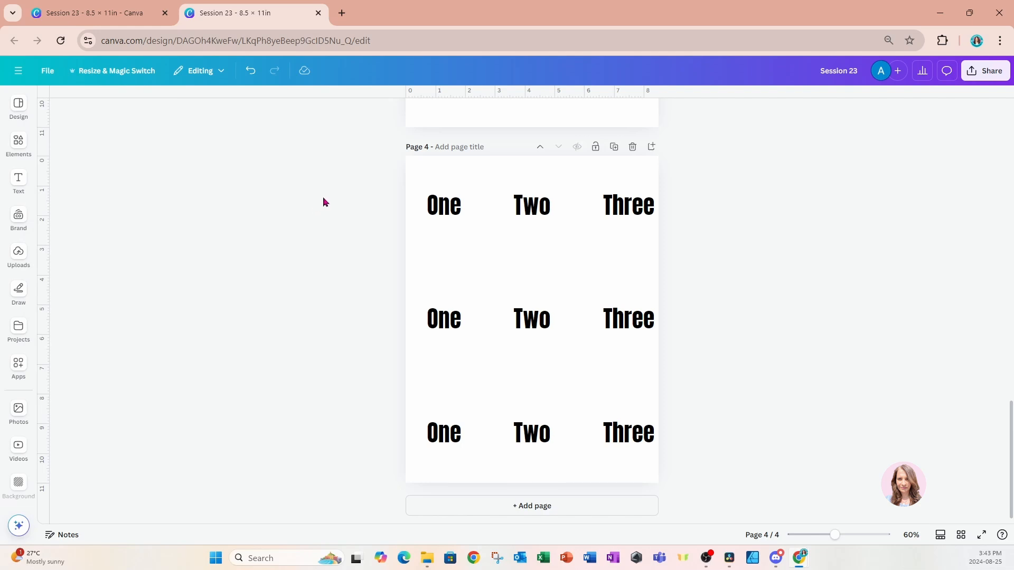
Step: Group all nine headings and shrink the group to a font size of about 50.8, nudged slightly toward the page's upper-left corner
drag(323, 184, 753, 468)
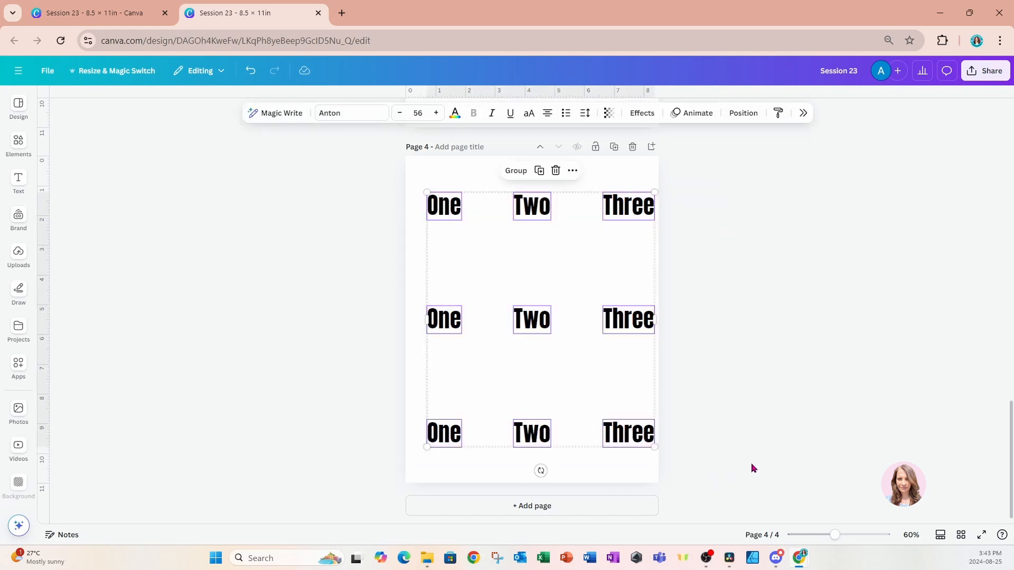
click(516, 172)
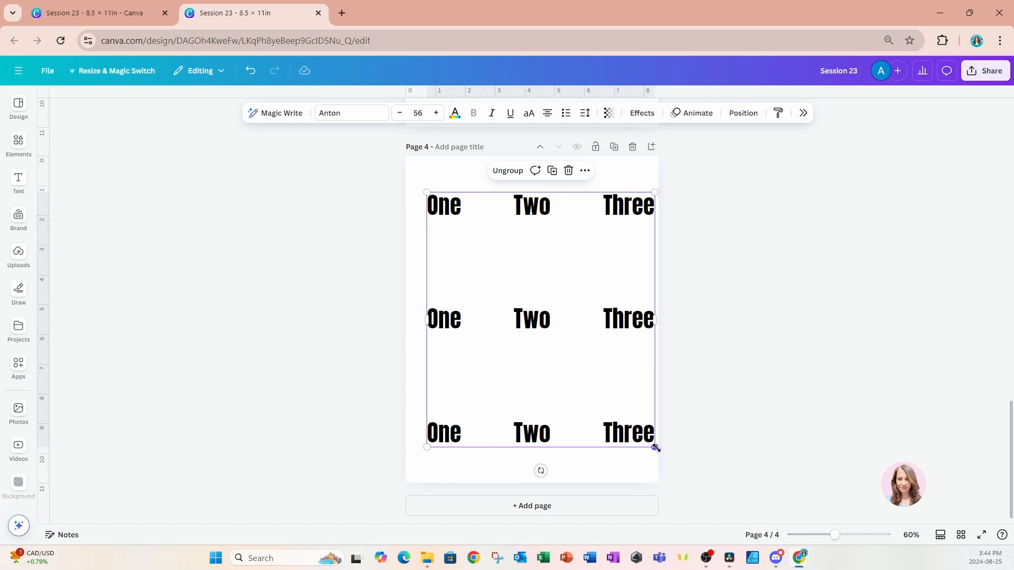
drag(655, 447, 613, 449)
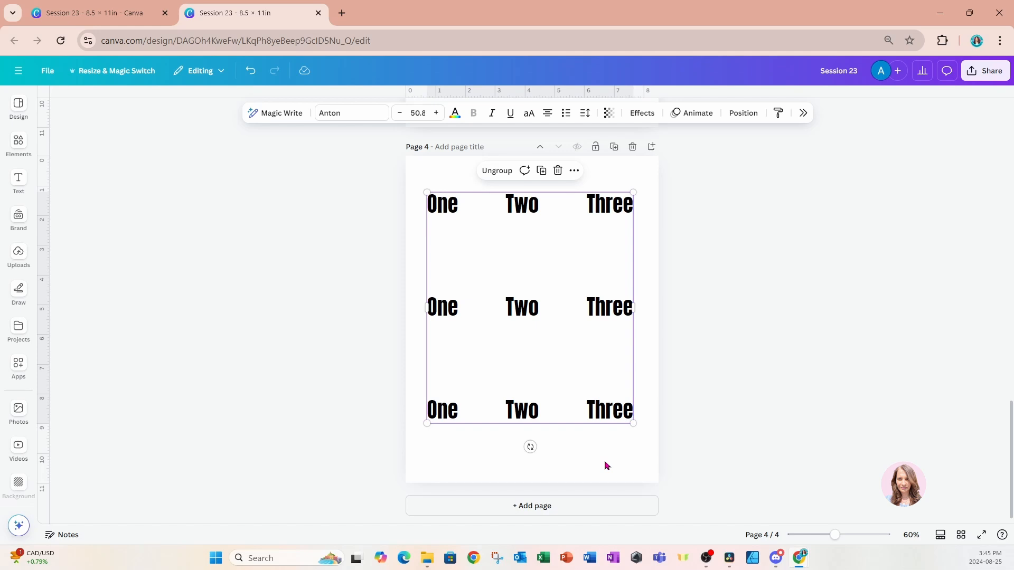
mouse_move(559, 391)
mouse_down()
mouse_move(555, 355)
mouse_move(459, 362)
mouse_move(548, 373)
mouse_move(548, 391)
mouse_up()
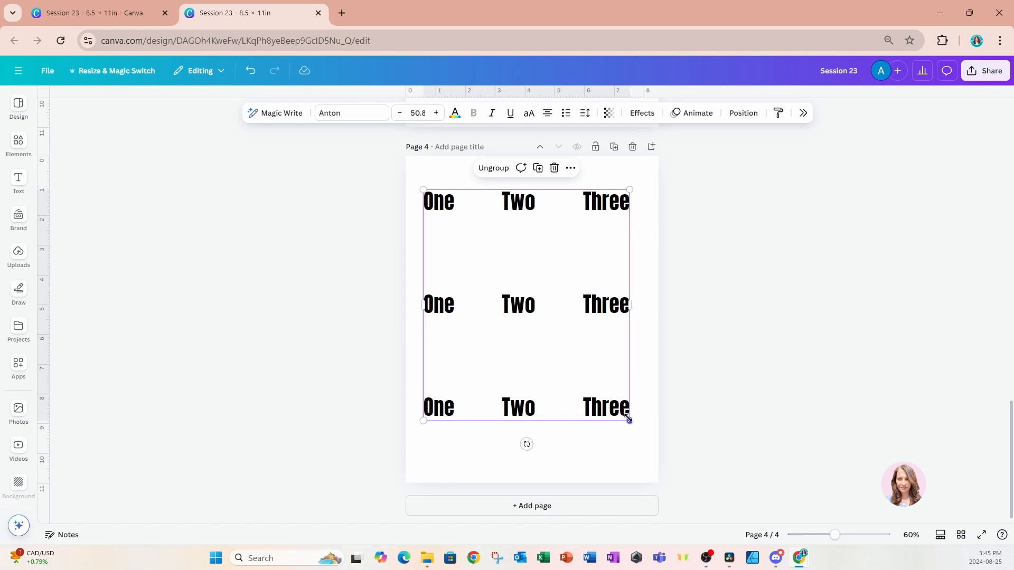
Step: Enlarge the heading group to about 7.2 by 8.1 in, font size 53, and ungroup it into separate headings
drag(630, 421, 633, 431)
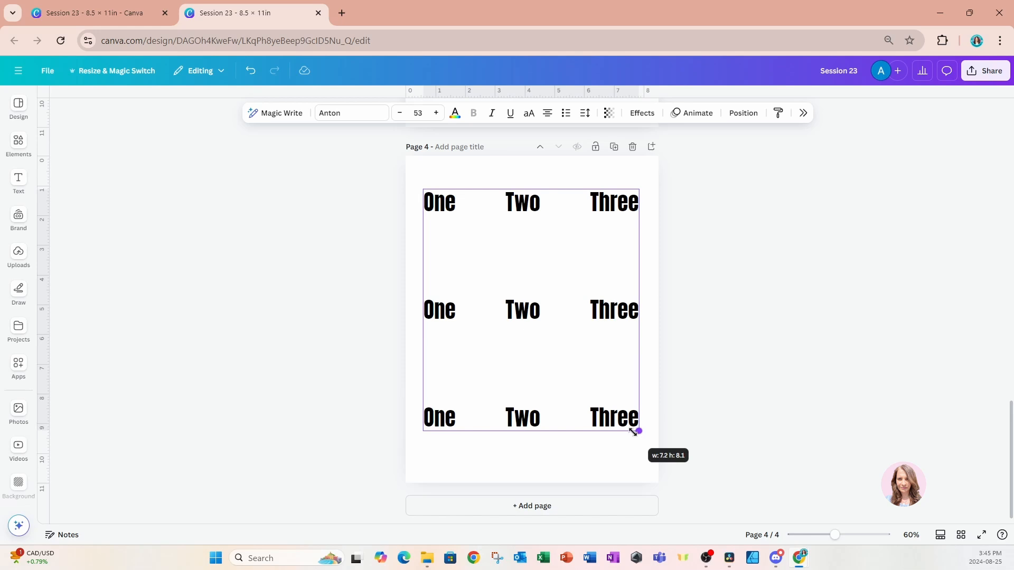
drag(633, 431, 634, 432)
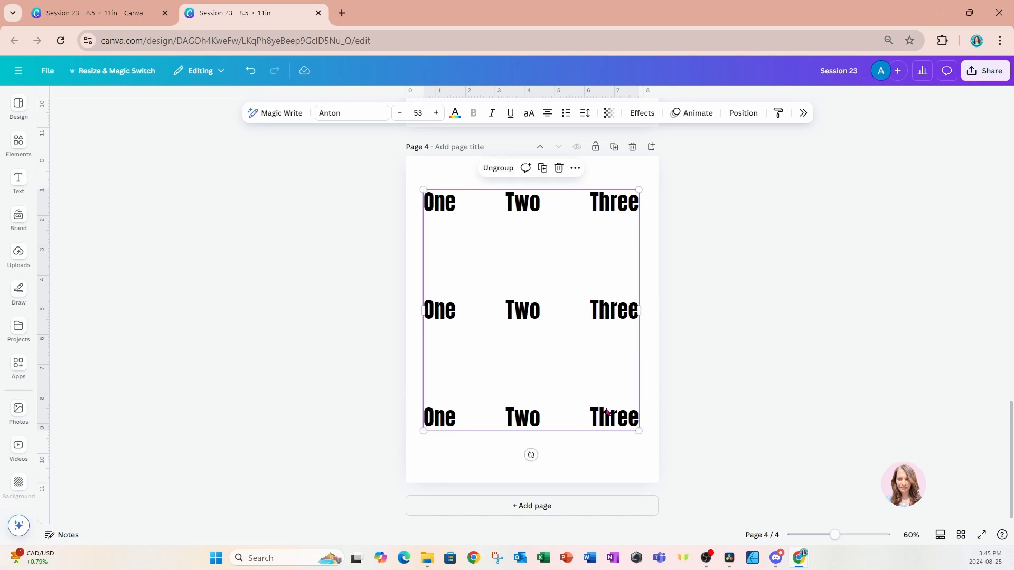
click(497, 168)
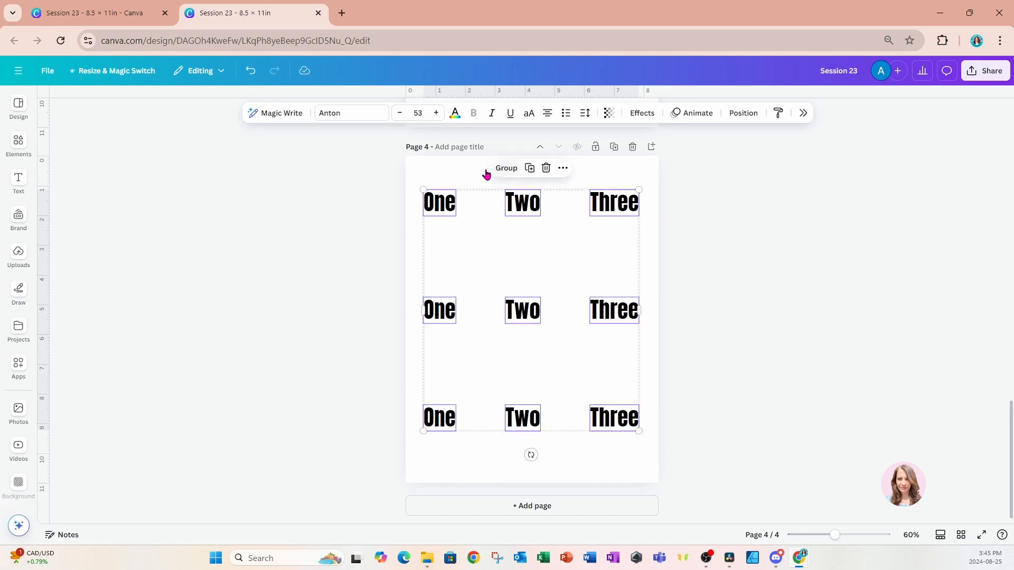
click(366, 200)
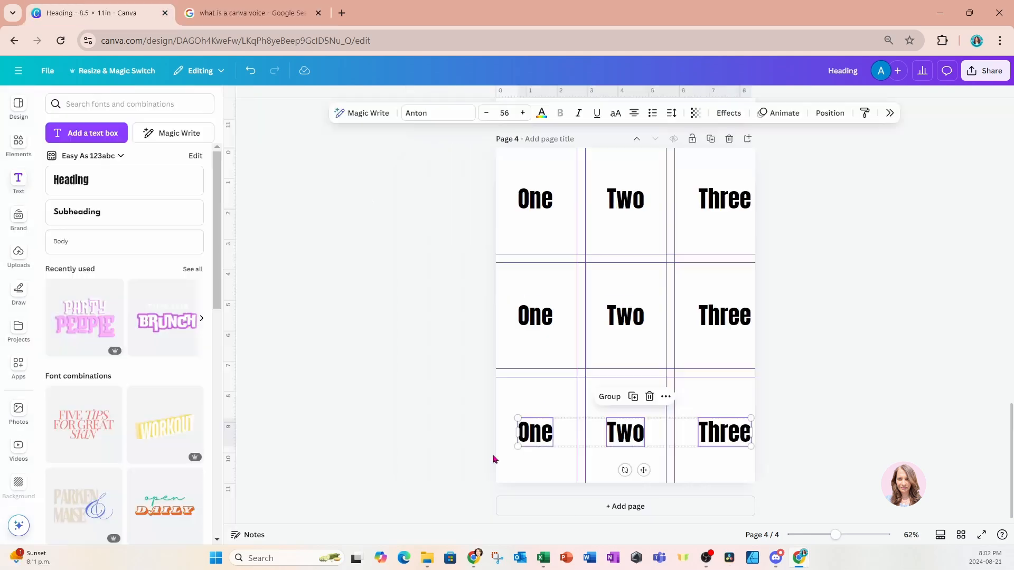